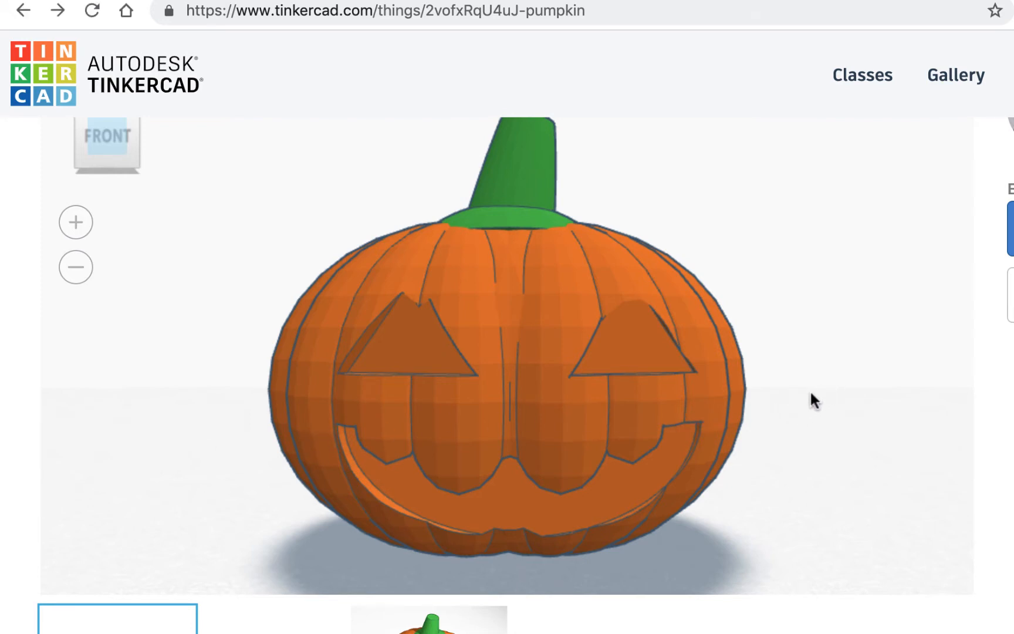
- Orbit the finished pumpkin model to inspect its right and left sides
drag(814, 392, 800, 415)
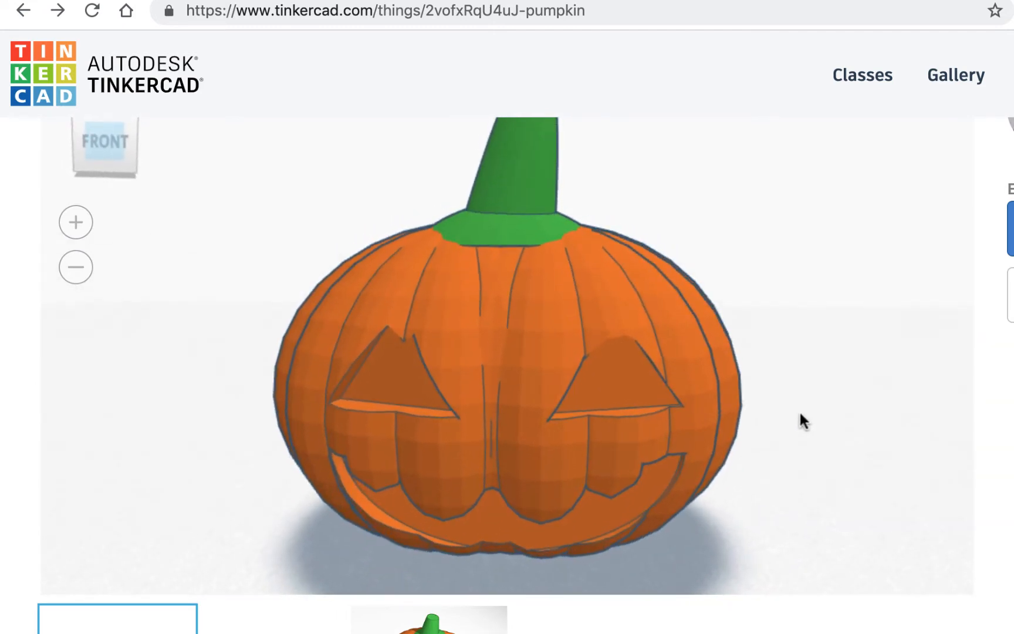
scroll(822, 390, down, 3)
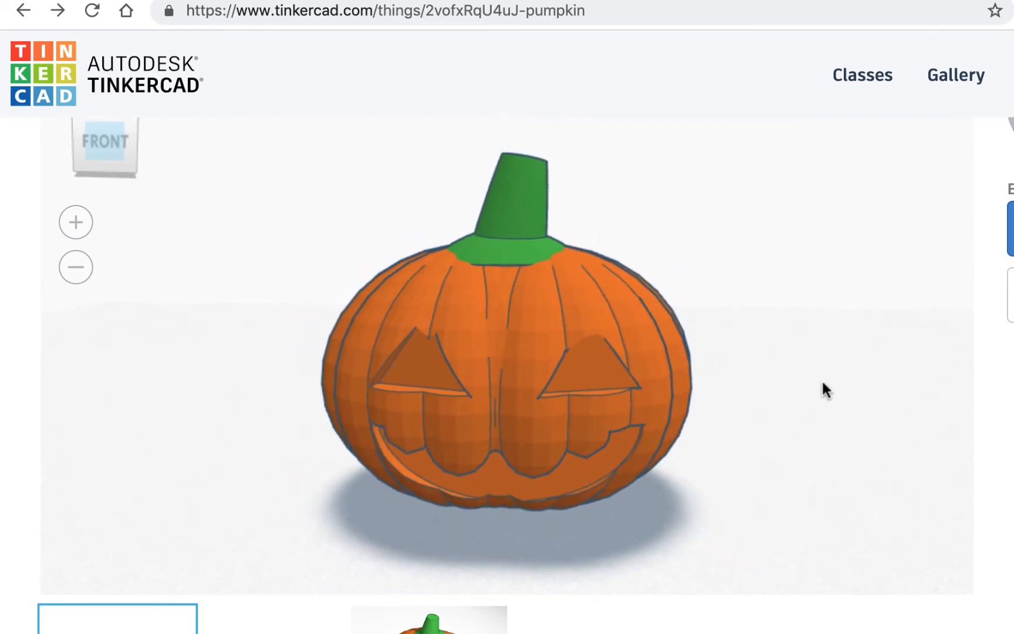
mouse_move(821, 390)
mouse_down()
mouse_move(723, 422)
mouse_move(701, 413)
mouse_move(819, 386)
mouse_up()
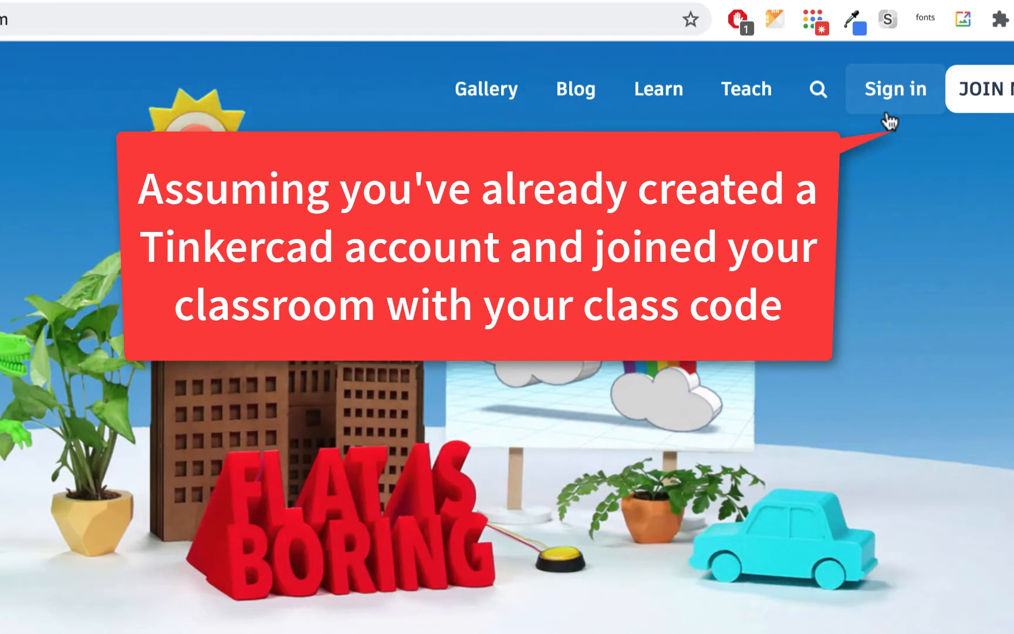
- Sign in to Tinkercad with the account e-mail and password
click(895, 97)
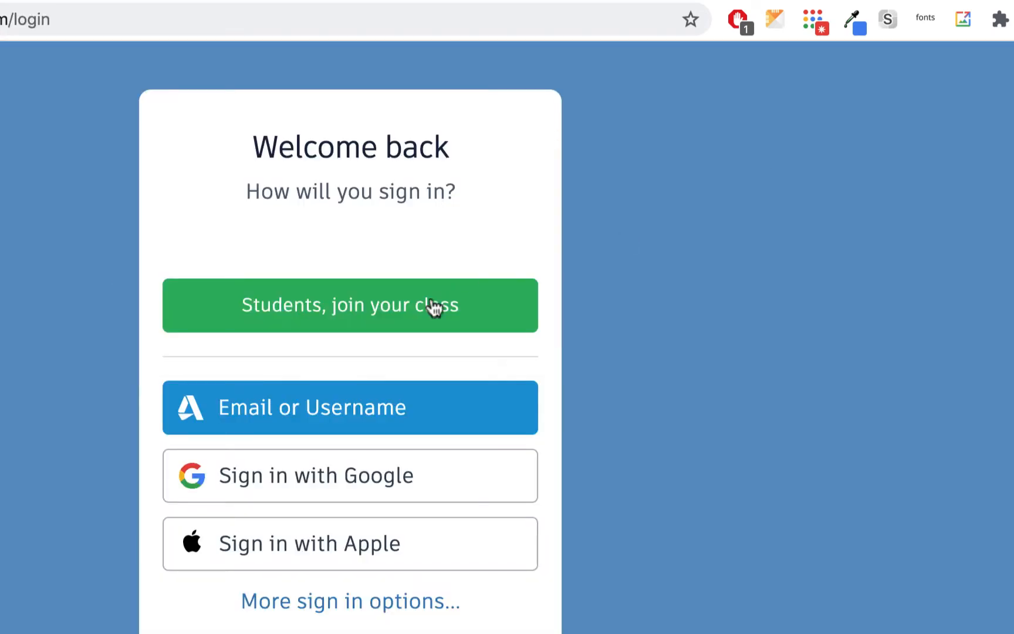
click(328, 407)
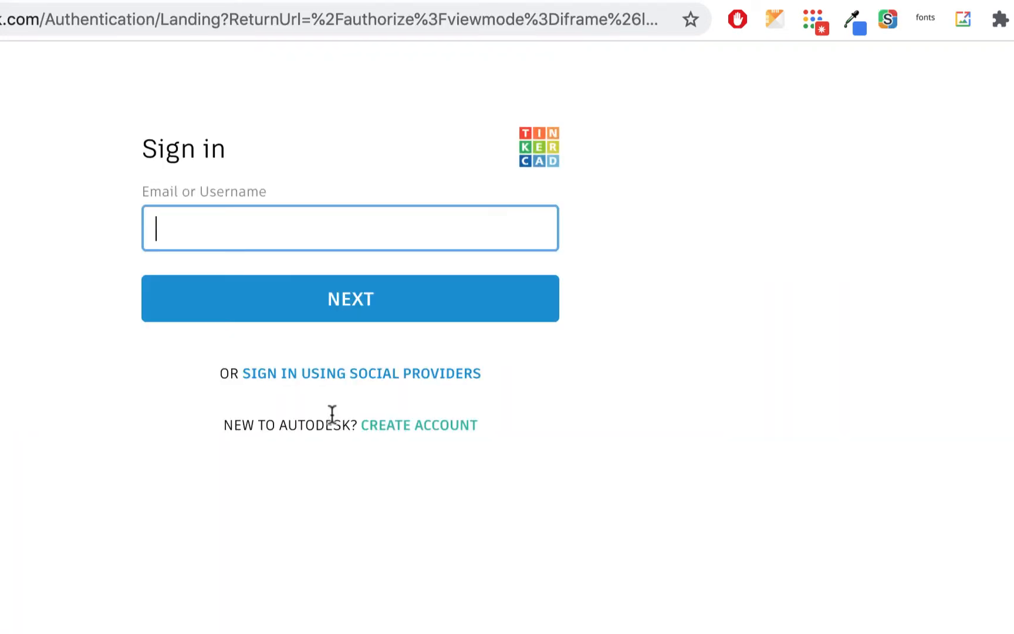
click(374, 318)
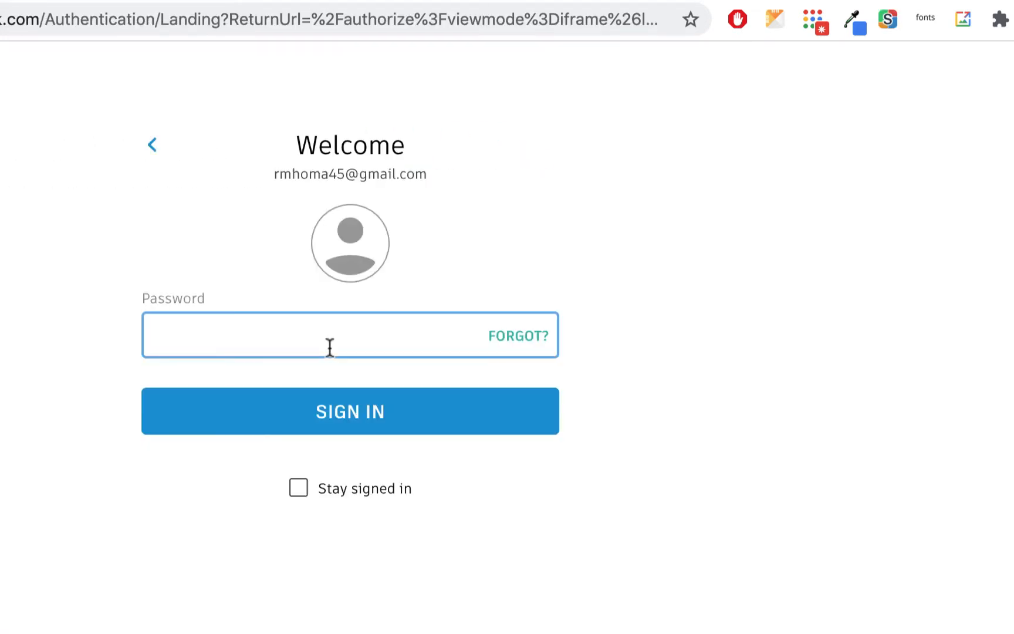
text(••••••••)
click(353, 410)
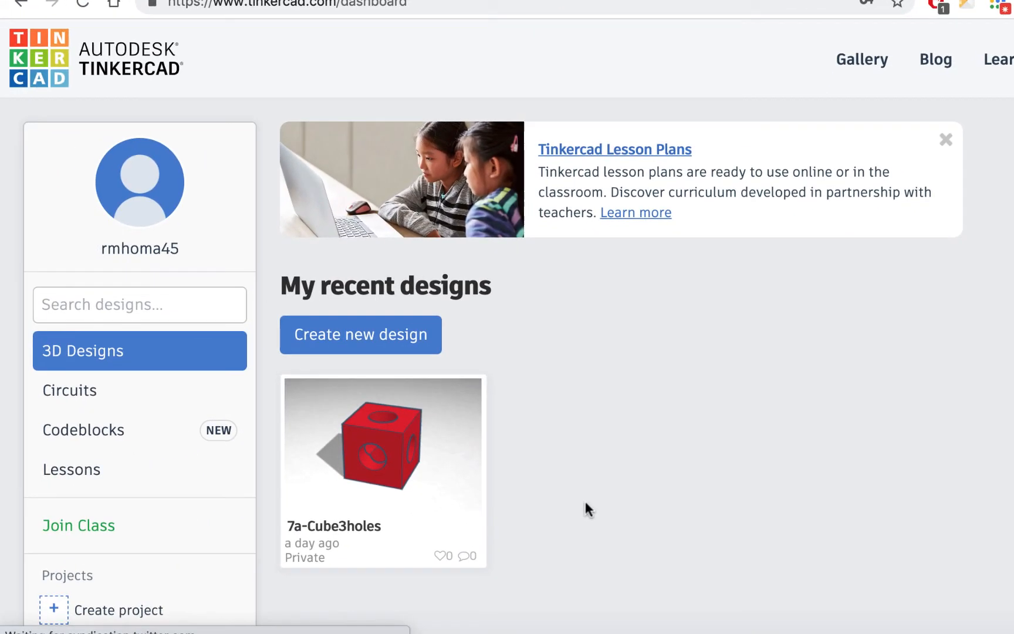
mouse_move(371, 565)
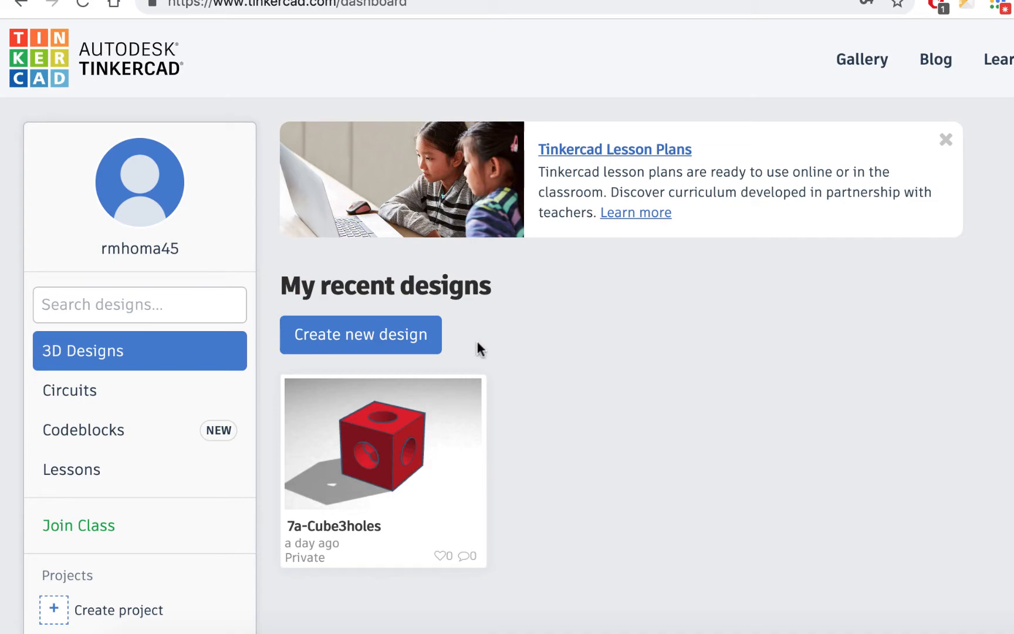
- Create a new blank design named '7b-pumpkin'
click(396, 338)
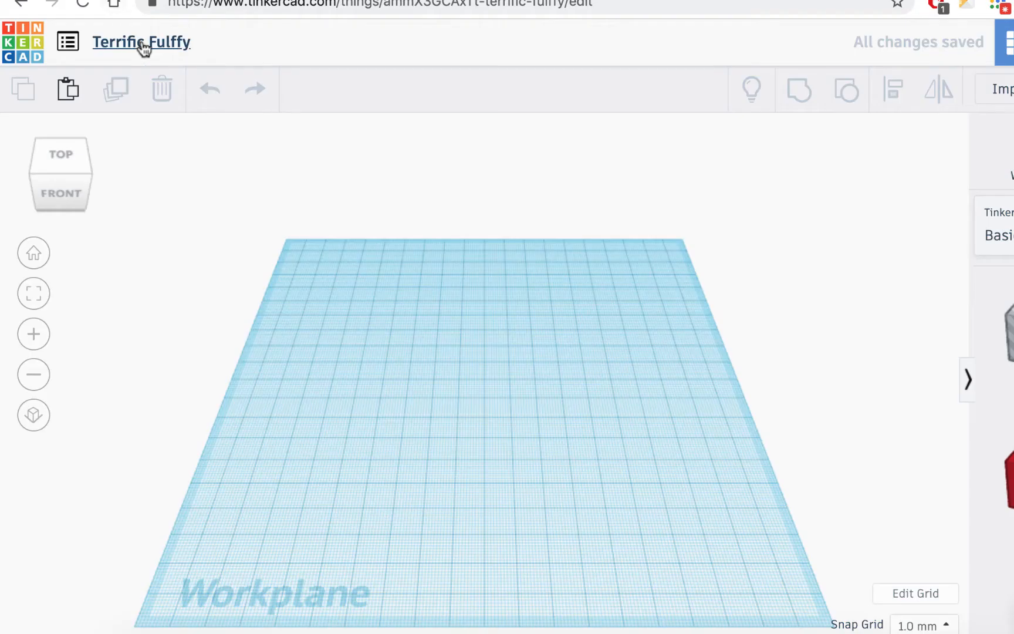
click(142, 45)
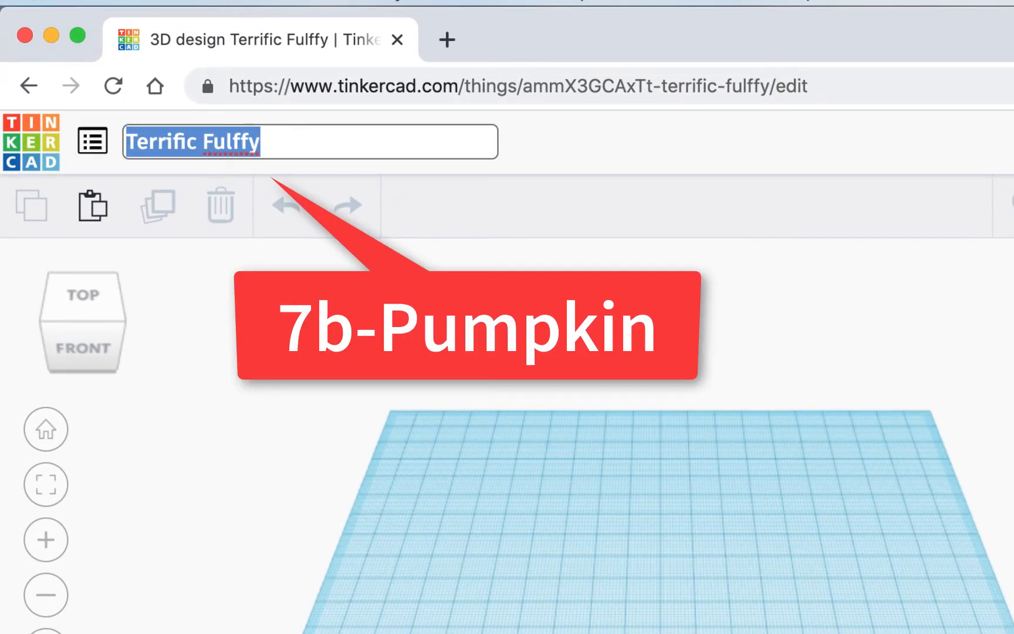
text(7b-pumpkin)
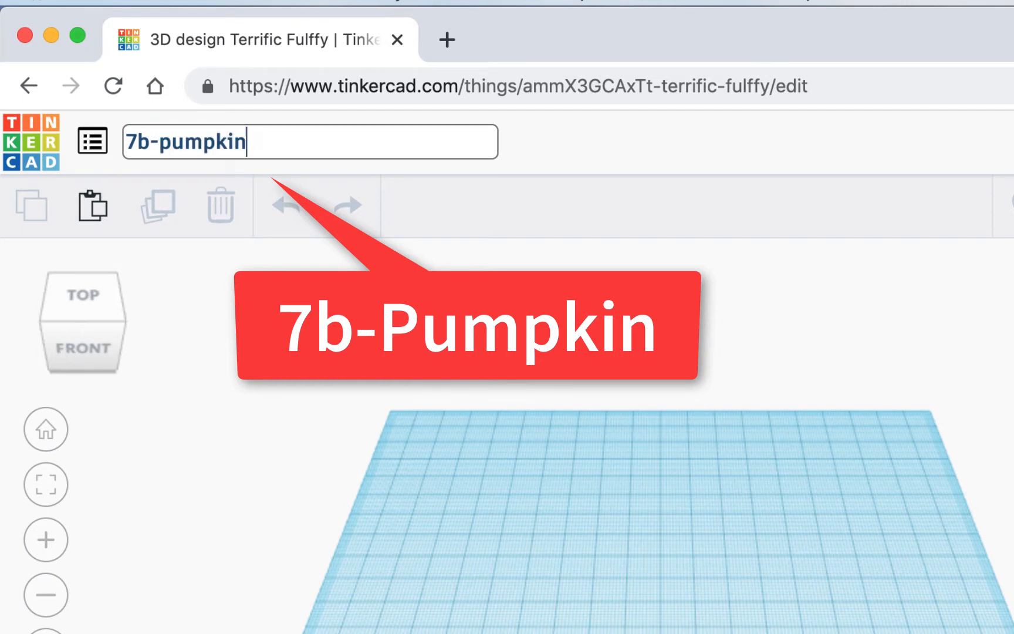
key(Return)
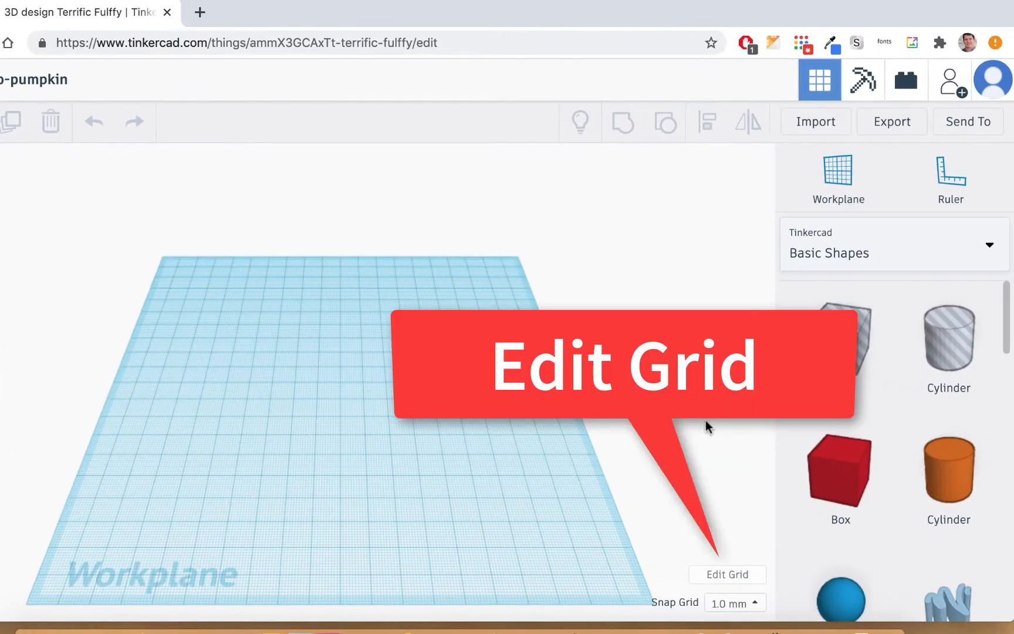
- Resize the workplane grid to 100 × 100 mm
click(729, 574)
click(368, 398)
double_click(368, 398)
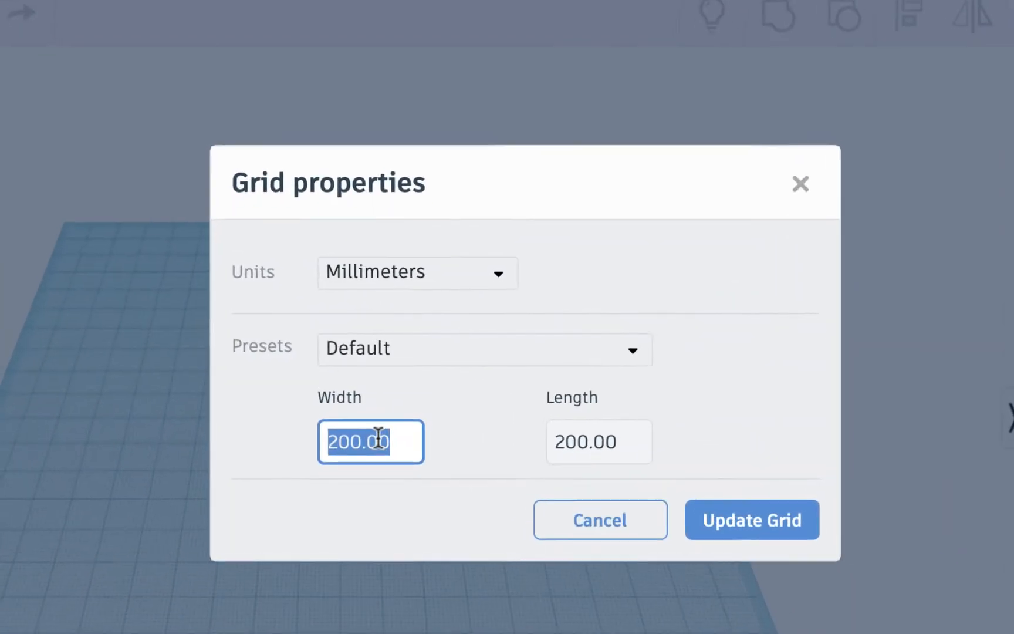
text(100)
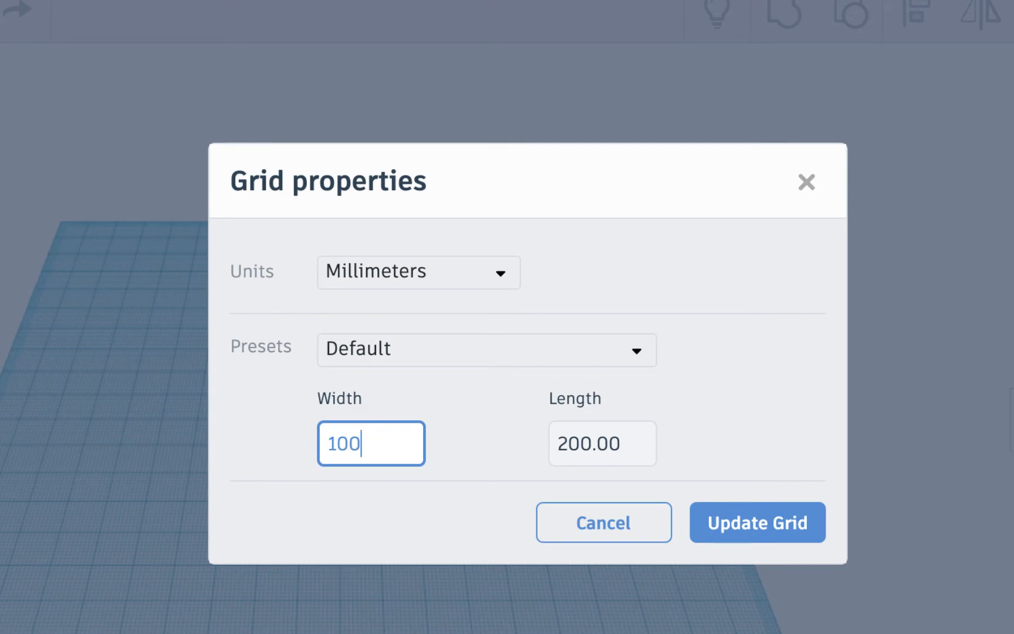
key(Tab)
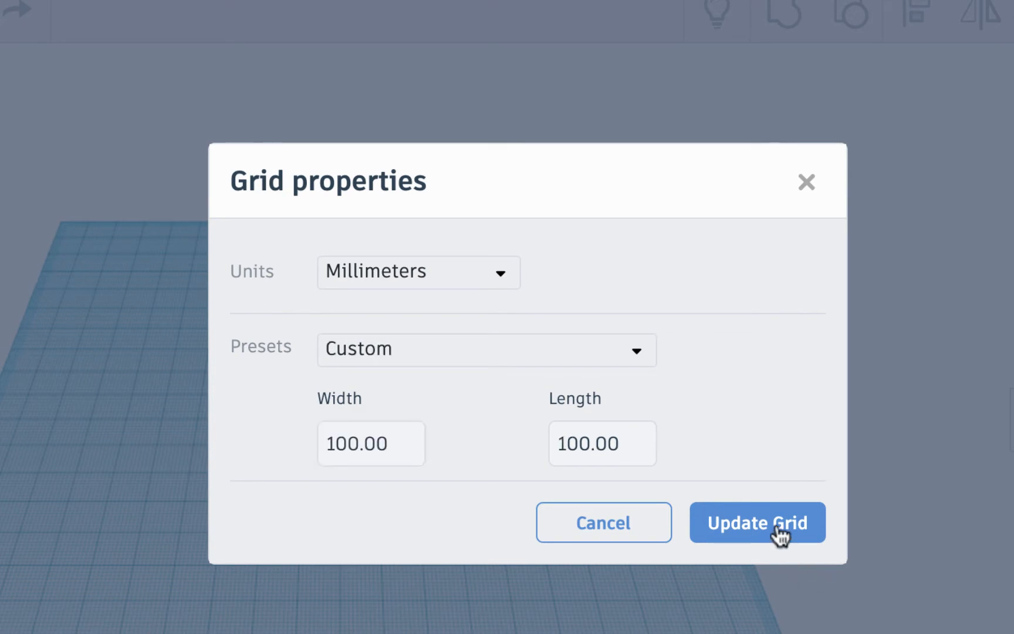
click(575, 453)
click(753, 534)
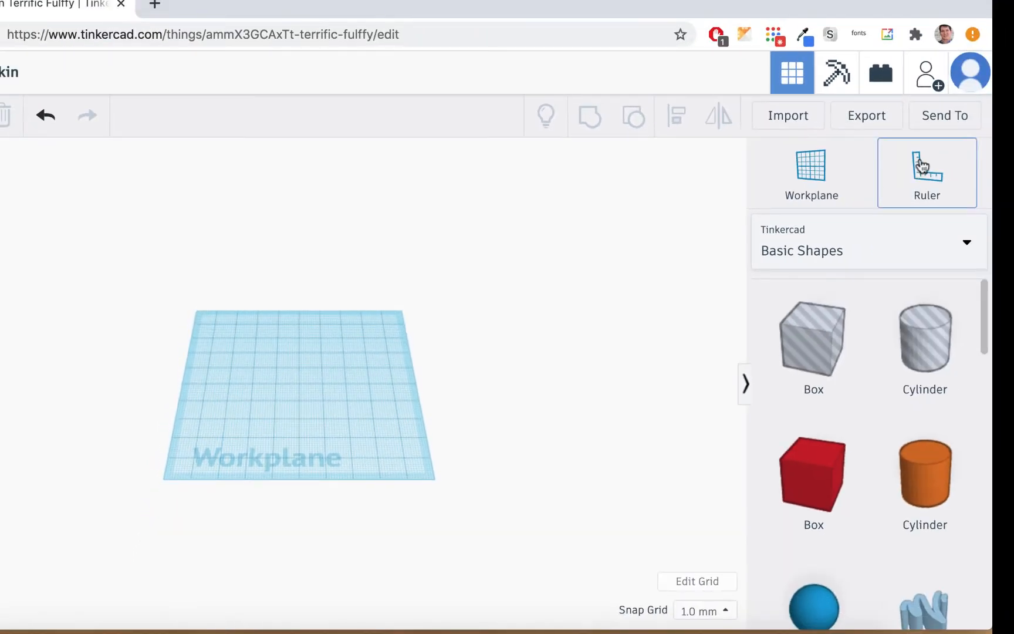
- Drop a ruler on the workplane and drag its origin left and down
click(918, 170)
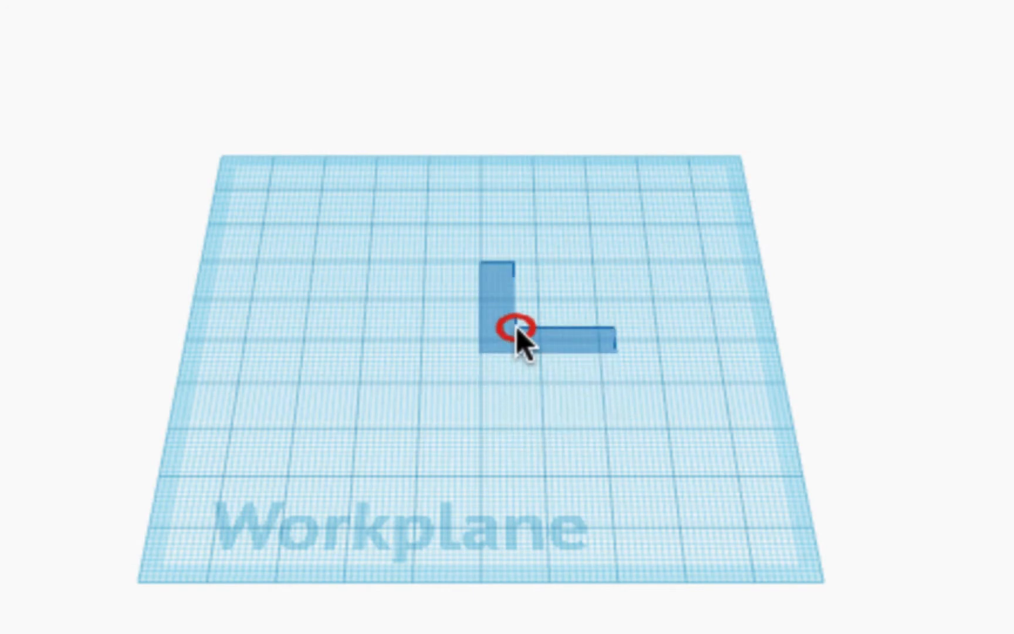
click(516, 327)
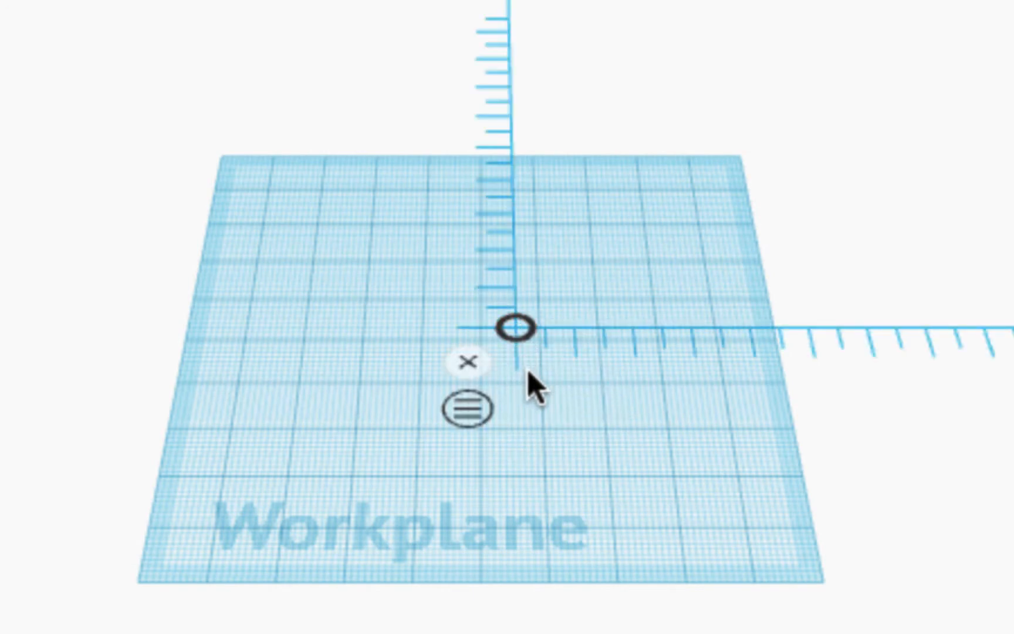
scroll(535, 385, up, 10)
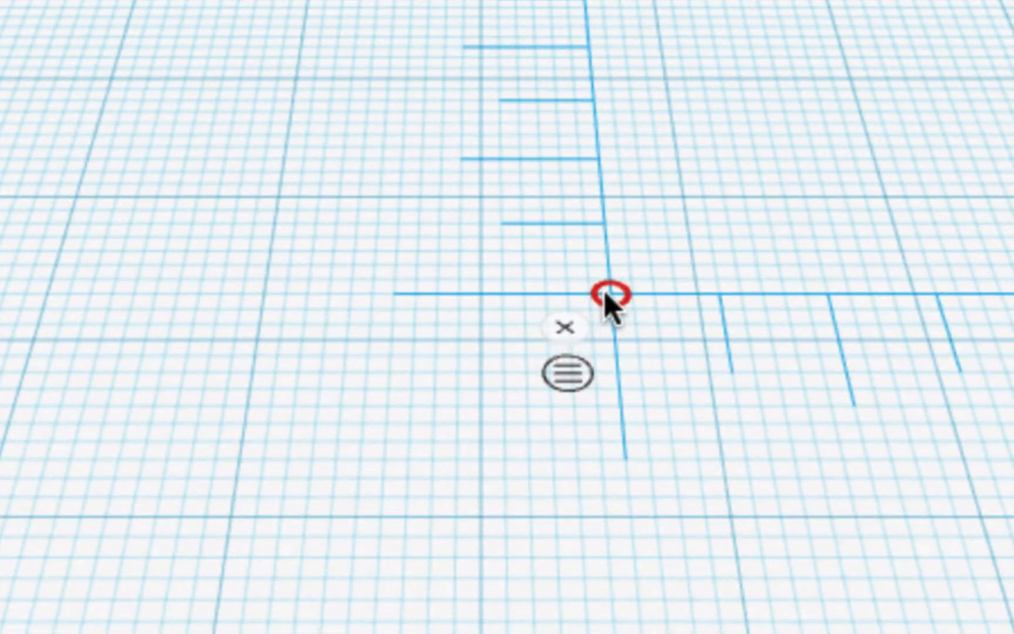
drag(611, 295, 590, 296)
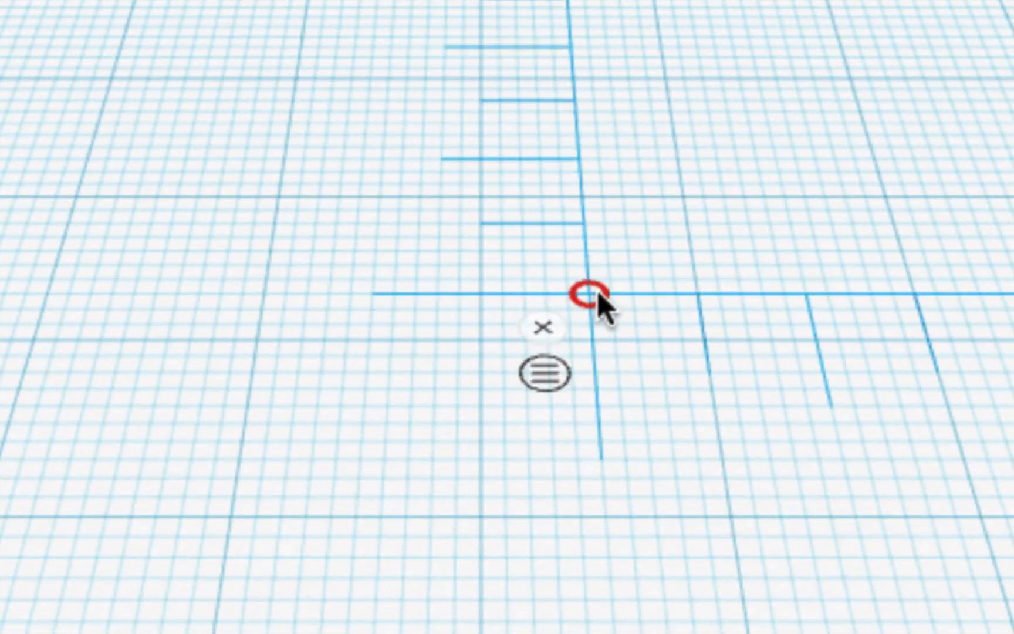
drag(593, 303, 482, 342)
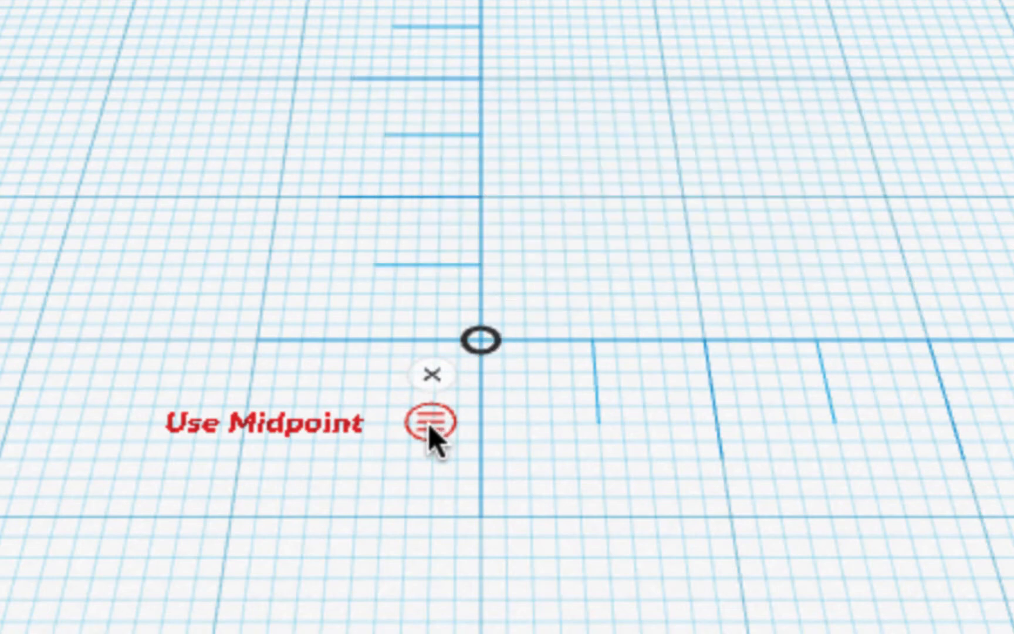
scroll(438, 437, down, 5)
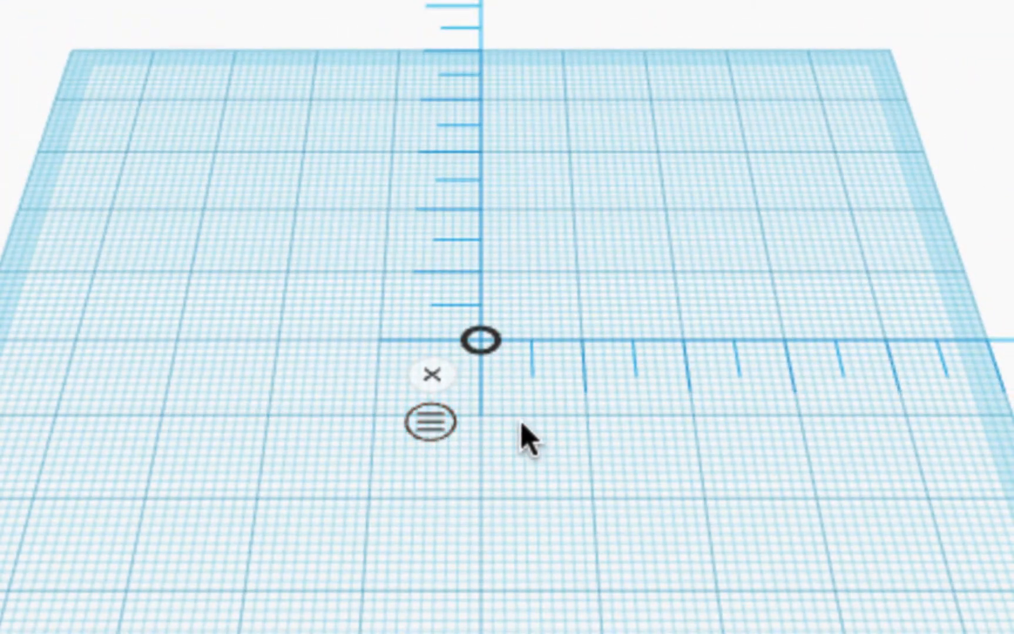
scroll(481, 427, up, 5)
scroll(483, 428, up, 2)
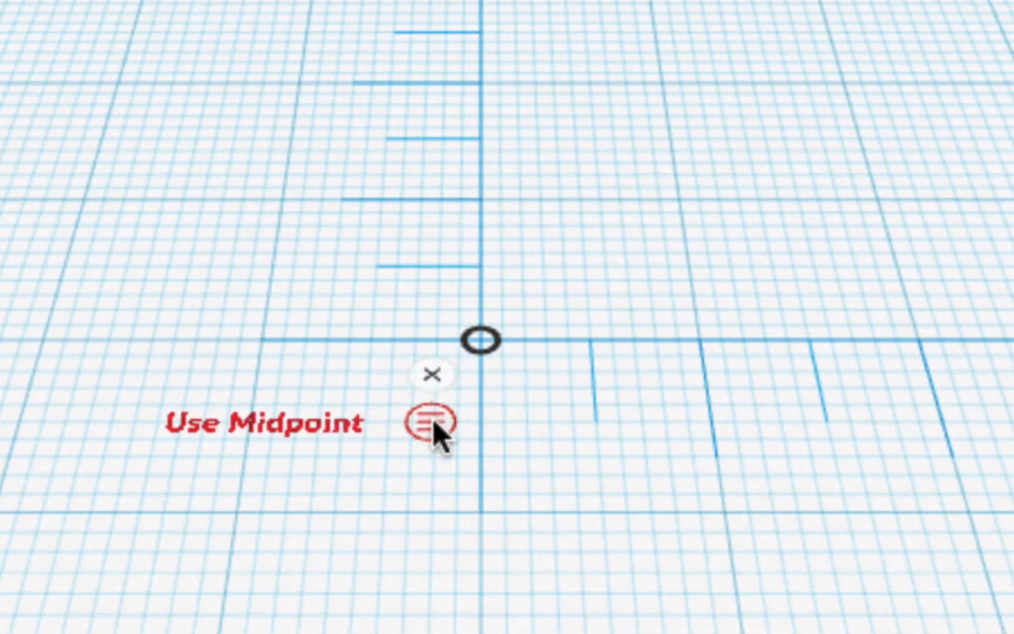
scroll(789, 326, down, 3)
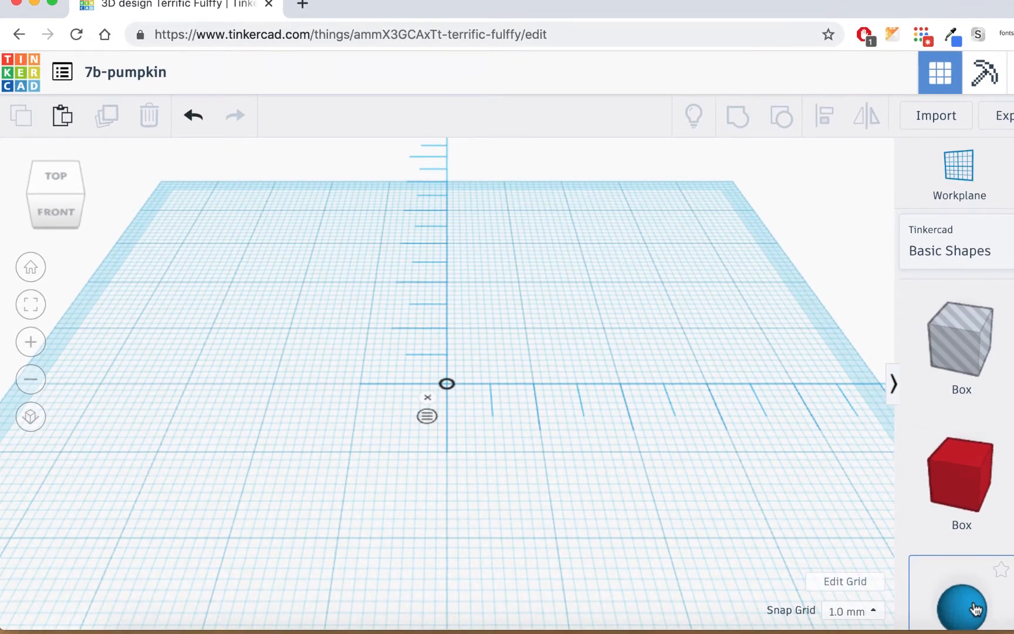
- Add a 20 mm sphere, colour it orange, and raise its steps to 24
drag(975, 615, 476, 403)
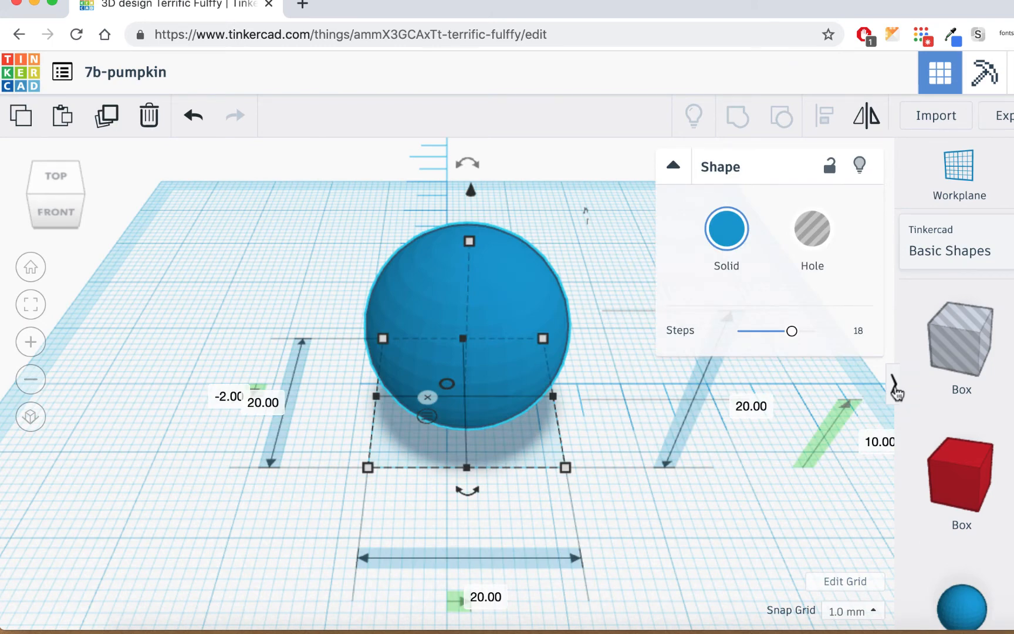
click(895, 389)
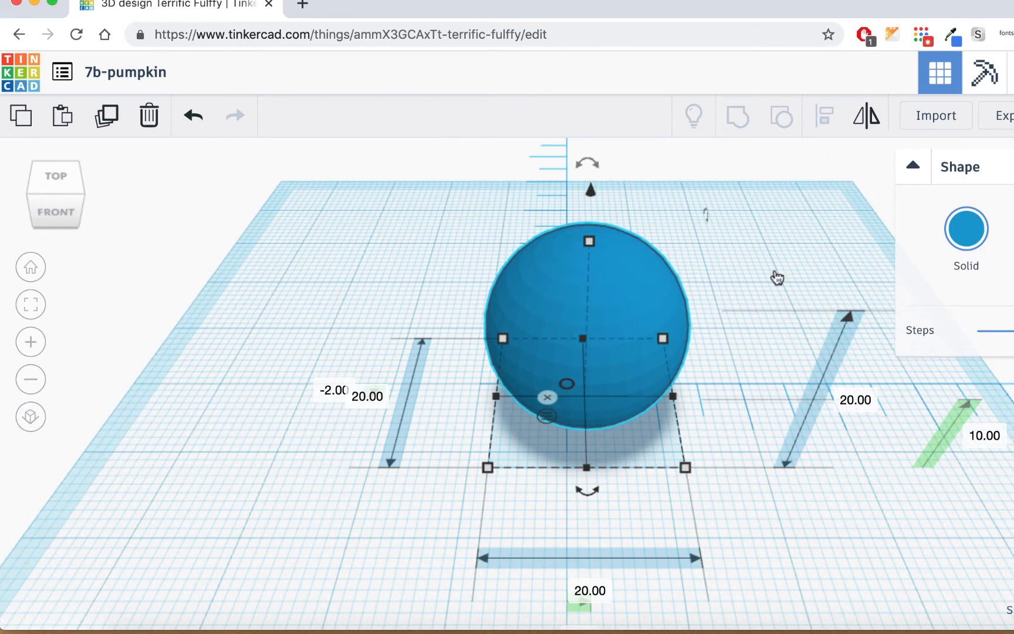
click(984, 223)
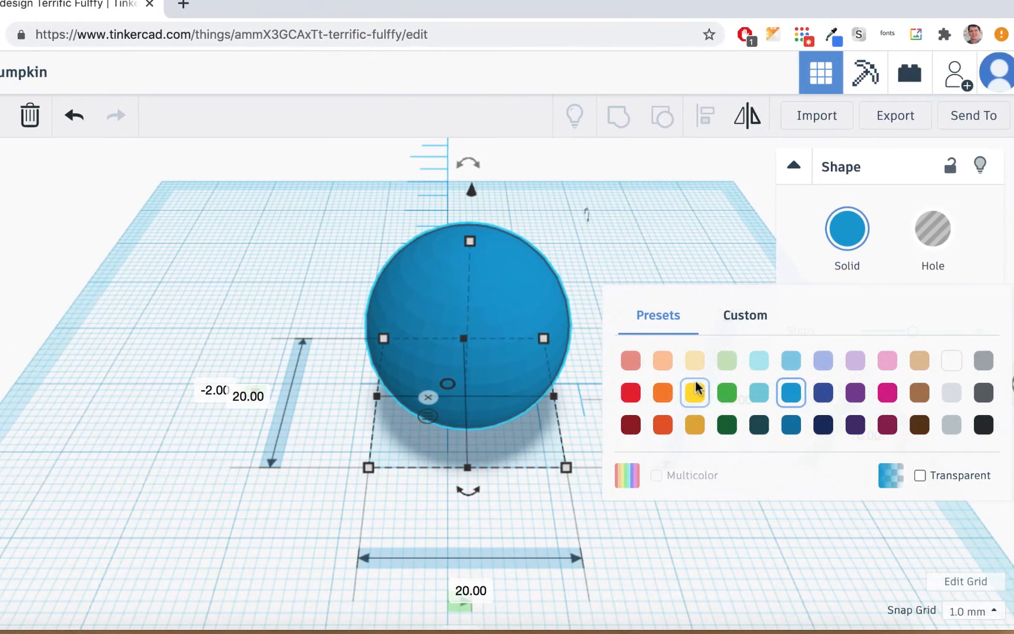
click(663, 399)
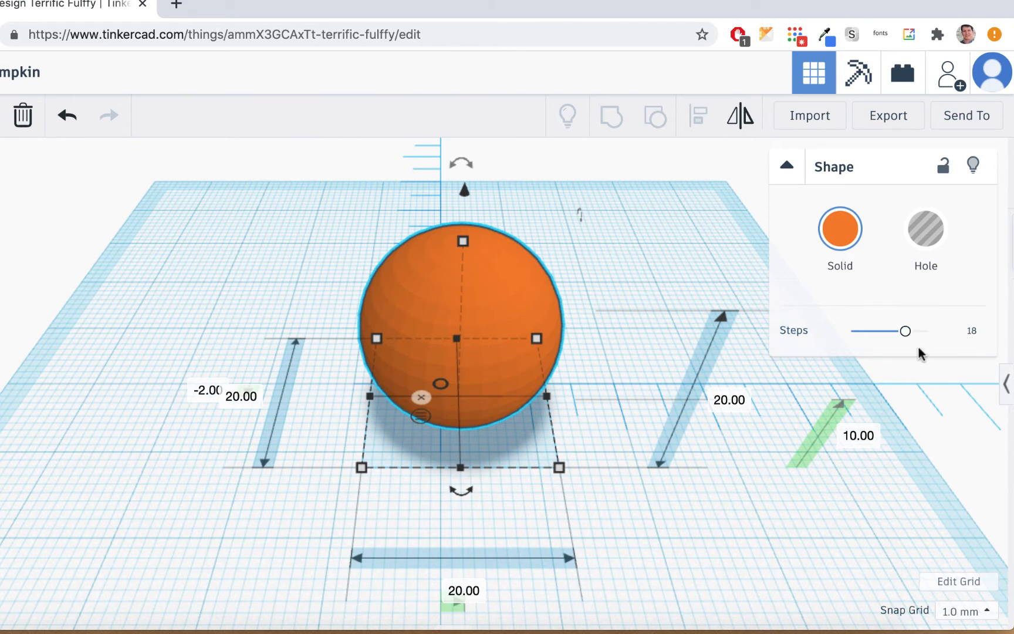
drag(905, 333, 913, 333)
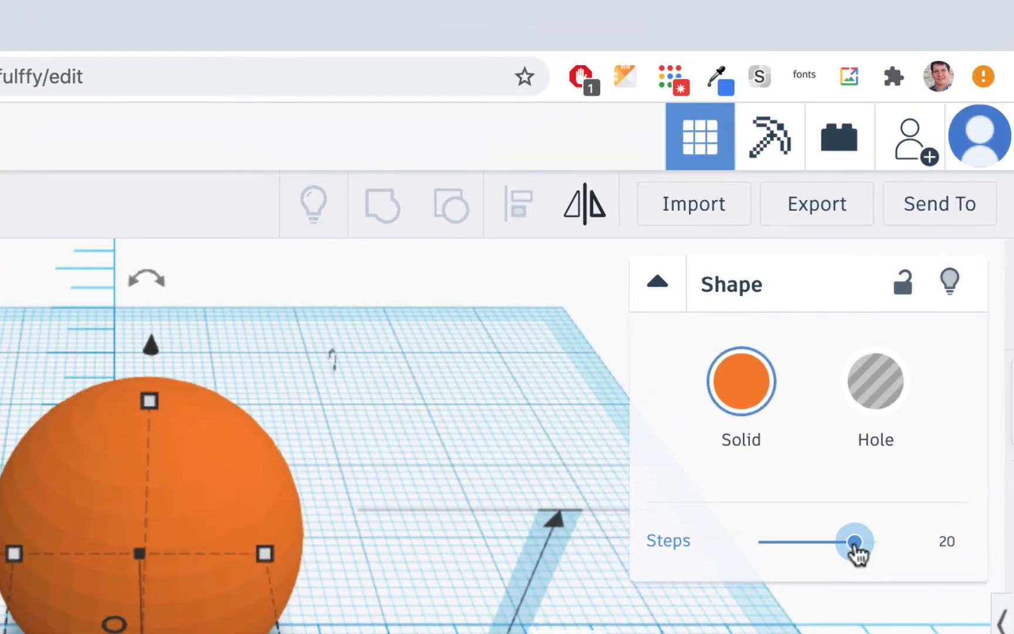
drag(855, 543, 878, 551)
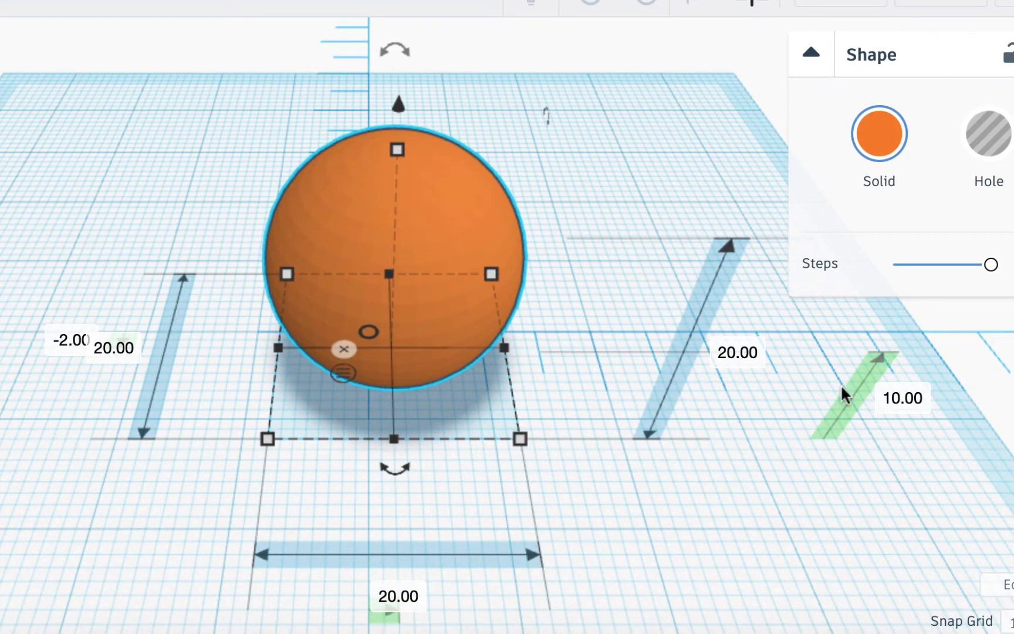
- Set the orange sphere's X and Y positions both to 0
scroll(315, 477, down, 3)
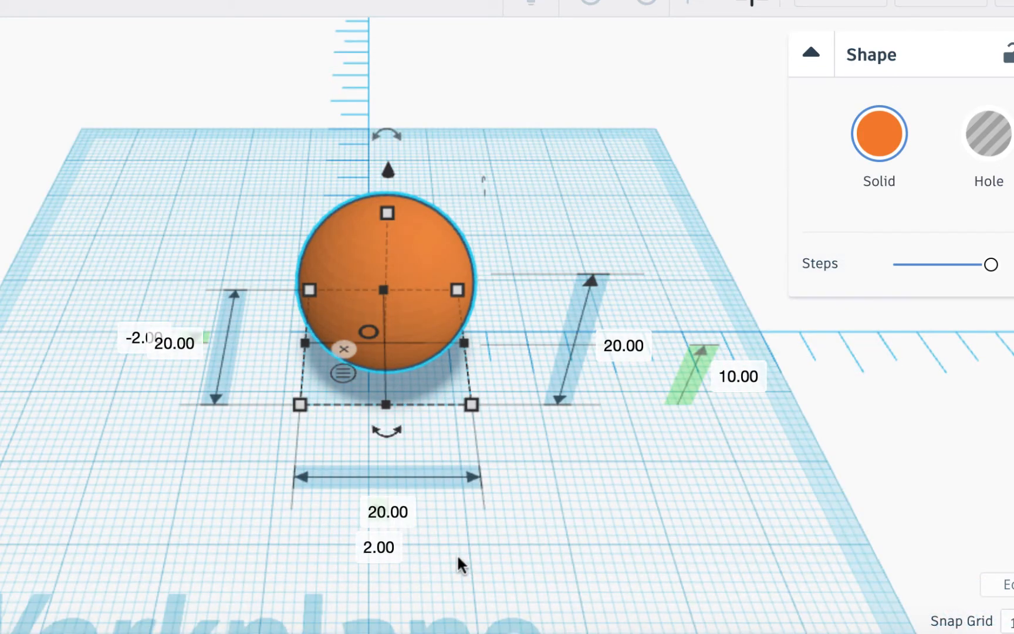
right_drag(459, 552, 466, 510)
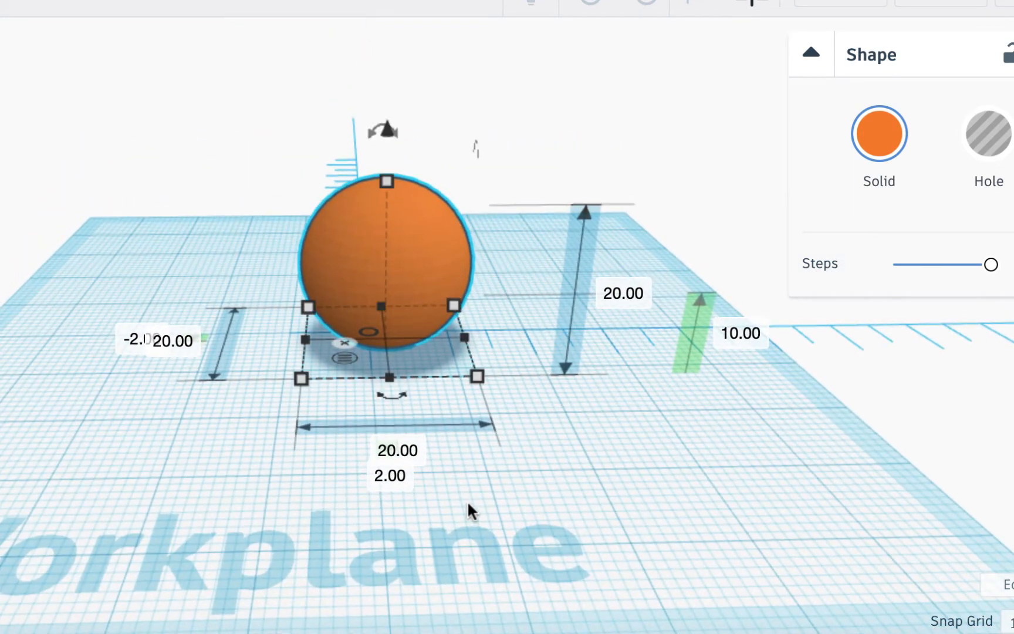
click(397, 478)
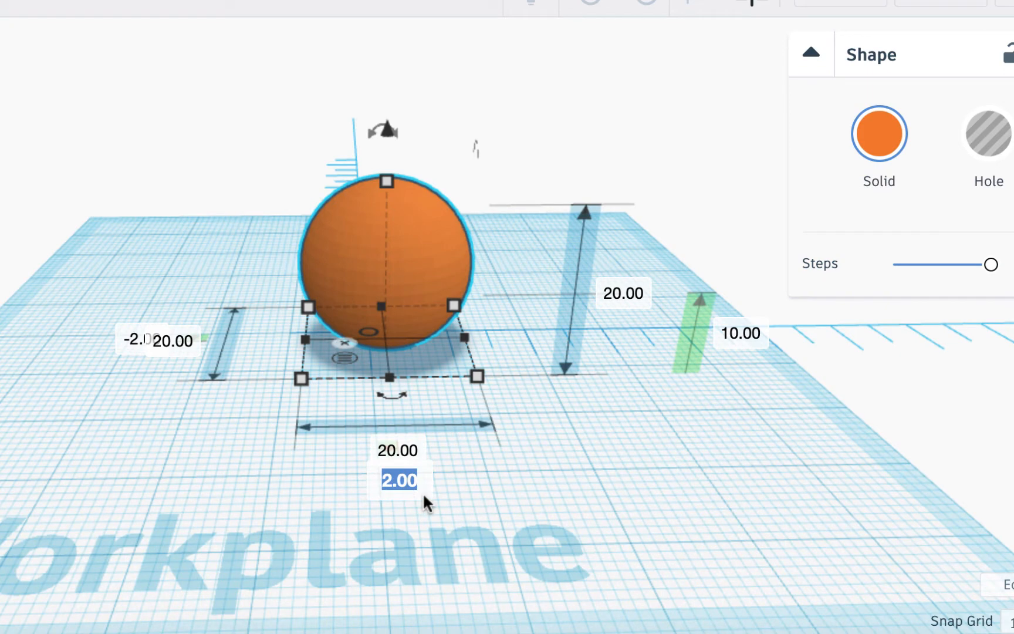
text(0)
key(Return)
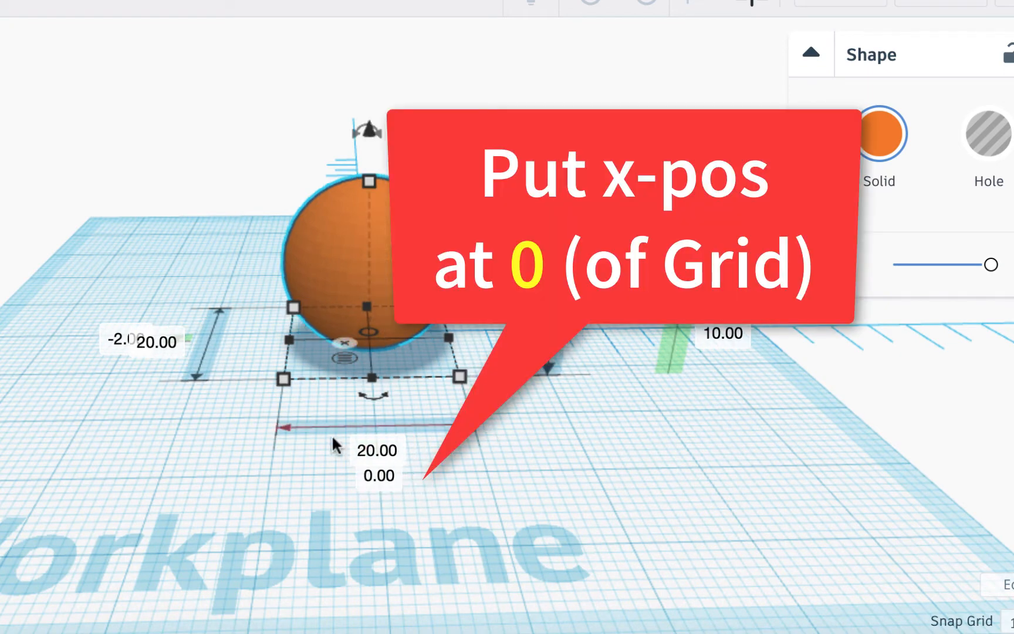
click(113, 341)
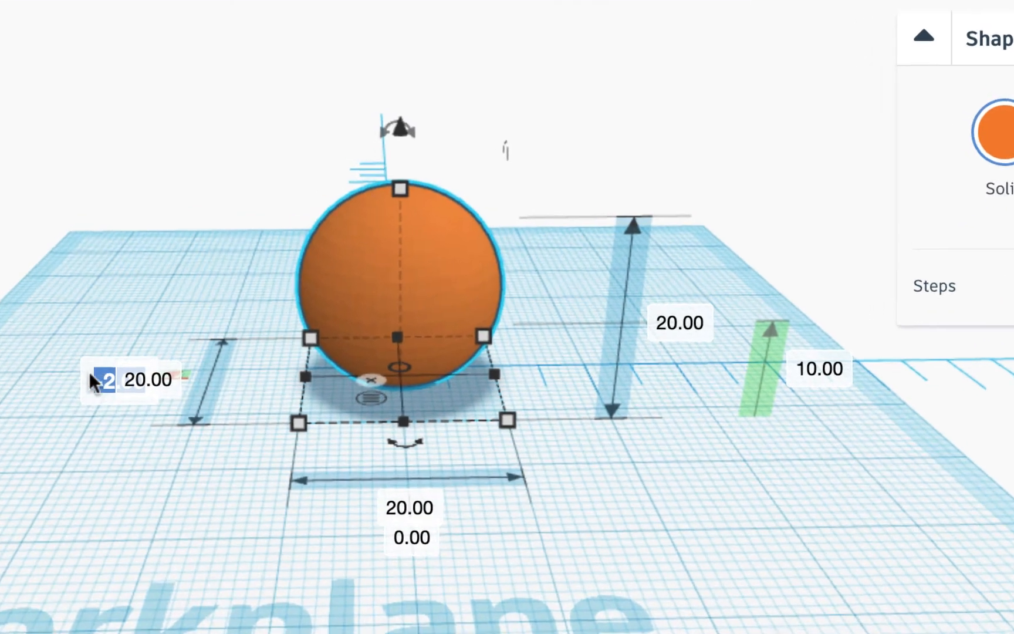
right_drag(110, 452, 180, 631)
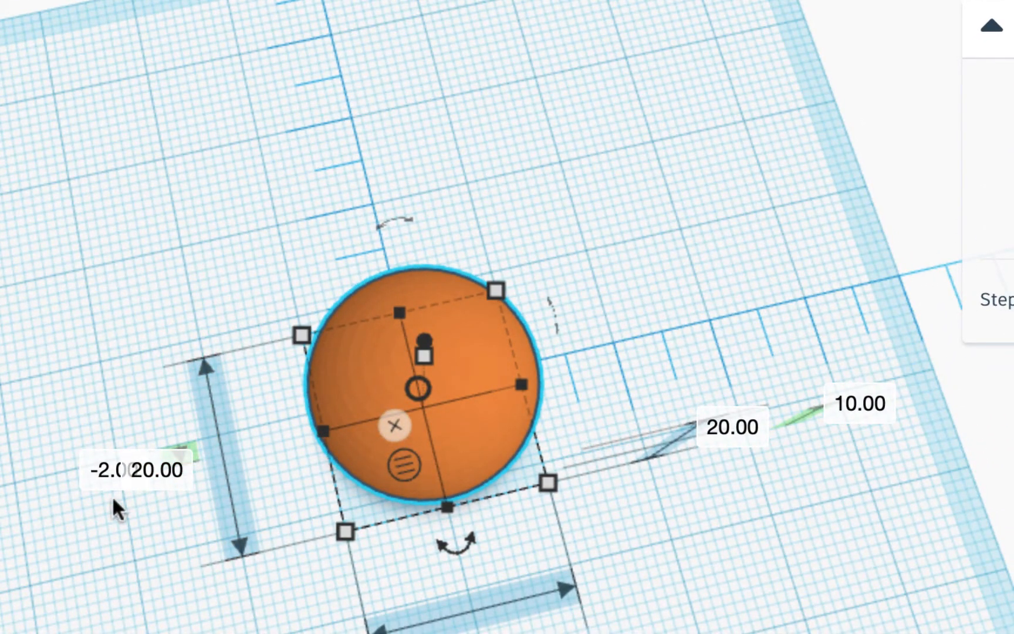
click(102, 481)
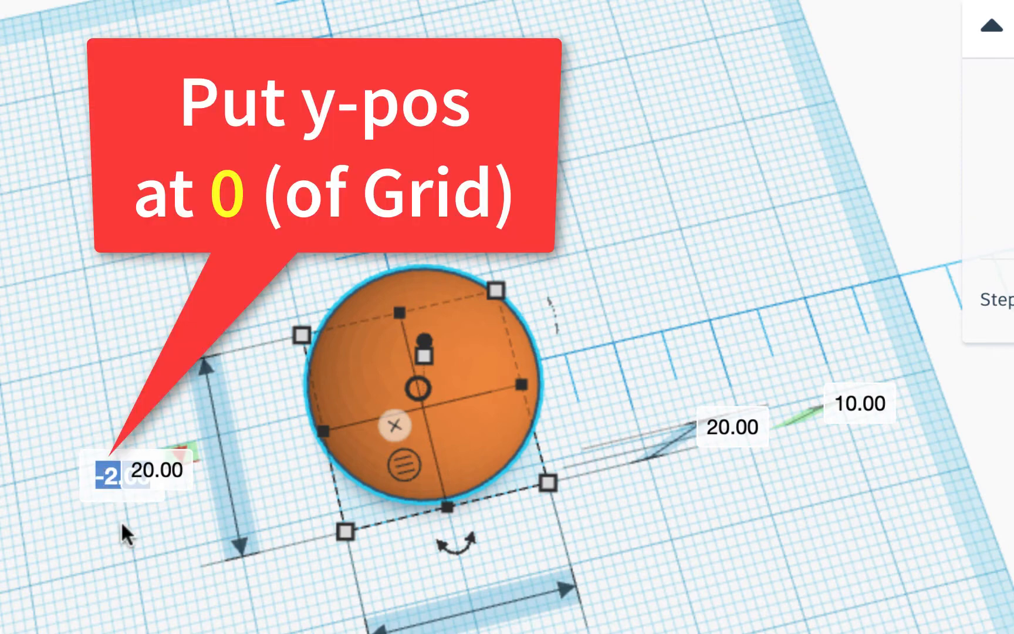
text(0)
key(Return)
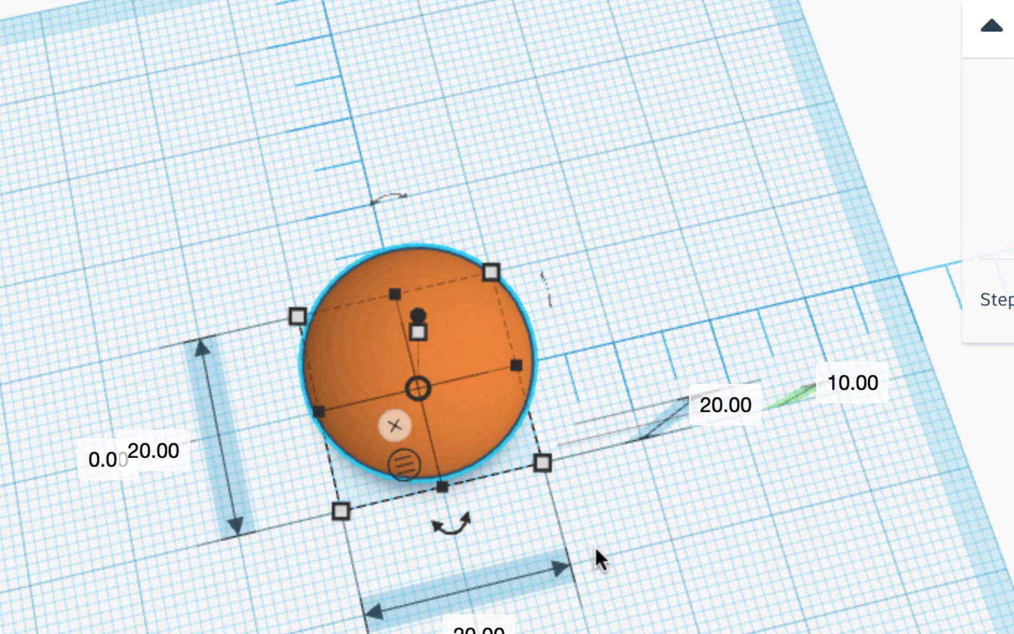
right_drag(595, 546, 508, 437)
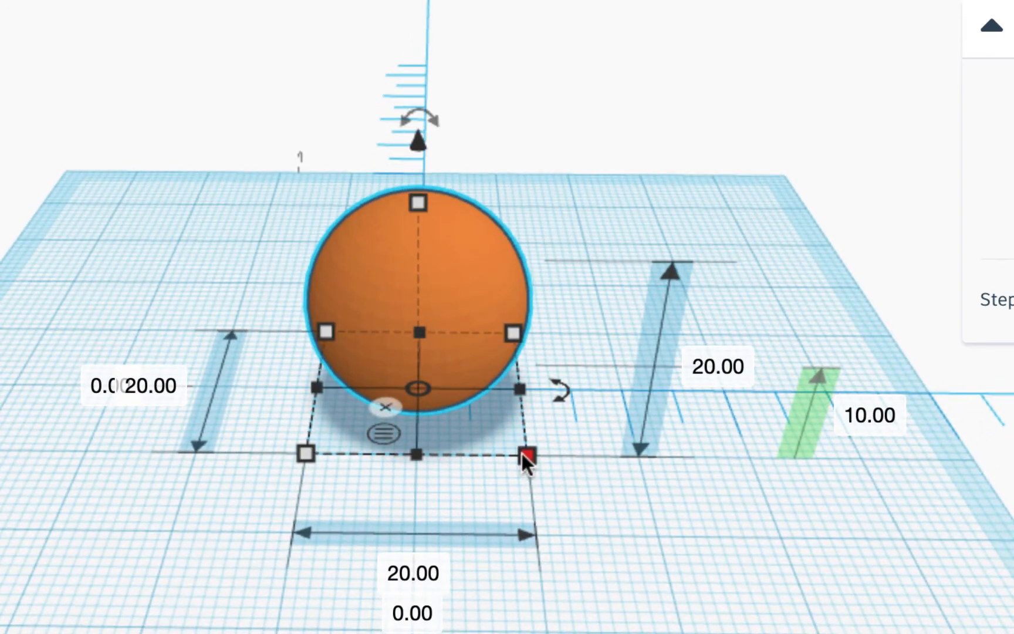
scroll(522, 453, up, 3)
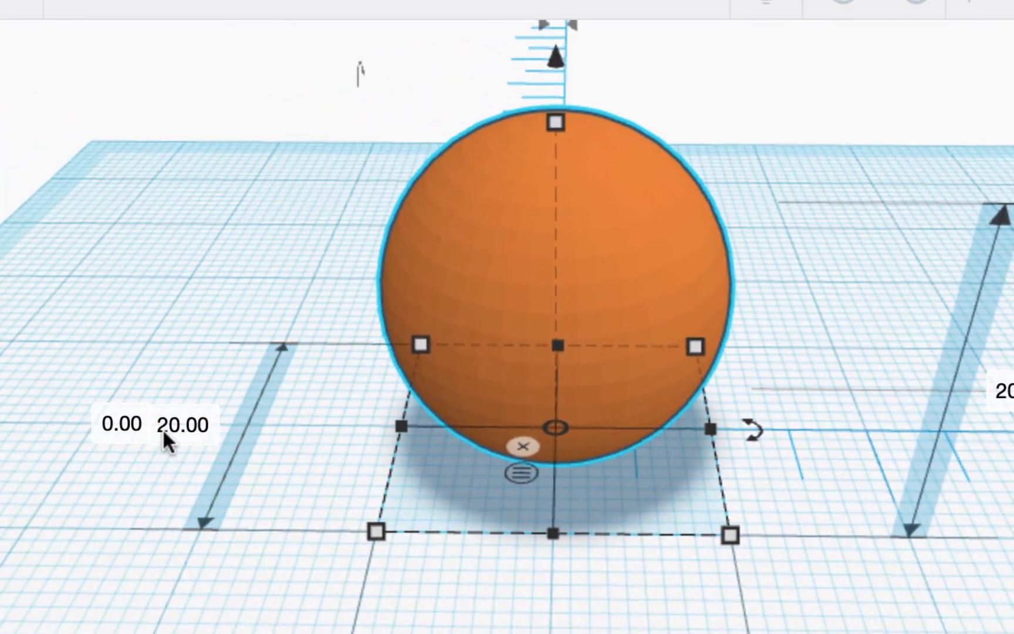
- Change the sphere's depth to 8 mm, after first trying 5 mm
click(182, 424)
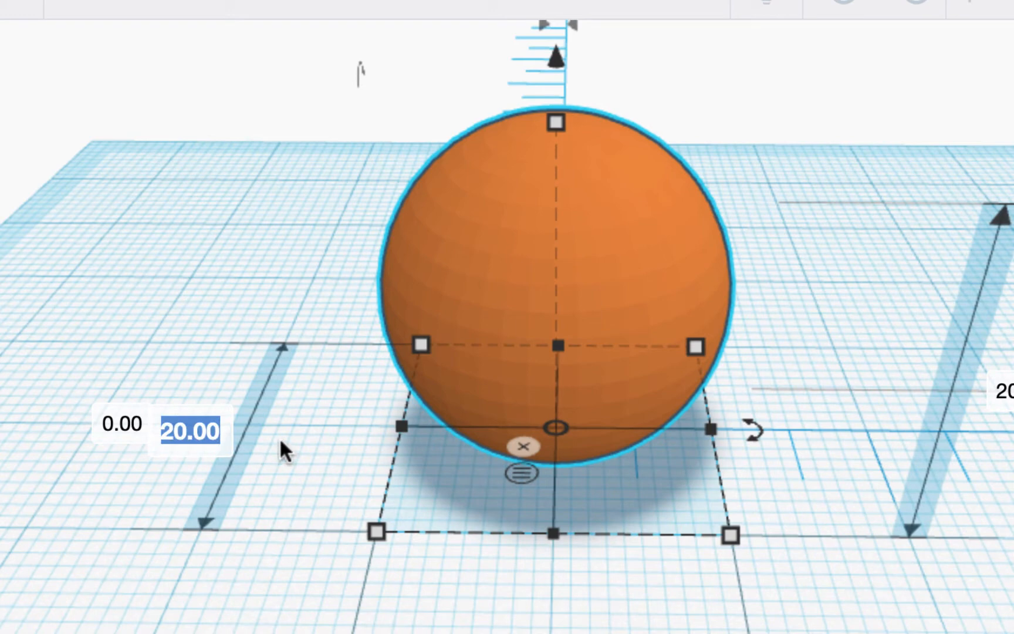
text(5)
key(Return)
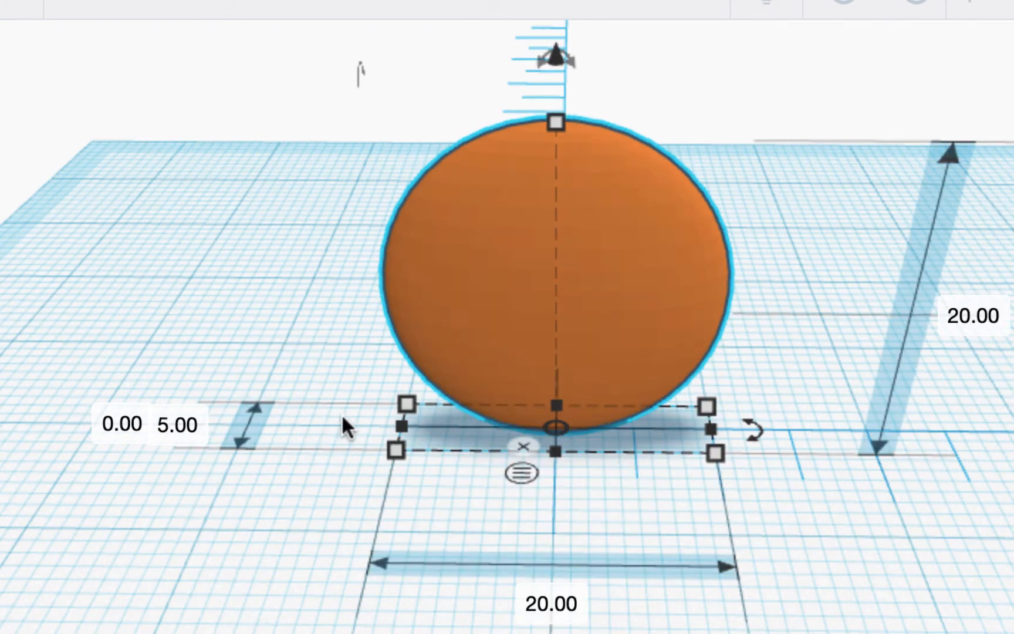
right_drag(342, 413, 411, 582)
click(200, 519)
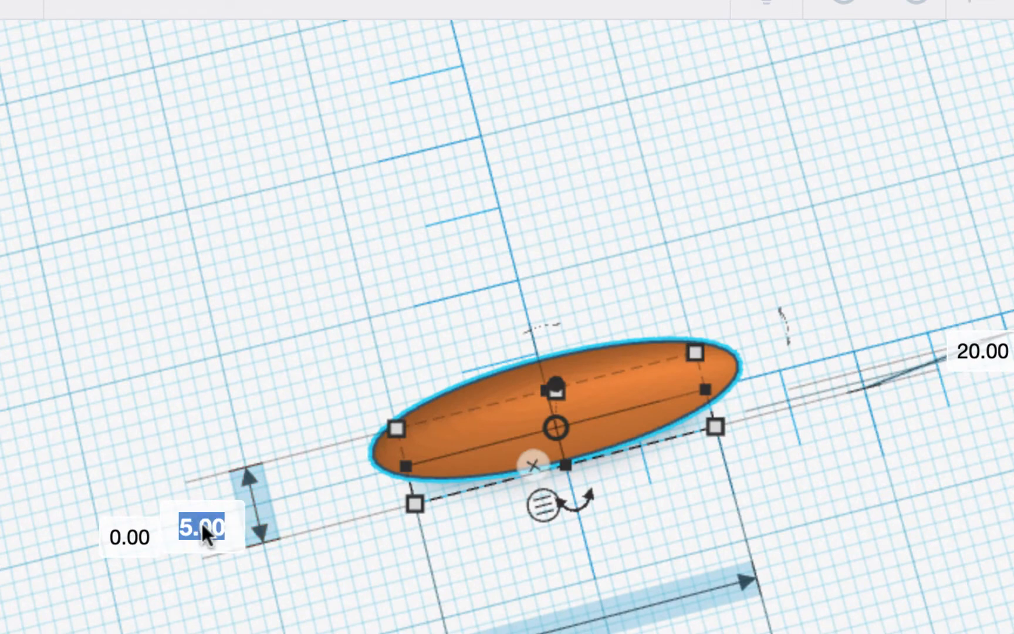
click(380, 347)
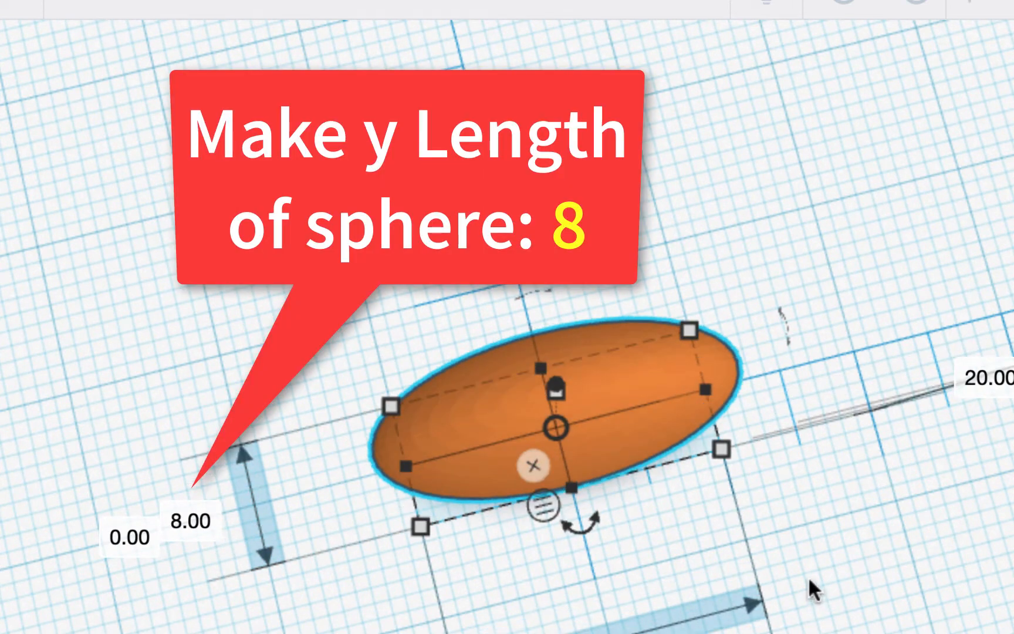
right_drag(809, 580, 727, 584)
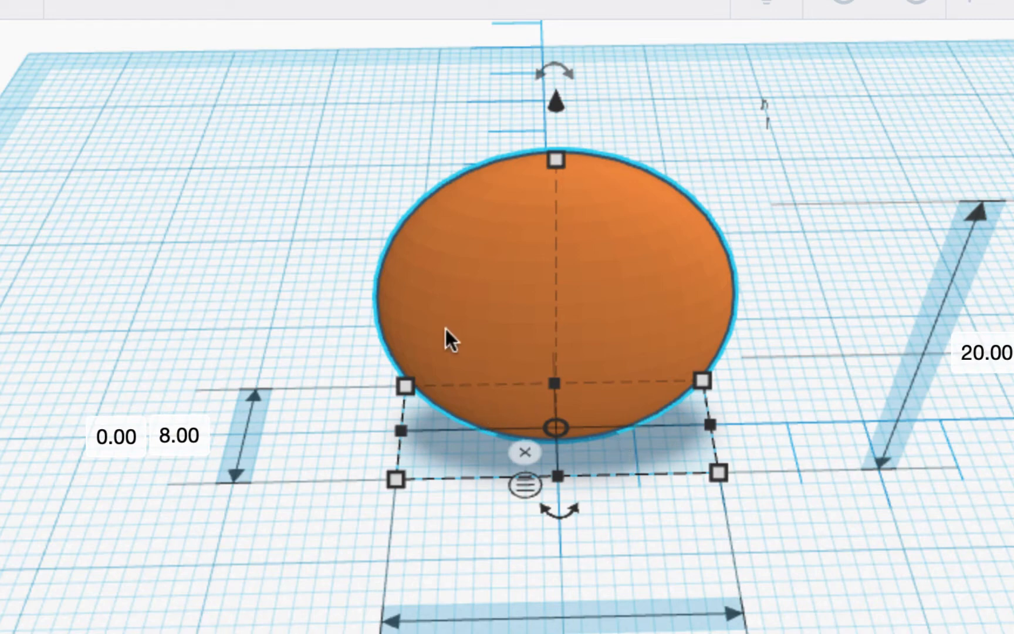
right_drag(361, 358, 346, 419)
scroll(624, 428, up, 2)
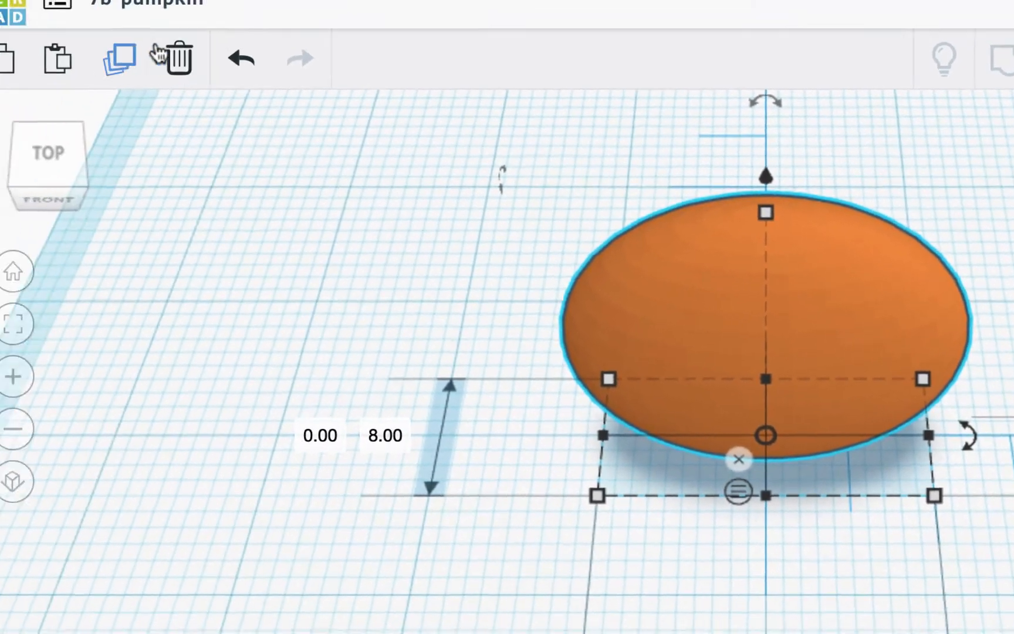
- Switch to a top orthographic view and undo a trial 13° rotation of the ellipsoid
click(72, 157)
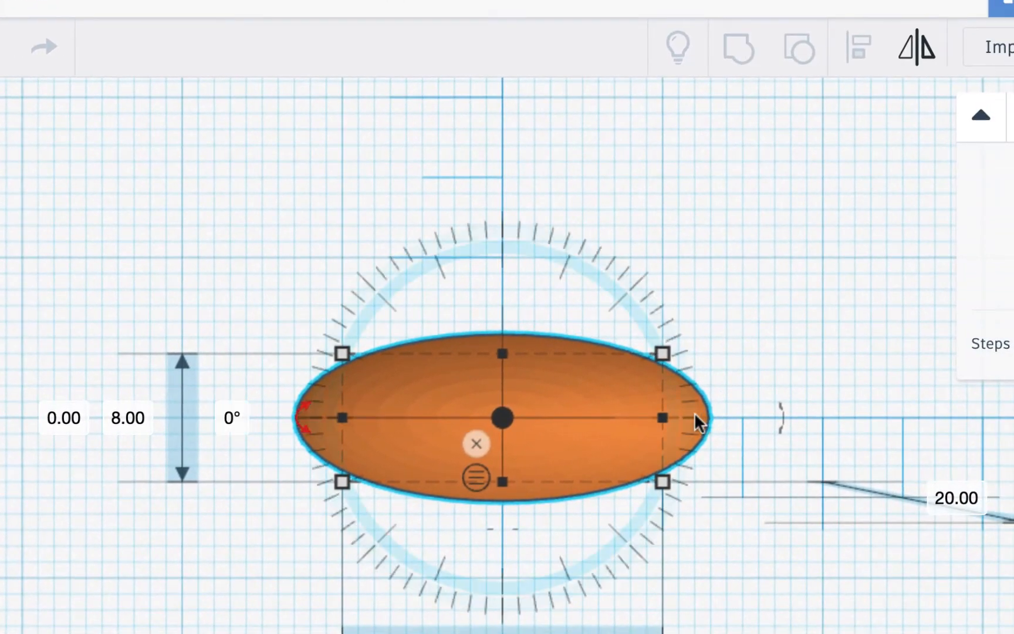
drag(694, 412, 698, 404)
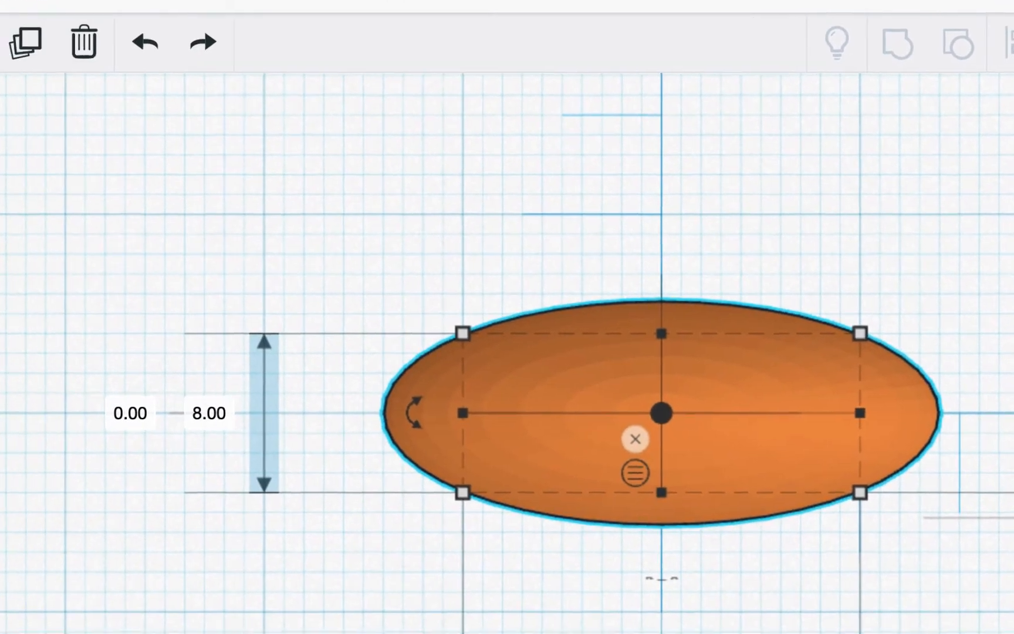
click(40, 457)
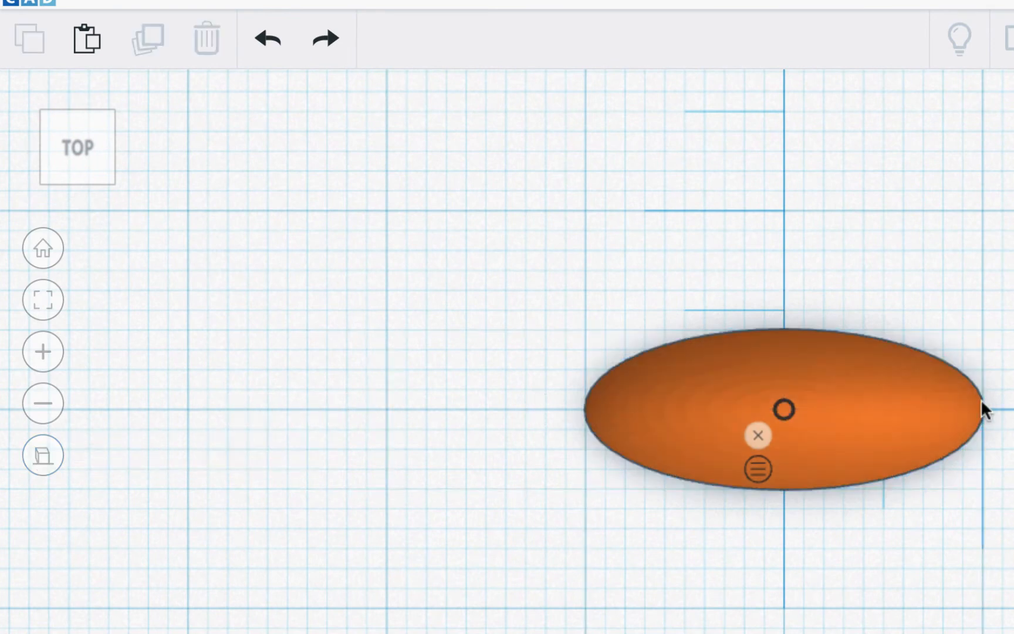
click(878, 365)
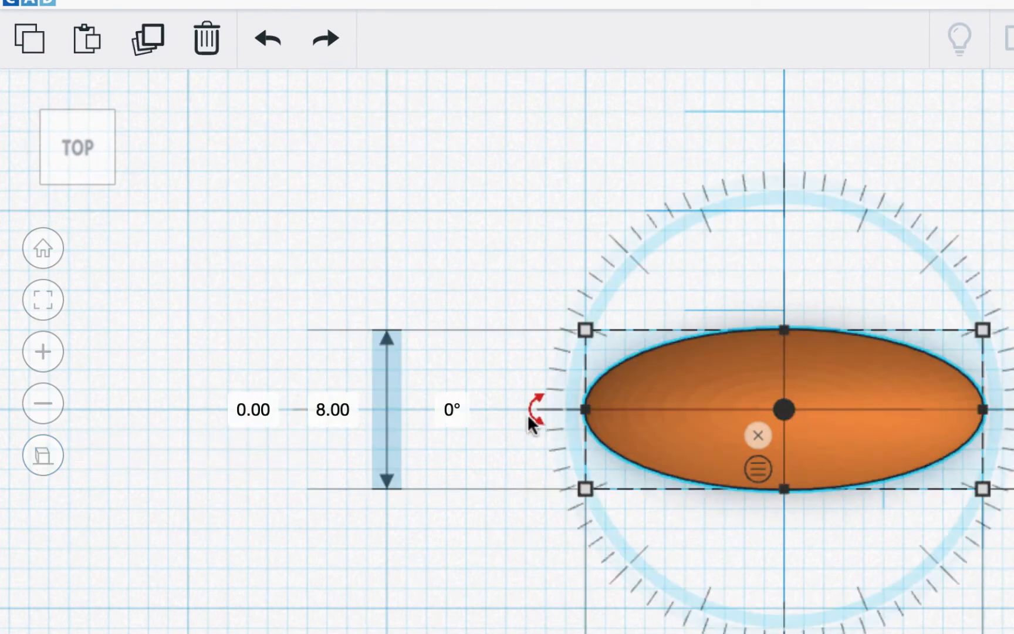
drag(531, 412, 494, 456)
drag(348, 426, 349, 427)
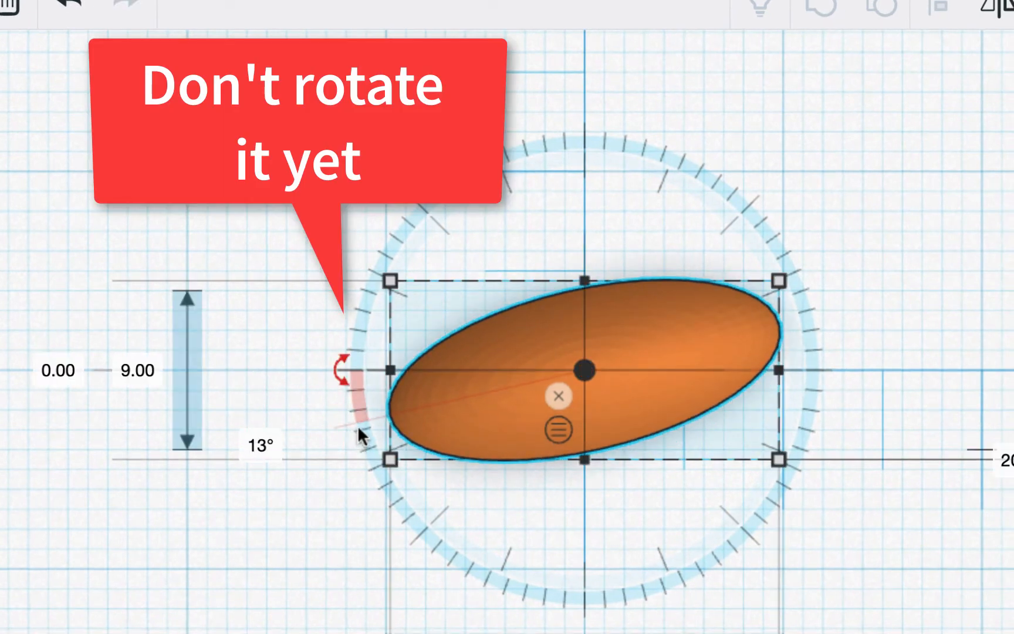
key(ctrl+z)
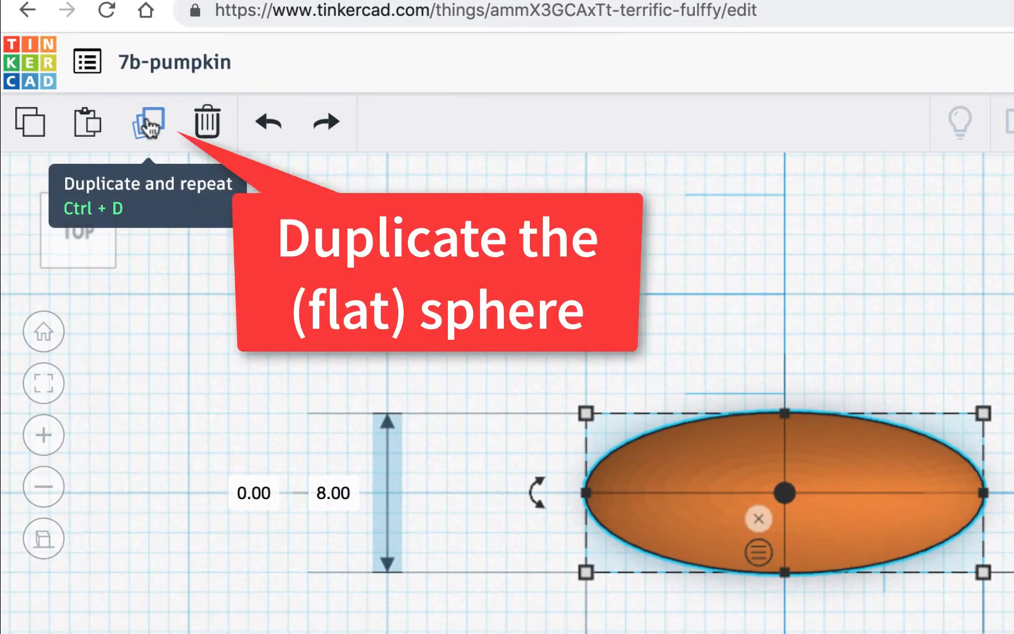
- Duplicate the flattened sphere and rotate the copy 30° about its centre
click(149, 123)
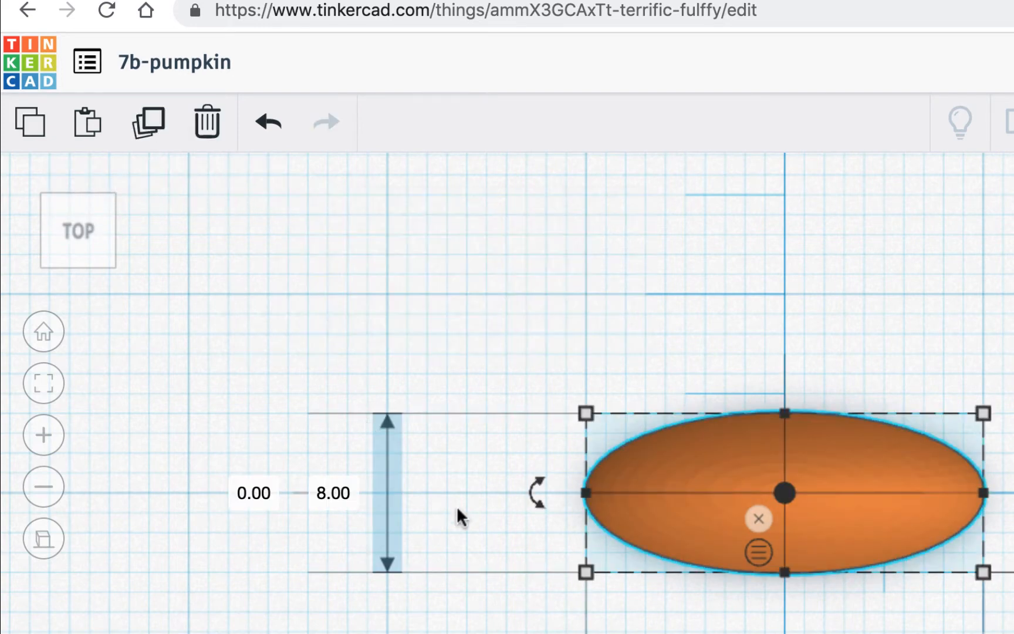
mouse_move(534, 493)
drag(534, 491, 361, 486)
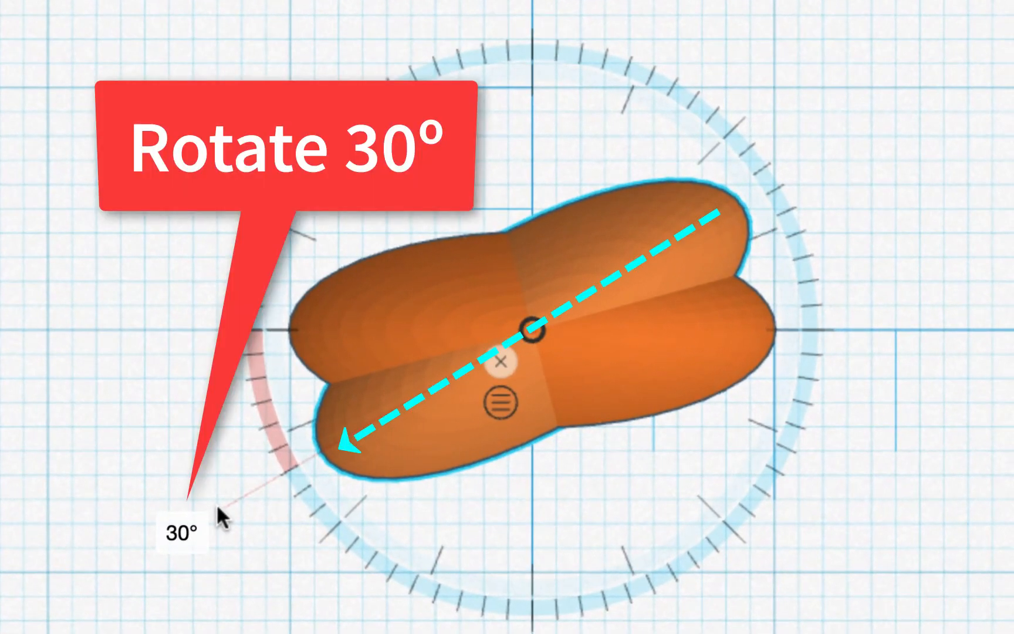
drag(217, 504, 336, 434)
drag(273, 456, 194, 525)
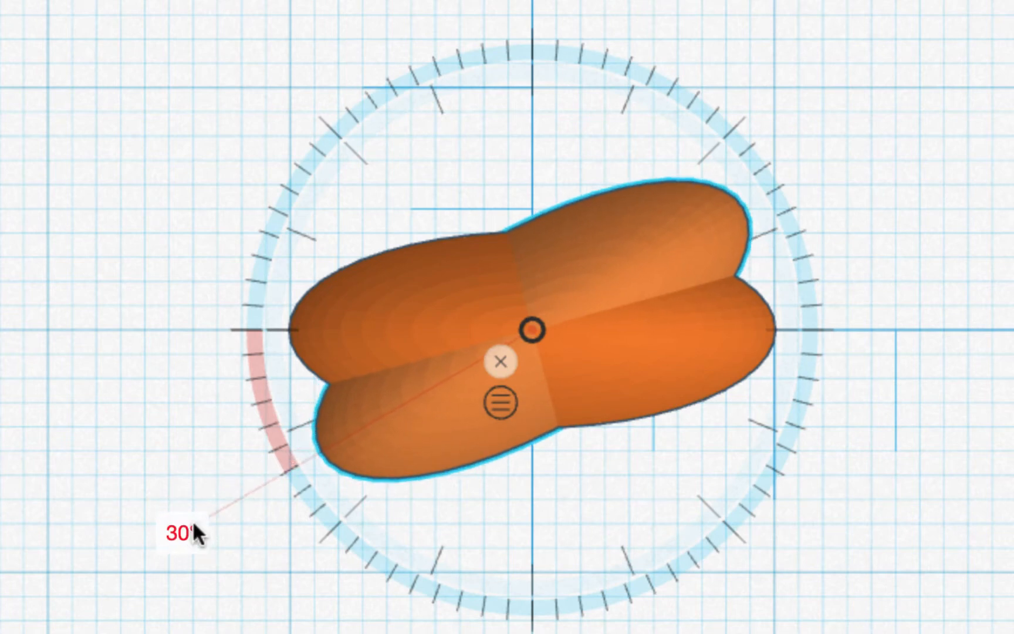
drag(193, 524, 194, 524)
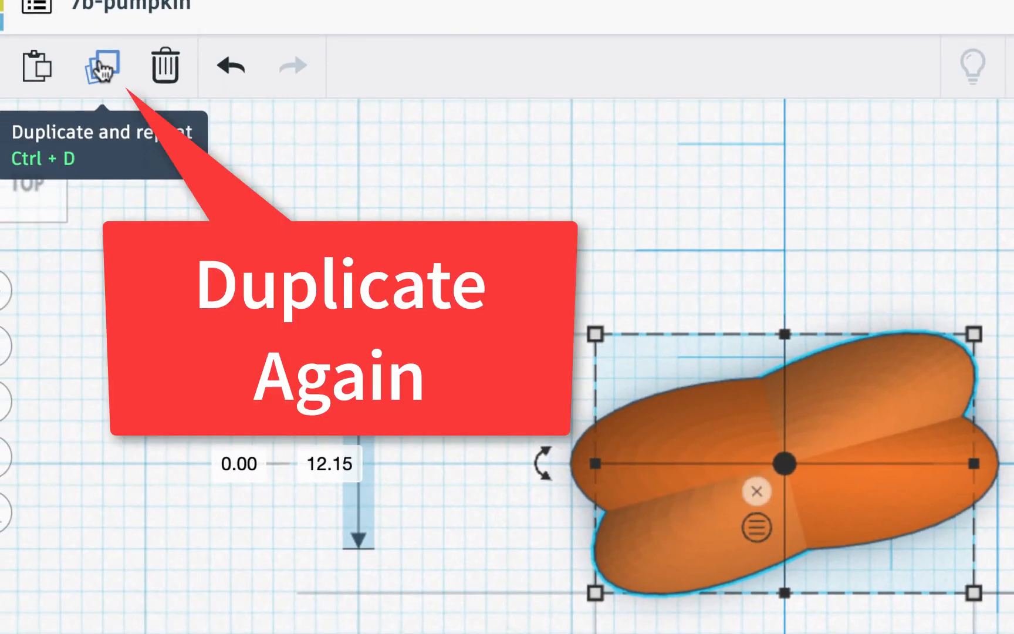
- Repeat the 30° rotated copy until six ellipsoids form 12 ridges, then view from the side
click(103, 69)
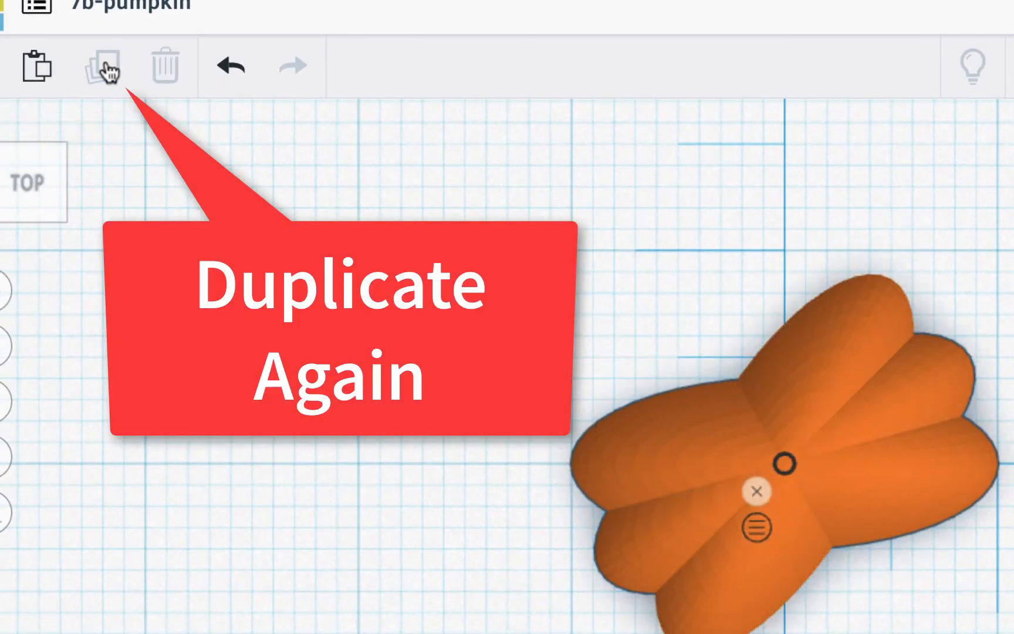
click(106, 68)
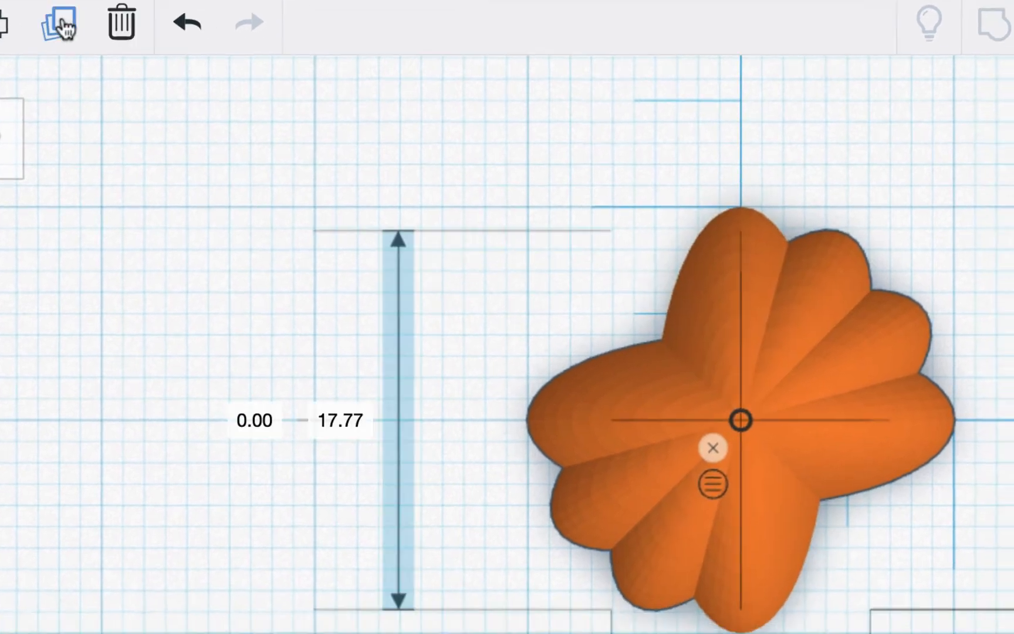
click(64, 24)
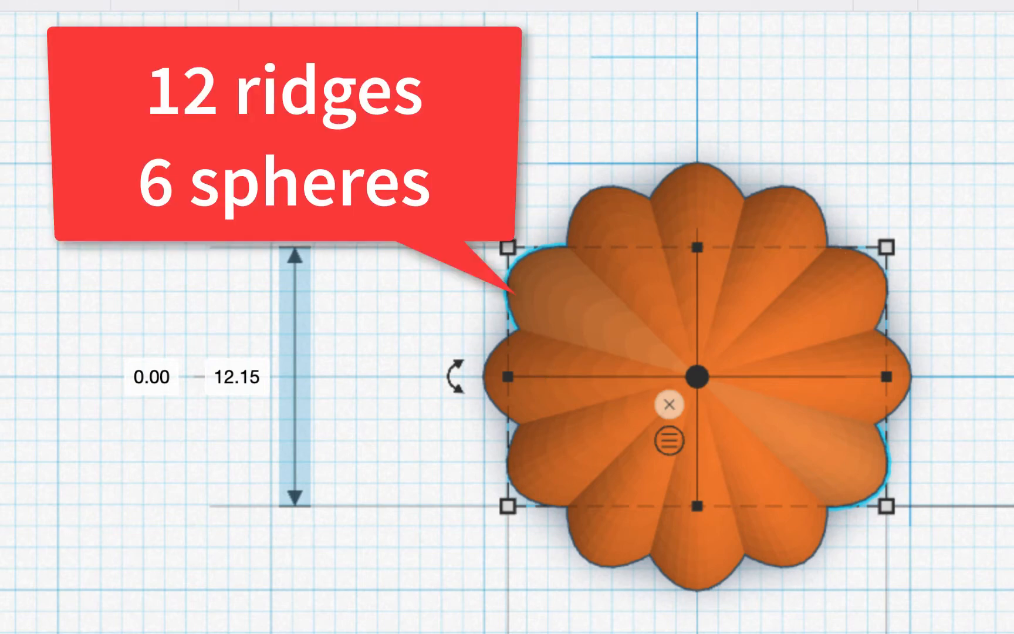
right_drag(998, 521, 944, 469)
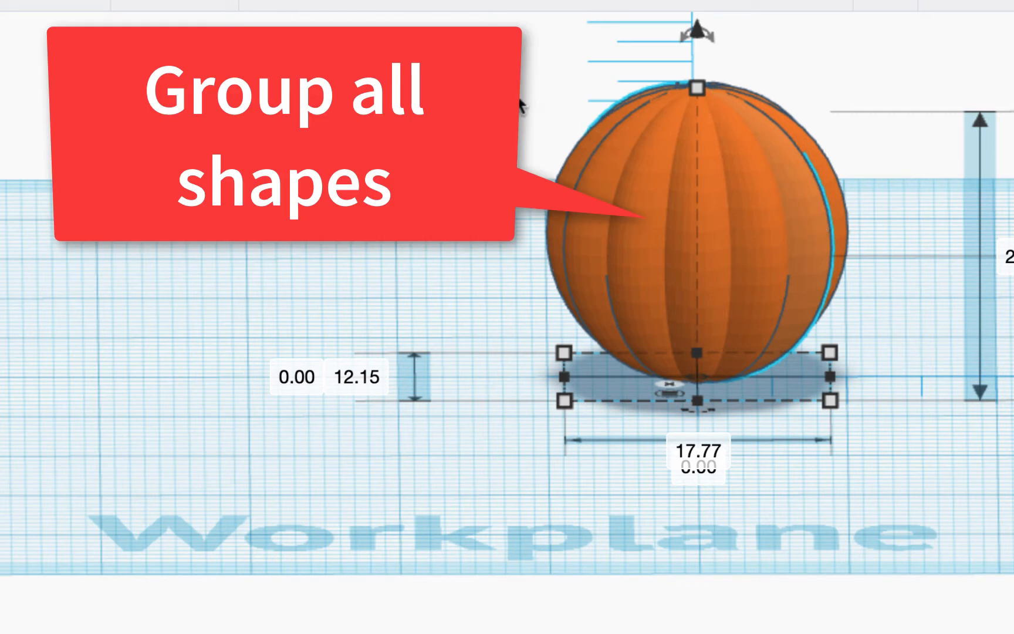
- Group the six pumpkin shapes, test a 30 mm width, then restore it to 20 mm
drag(520, 97, 879, 256)
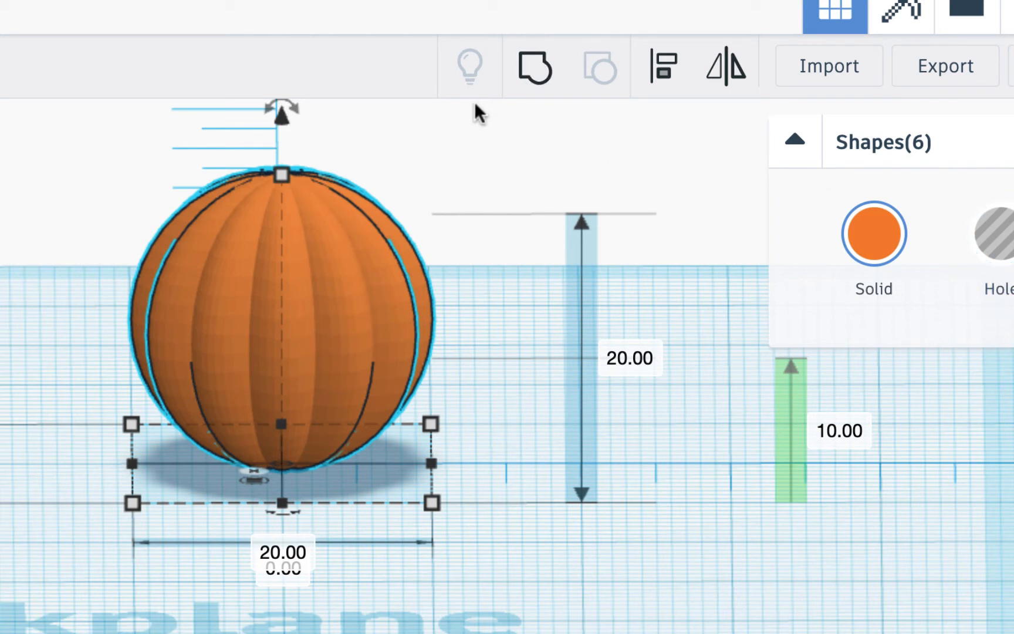
click(534, 71)
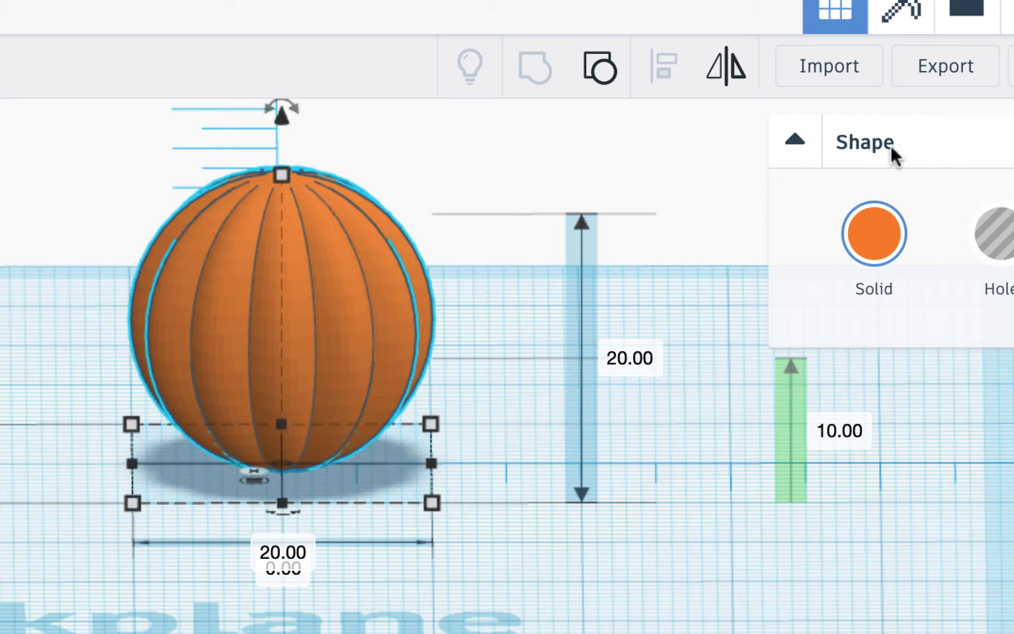
click(289, 552)
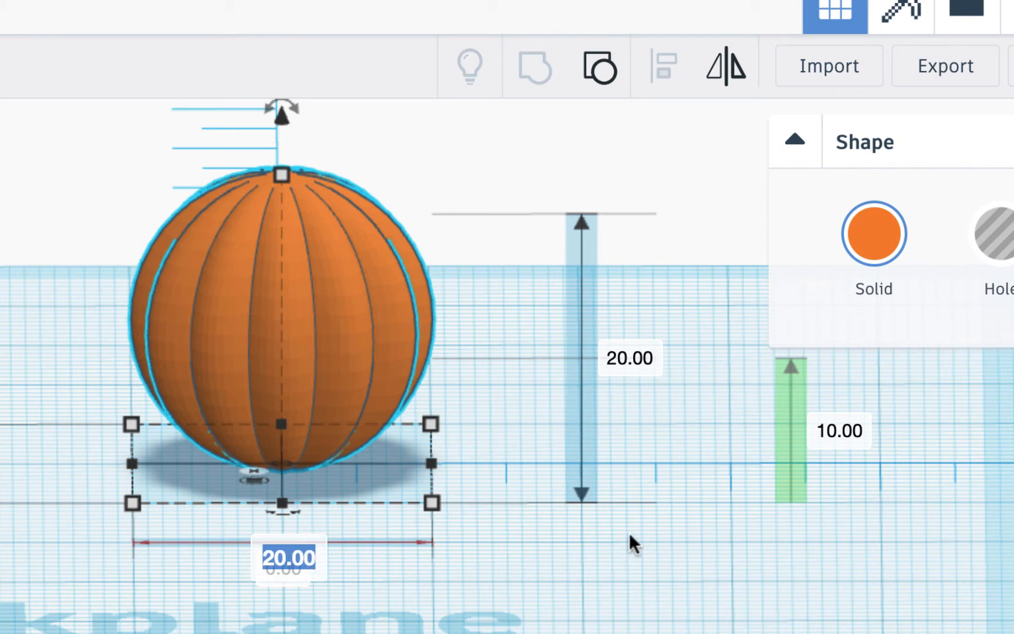
text(30)
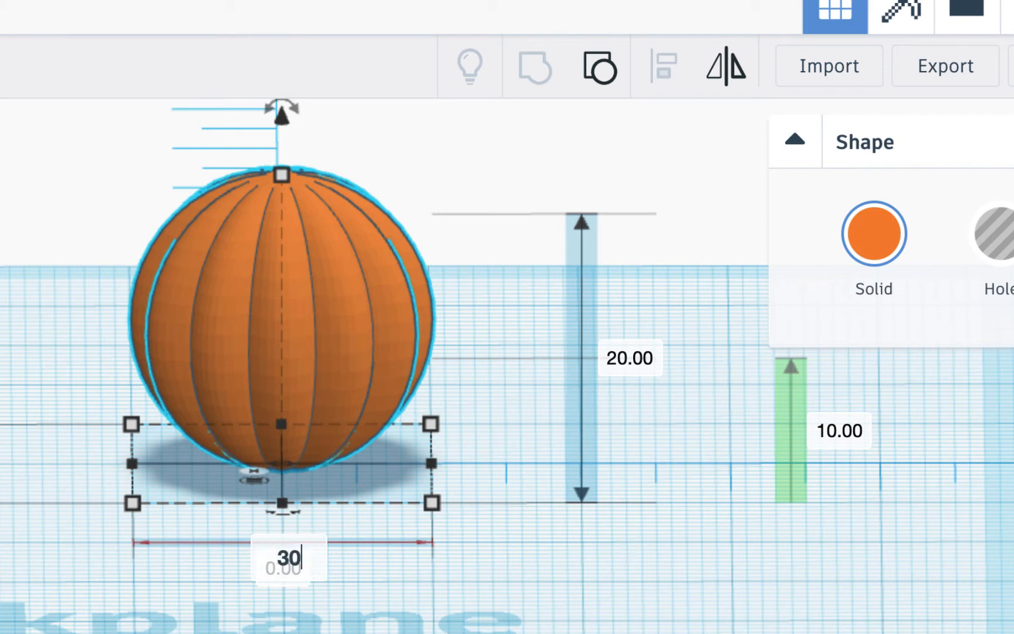
key(Return)
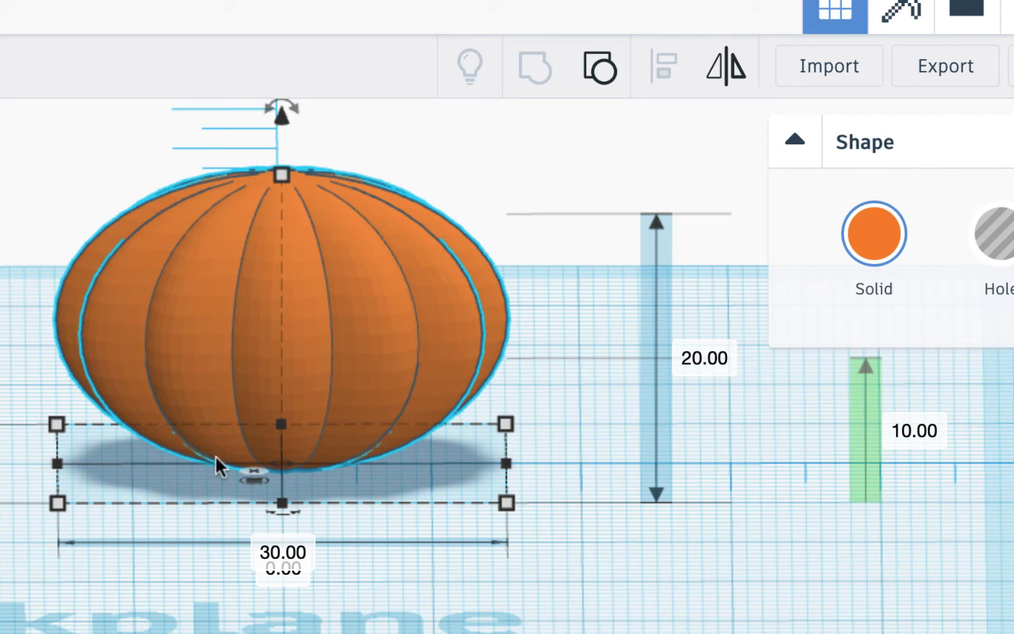
text(20)
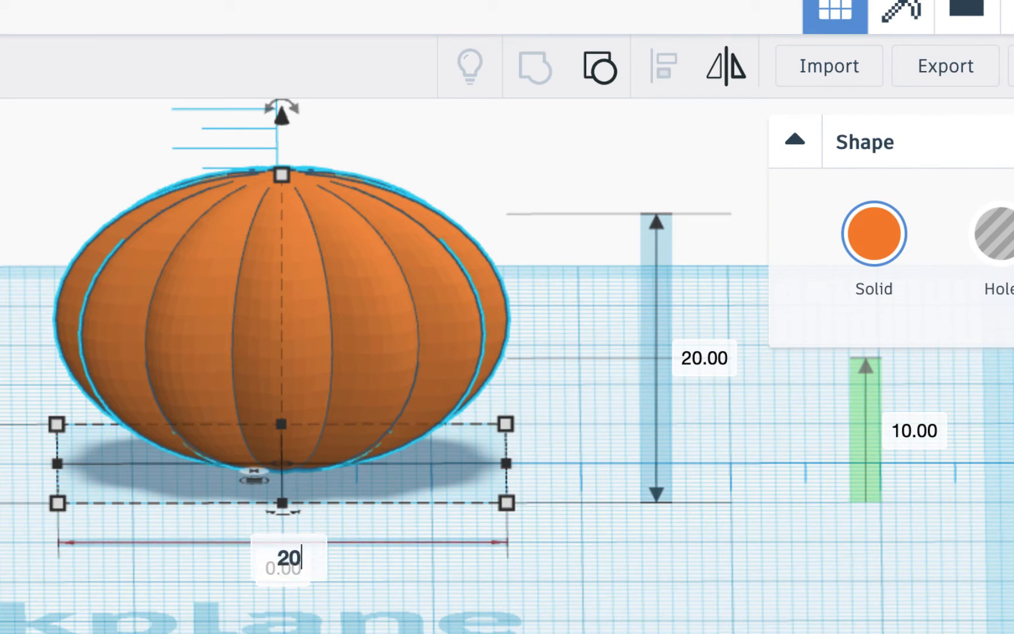
key(Return)
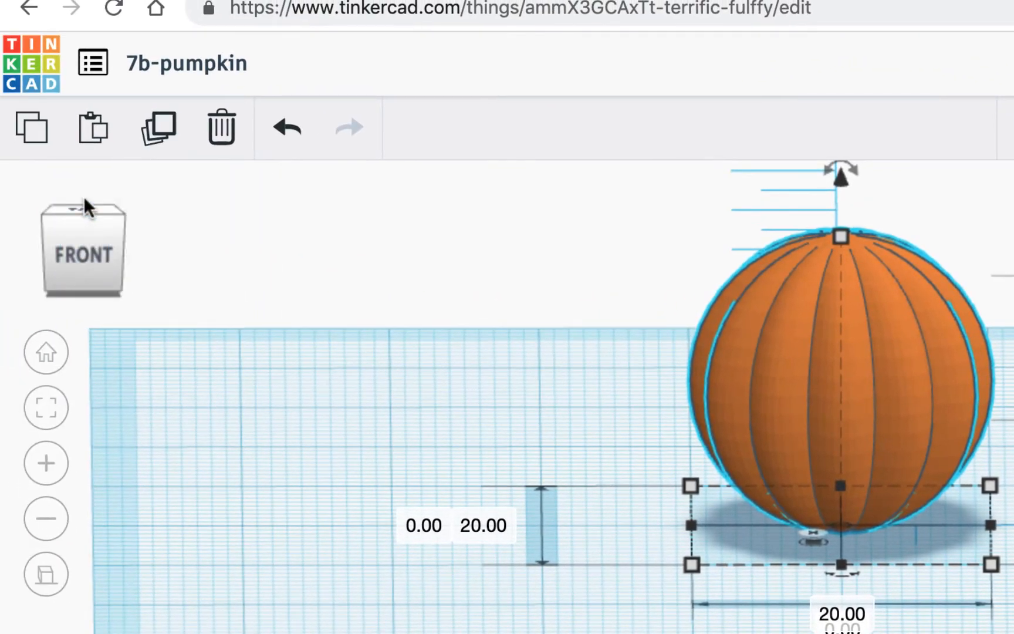
- From the top view, move the ribbed sphere to X position -4
click(81, 256)
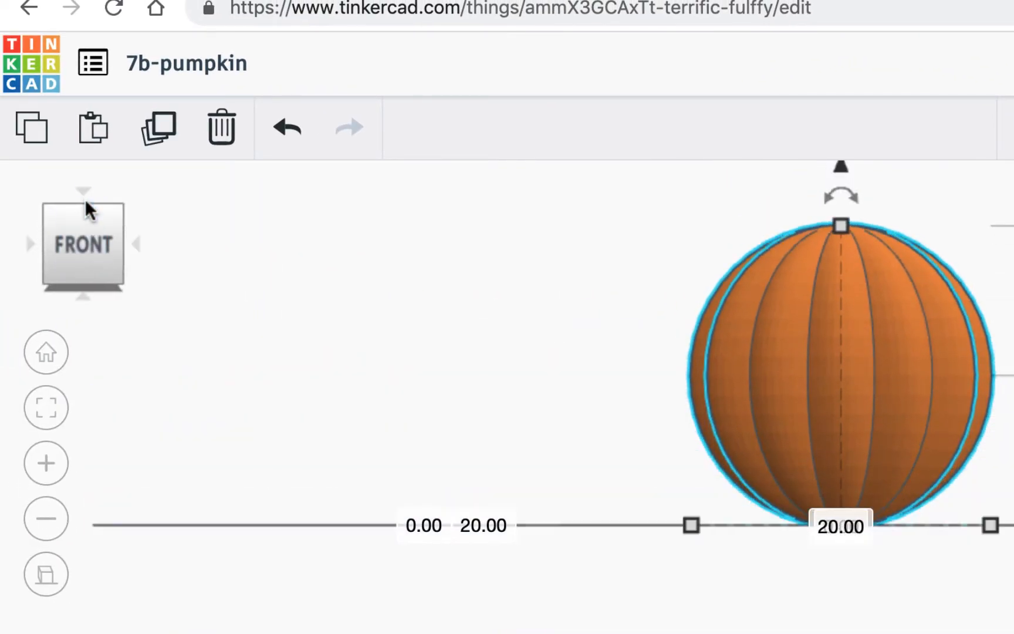
click(83, 191)
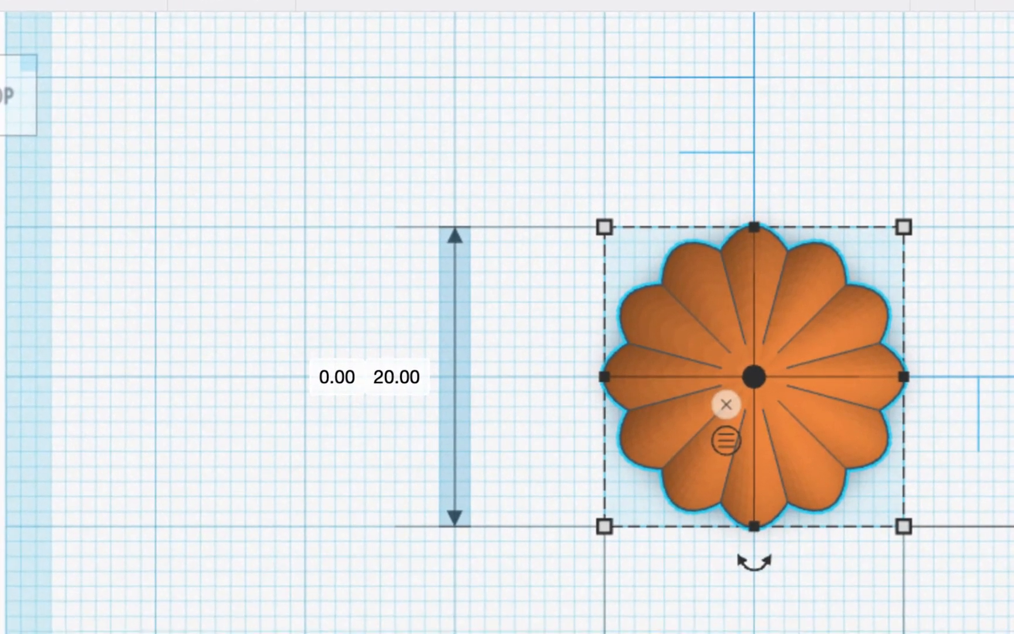
scroll(727, 404, down, 2)
click(761, 632)
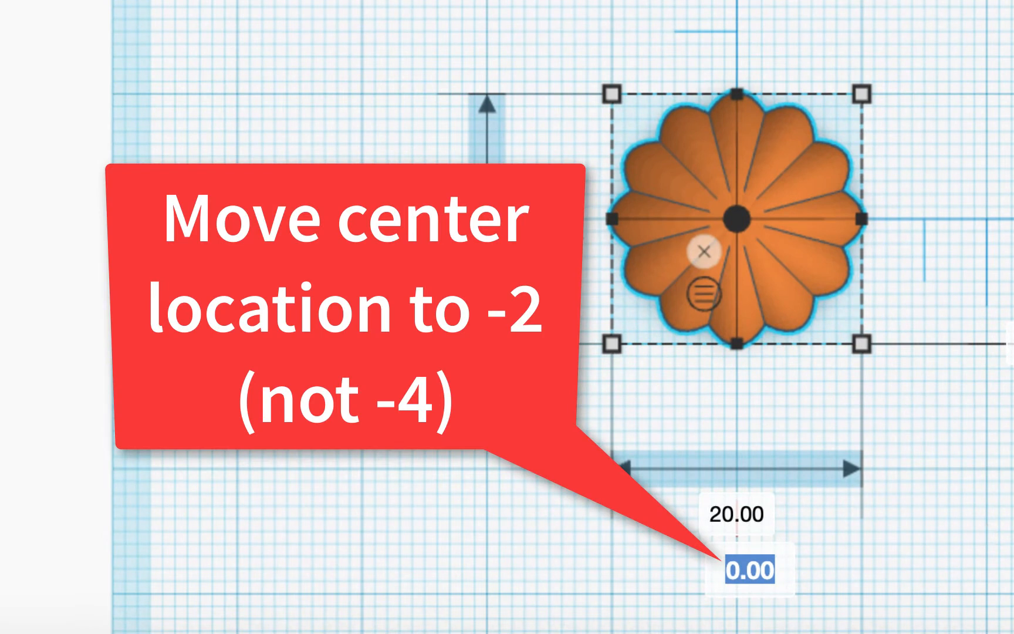
text(-4)
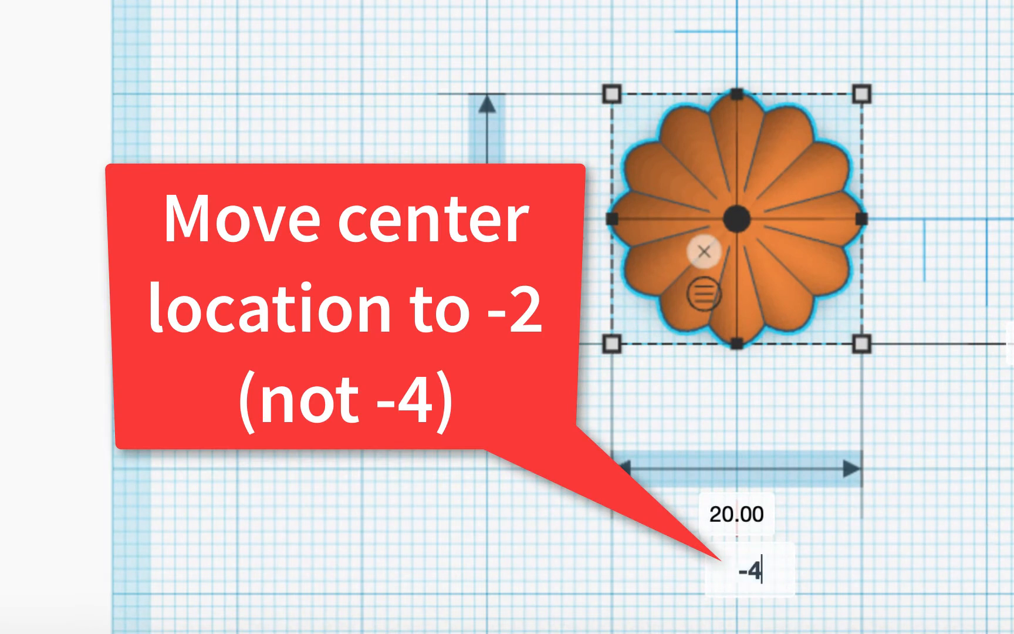
key(Return)
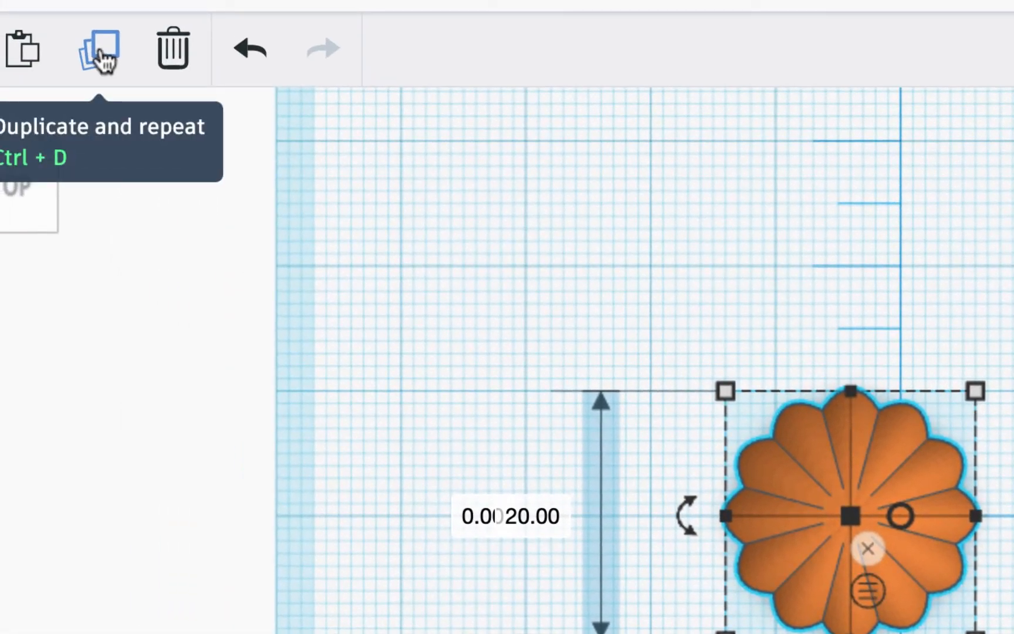
- Duplicate the sphere to X position 4, then remove the copy and reselect the original
click(103, 53)
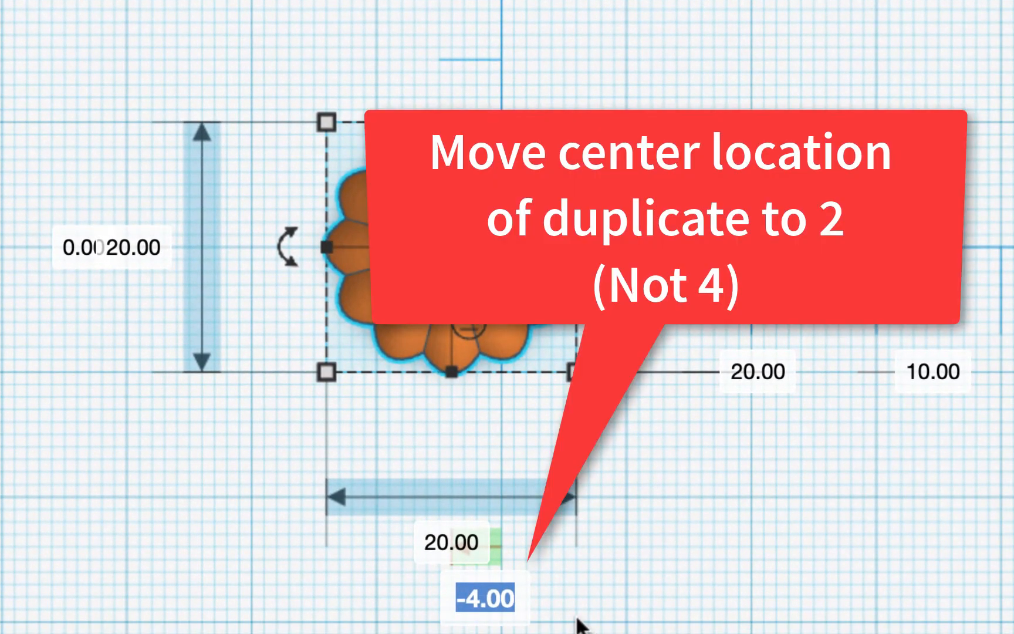
text(4)
key(Return)
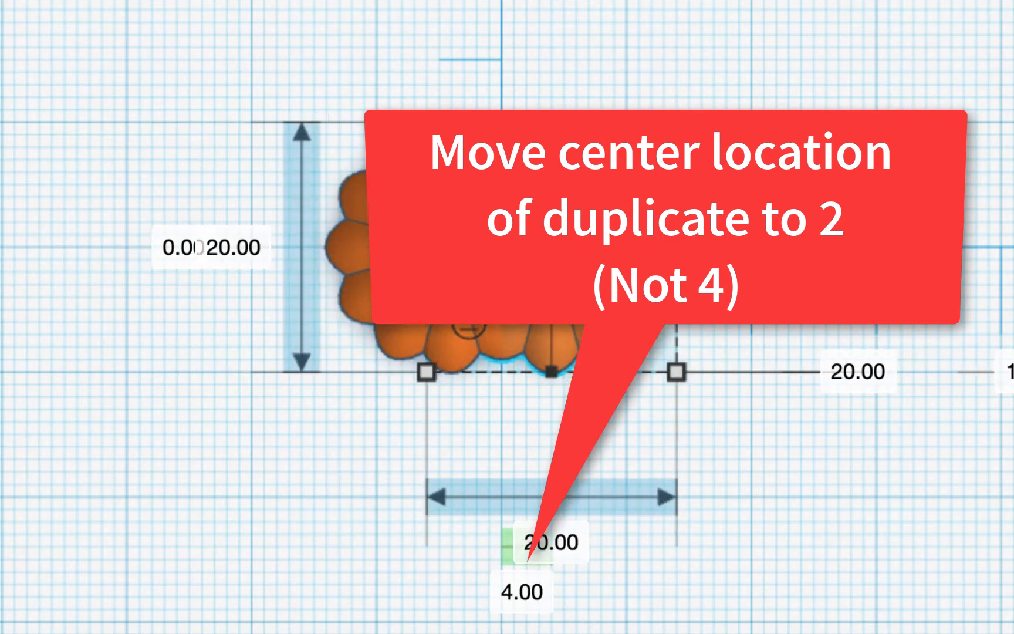
right_drag(584, 490, 582, 630)
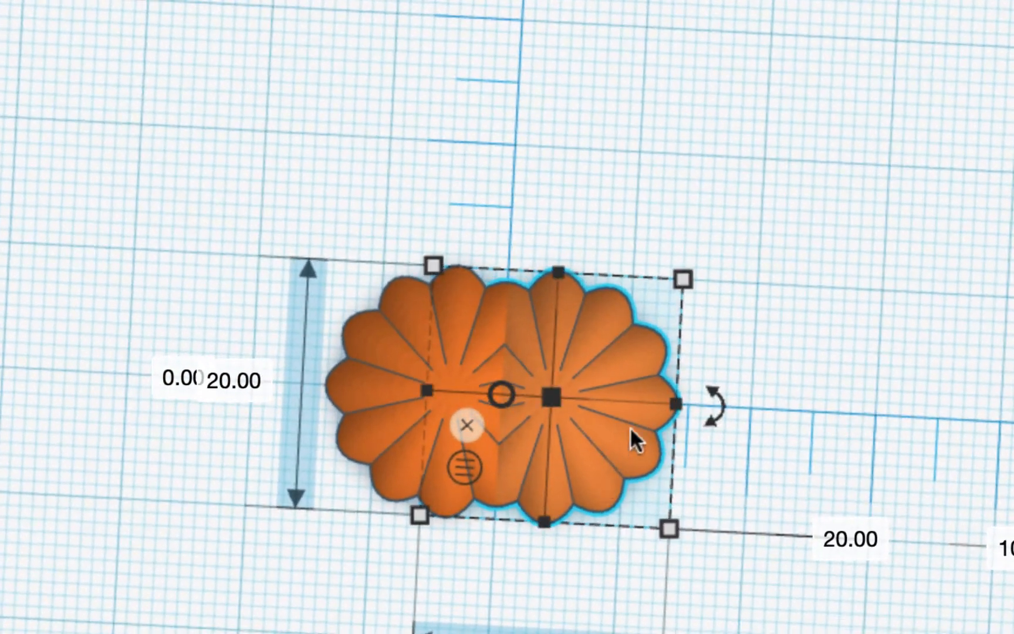
click(807, 288)
click(645, 342)
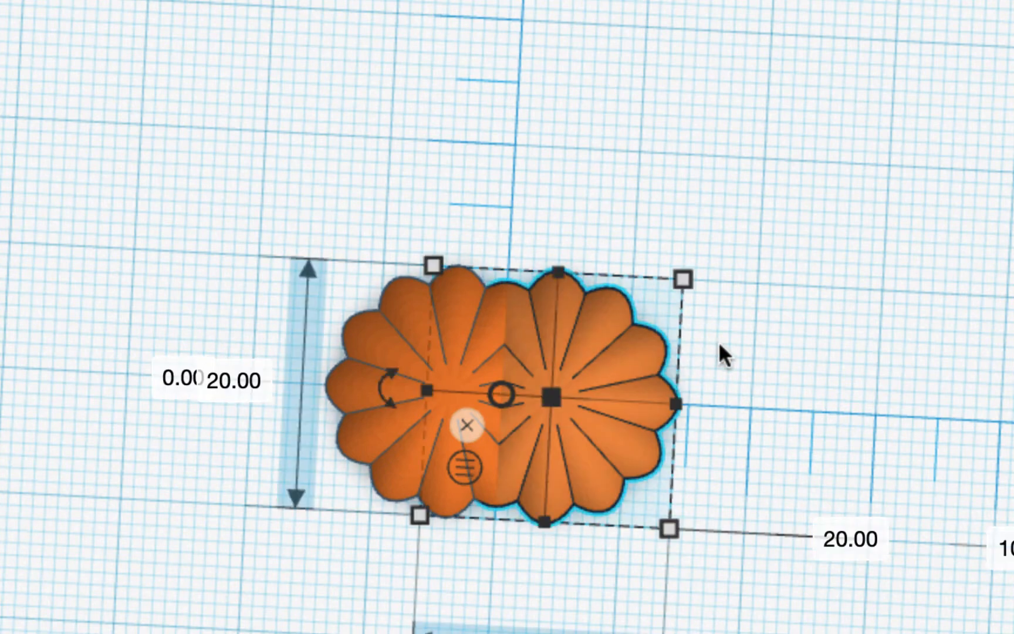
key(ctrl+z)
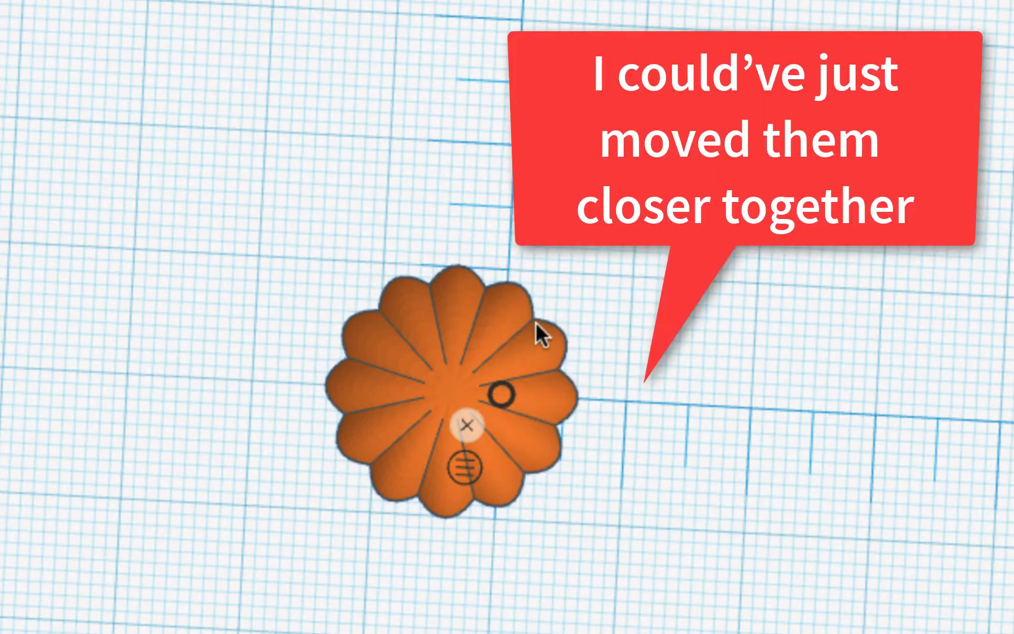
click(536, 321)
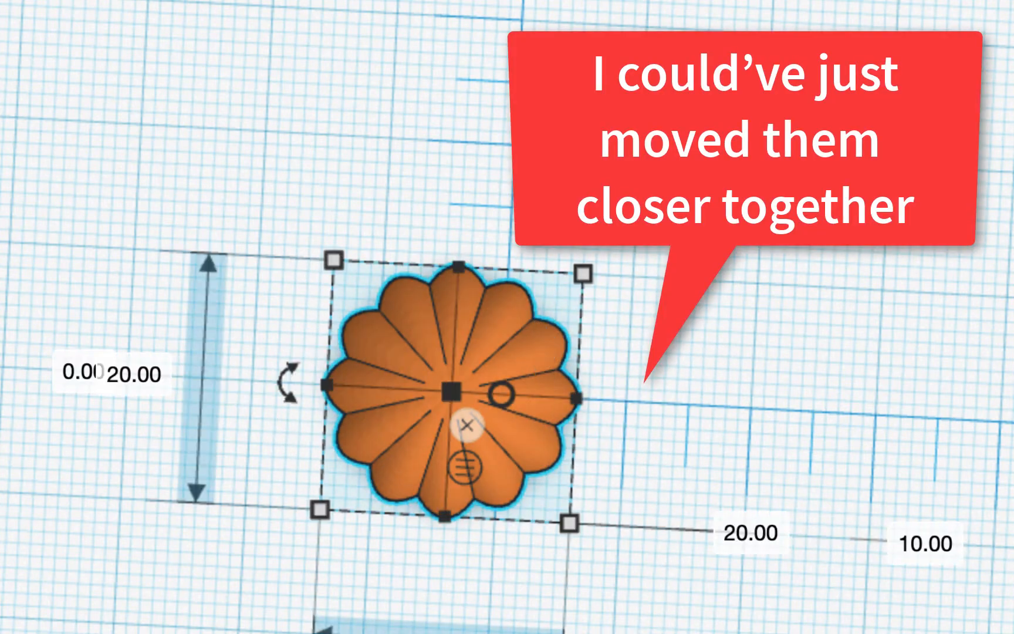
- Move the sphere to X -2 and place a duplicate at X 2, overlapping it
text(-2)
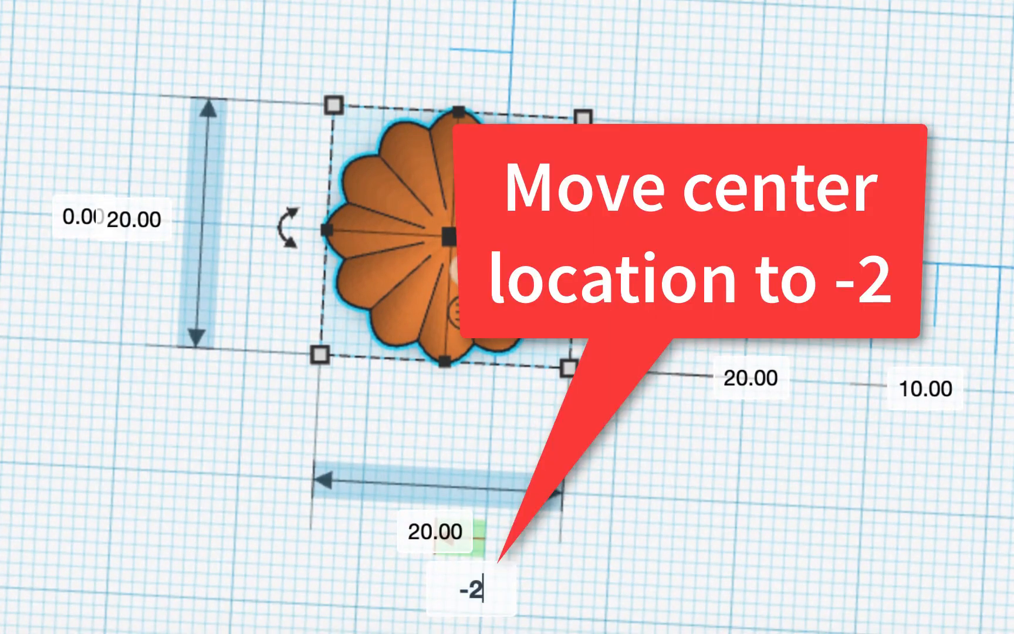
key(Return)
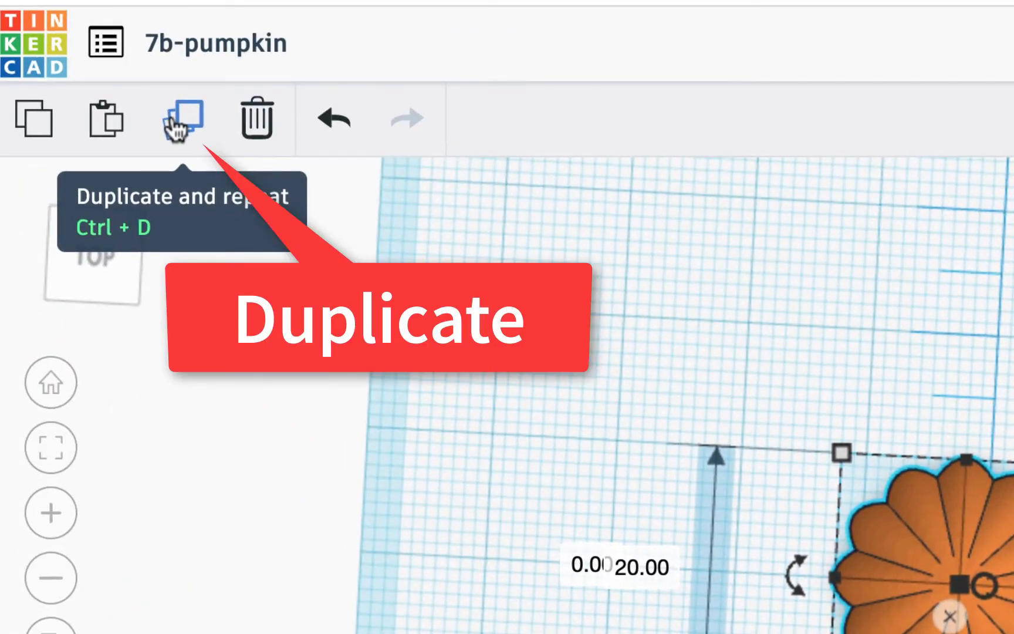
click(175, 123)
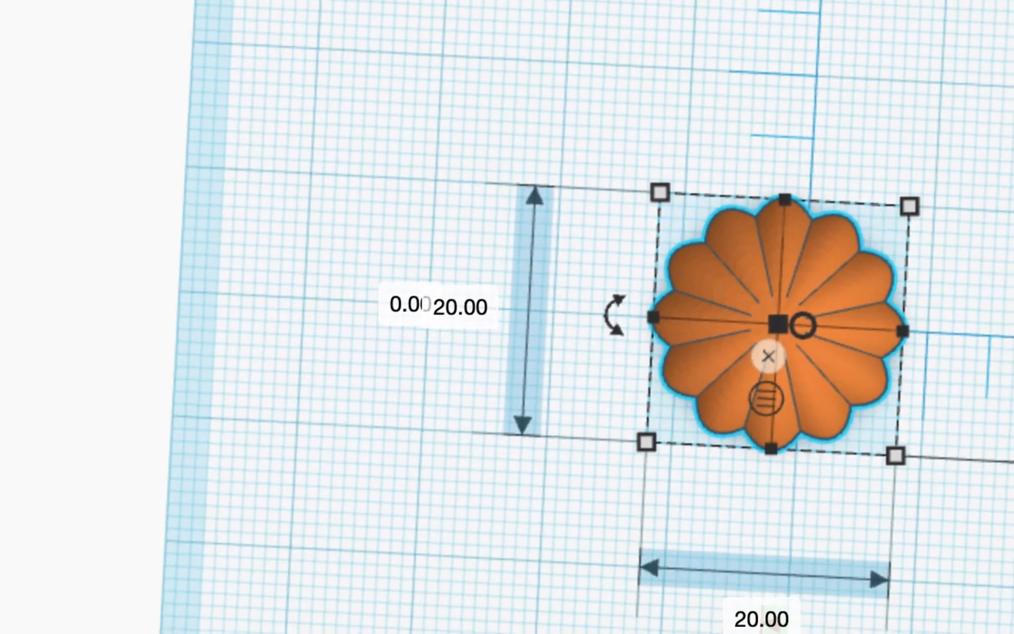
click(698, 552)
text(2)
key(Return)
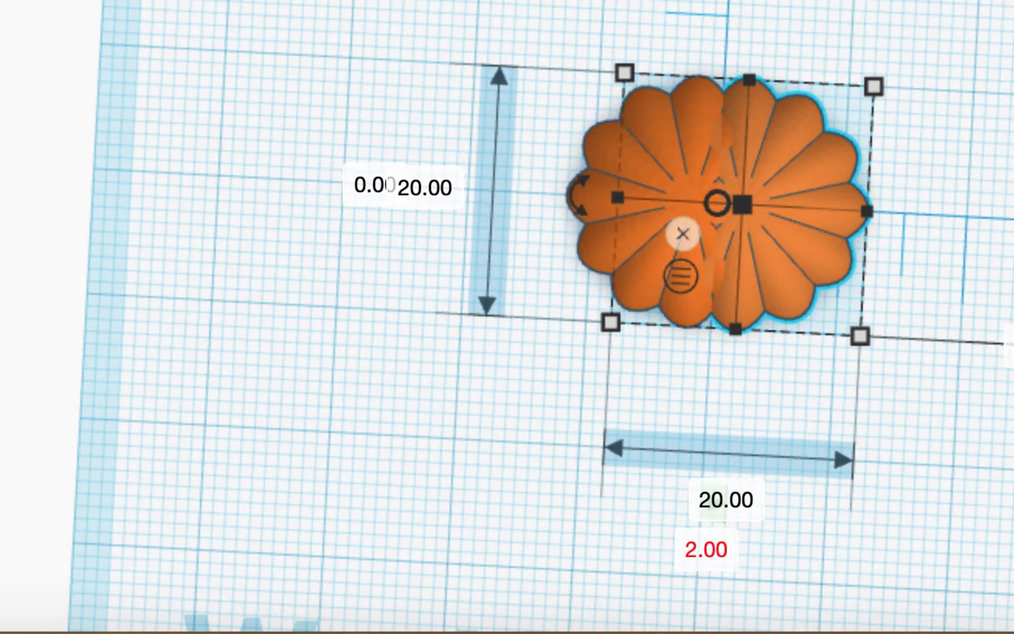
right_drag(833, 399, 761, 290)
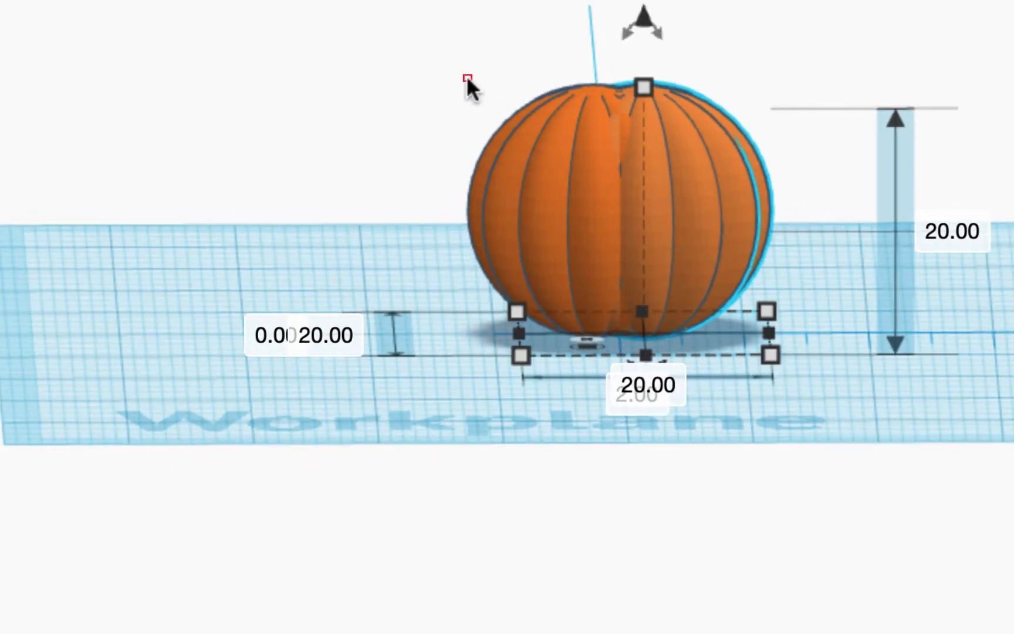
- Group both overlapping ribbed spheres and set the combined pumpkin's width to 26 mm
drag(468, 79, 785, 151)
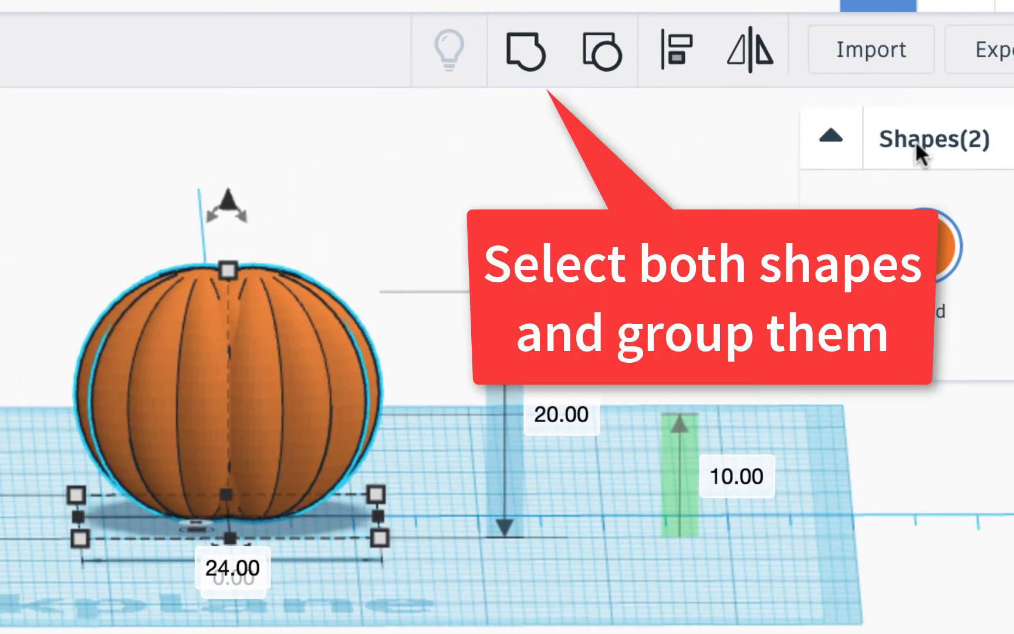
click(526, 47)
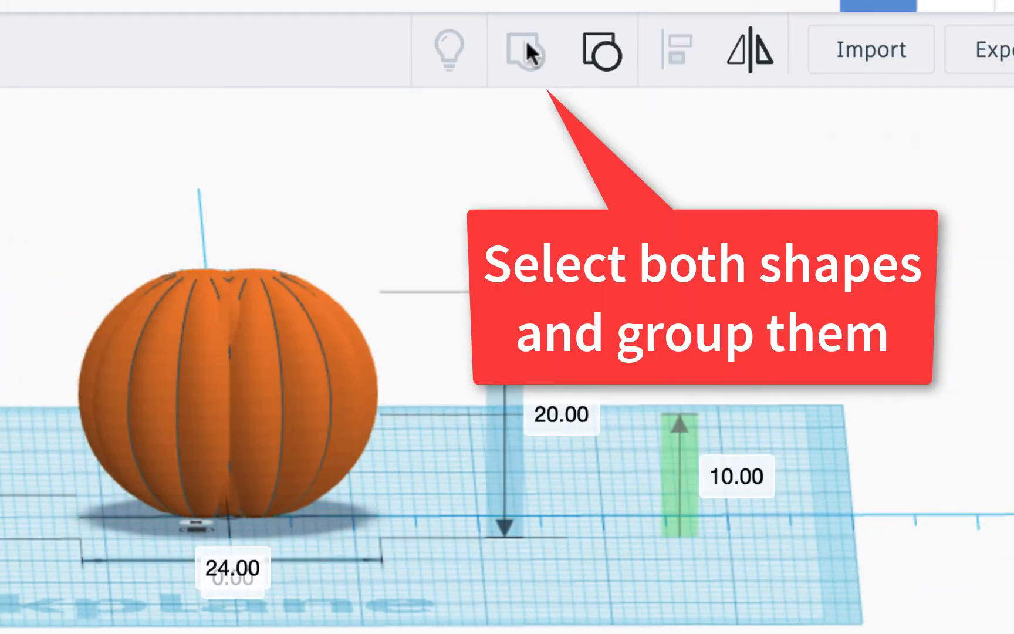
click(237, 566)
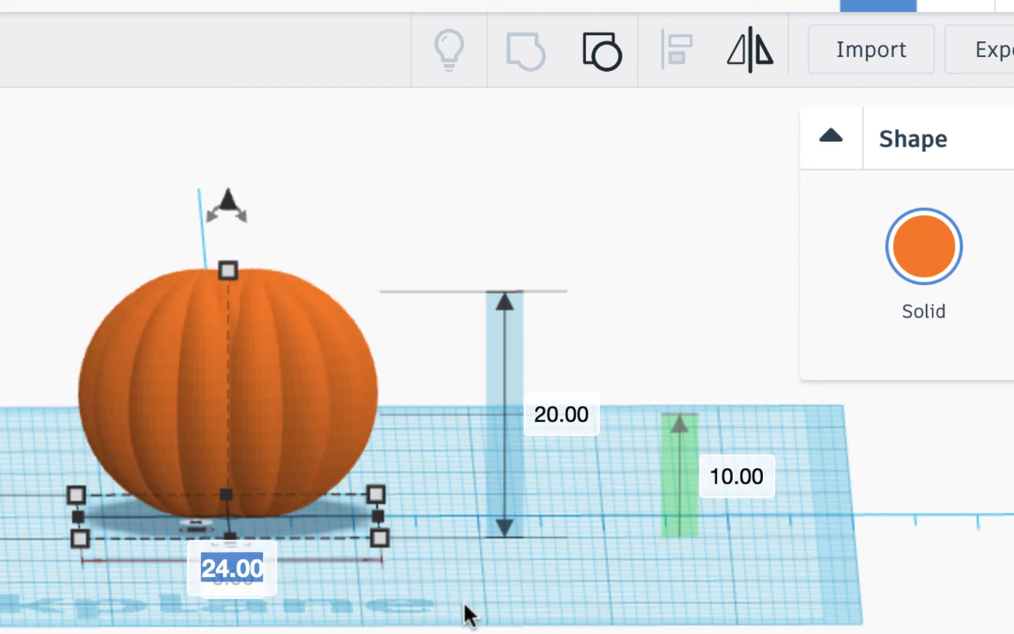
text(26)
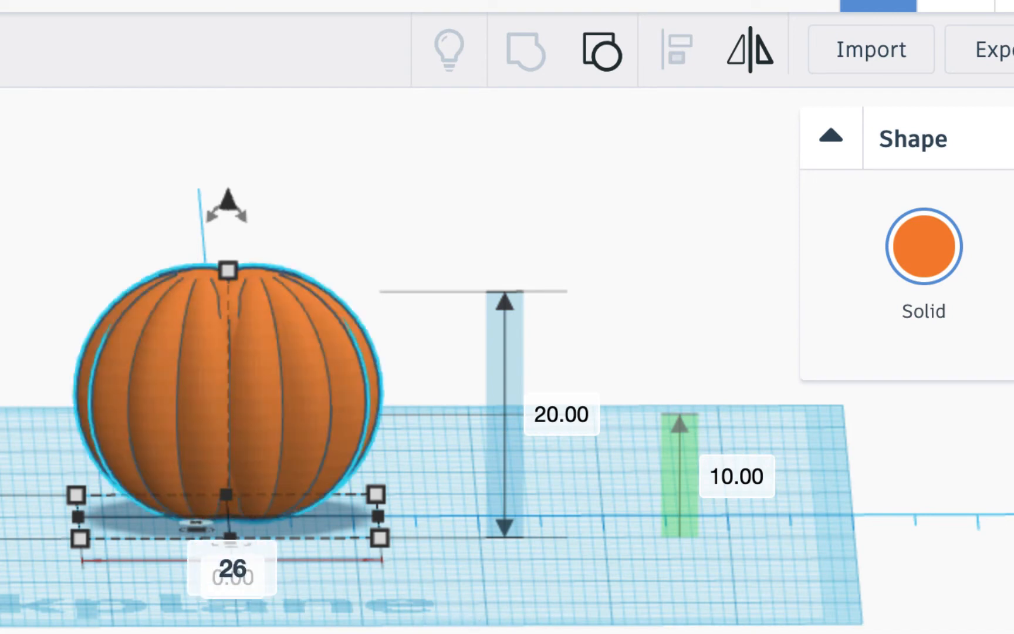
key(Return)
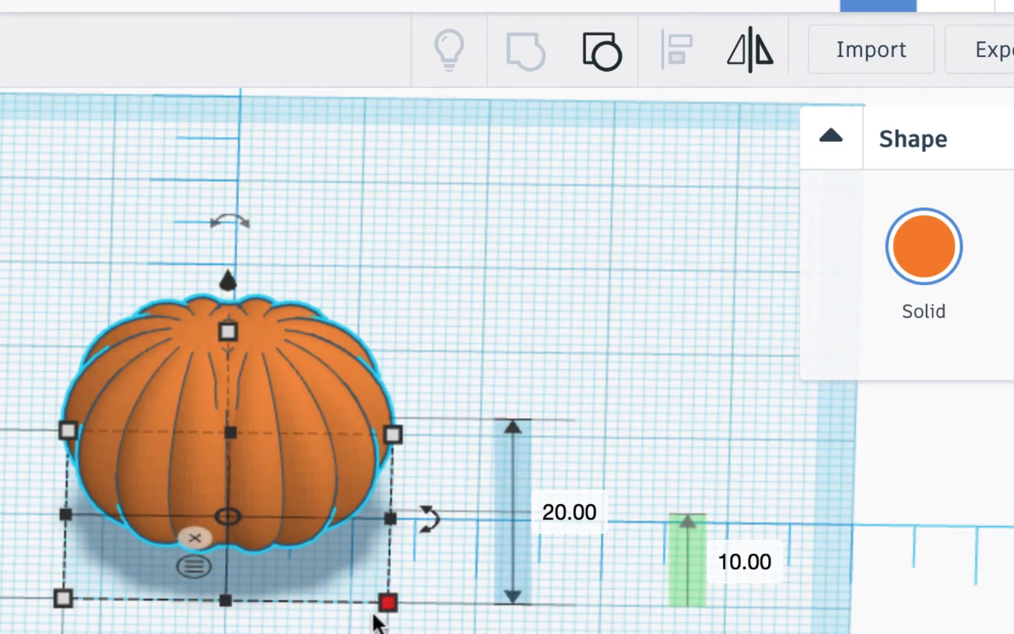
- Orbit to a low side view and scroll the Basic Shapes list down to Paraboloid
scroll(372, 617, up, 2)
right_drag(372, 617, 373, 502)
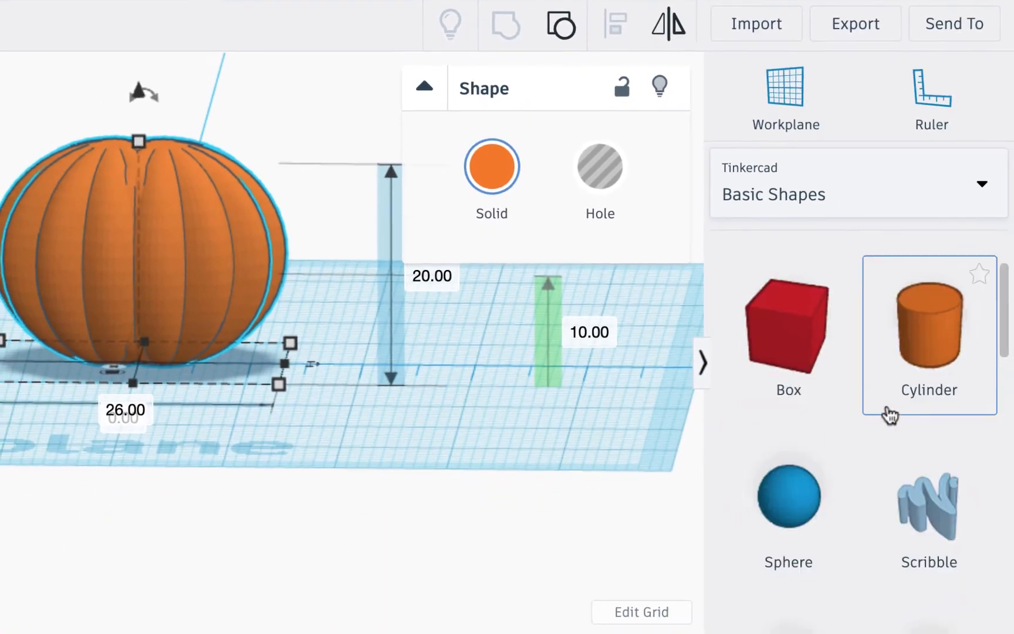
scroll(888, 415, down, 10)
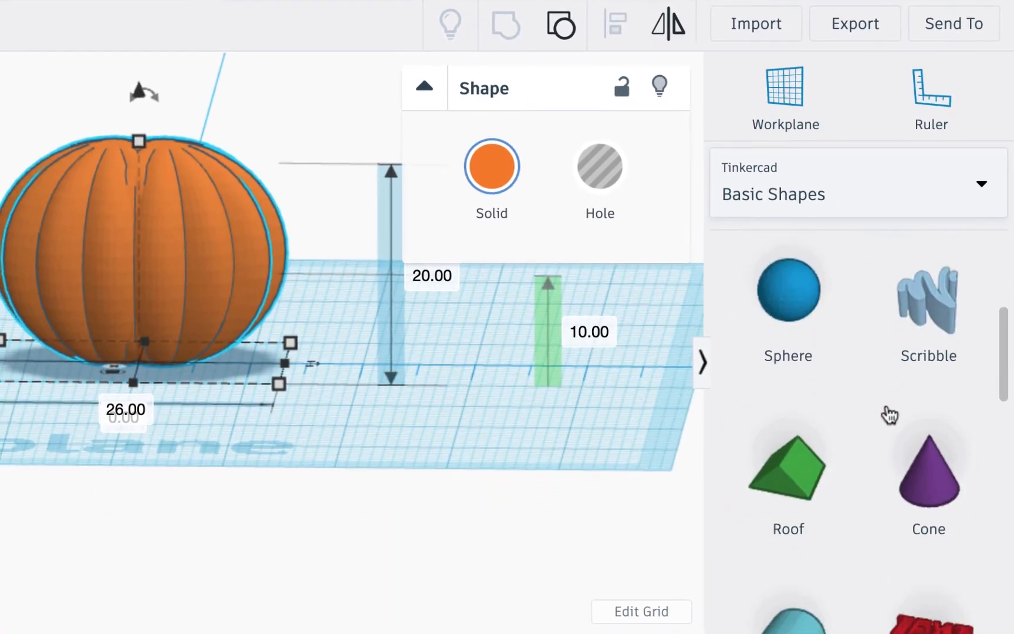
scroll(888, 415, down, 9)
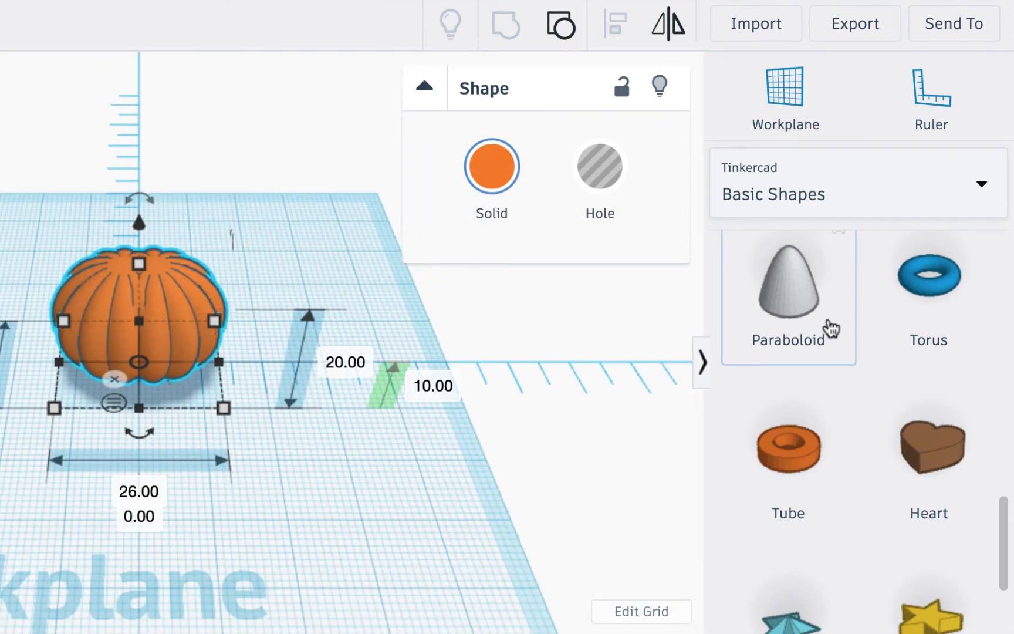
- Place a Paraboloid on the workplane and colour it dark green
drag(806, 302, 324, 341)
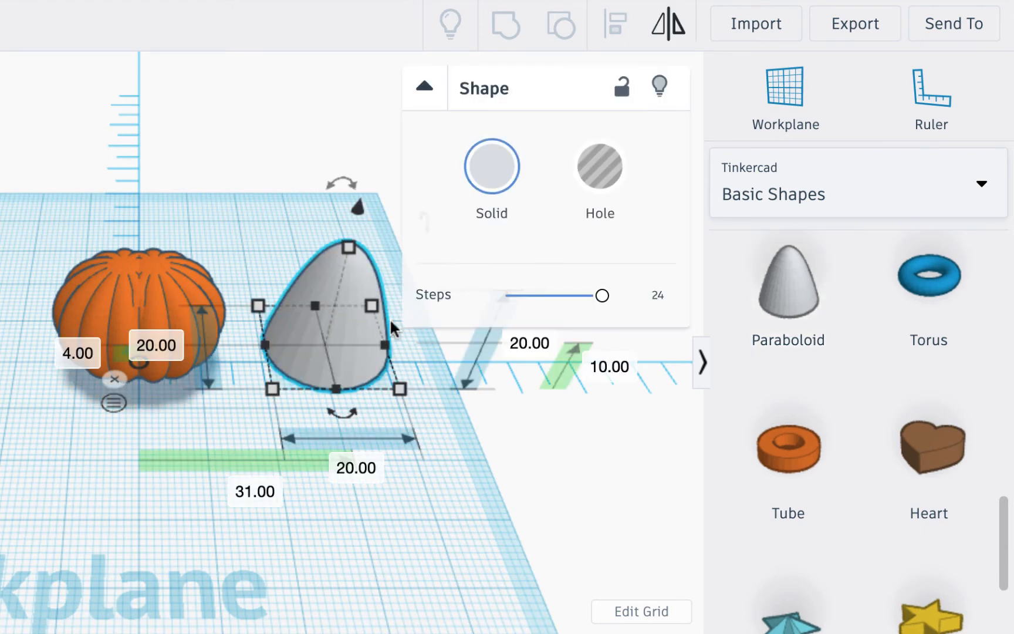
click(491, 167)
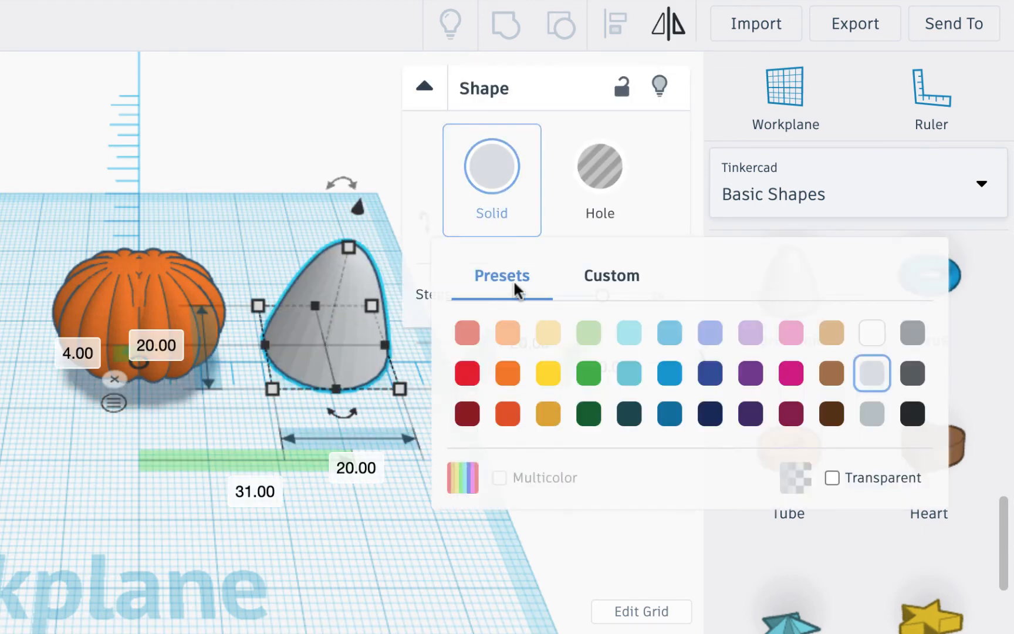
click(589, 381)
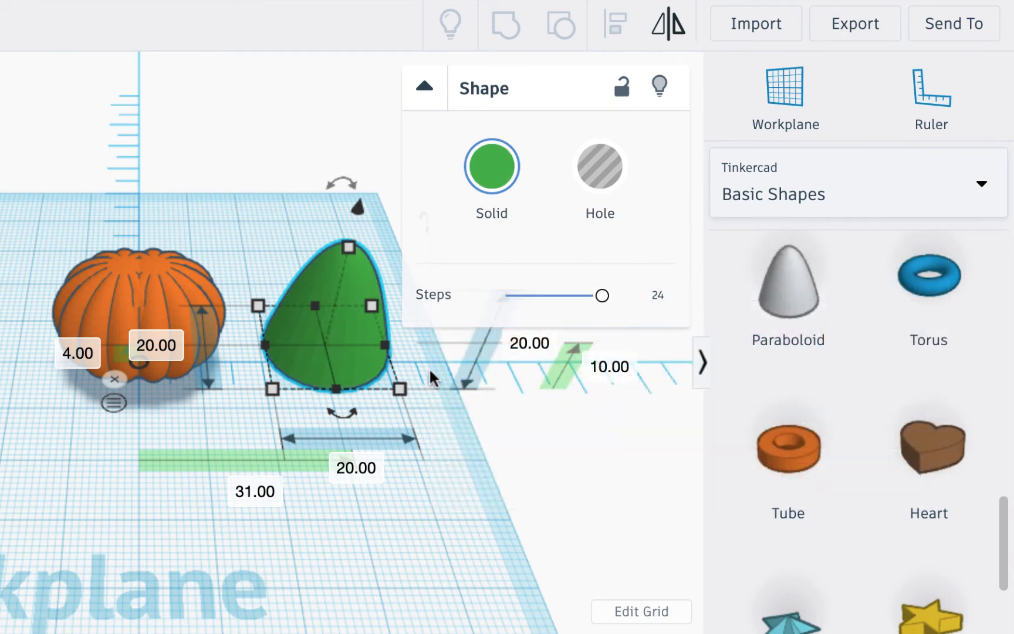
right_drag(414, 368, 385, 294)
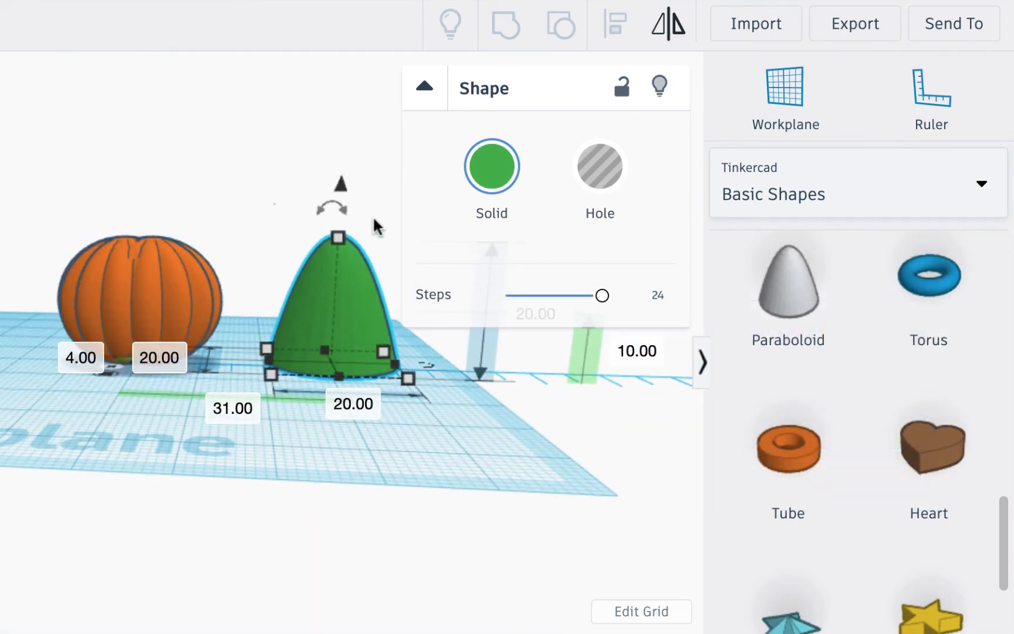
- Increase the paraboloid's height to 24 mm and check it from the front
click(424, 91)
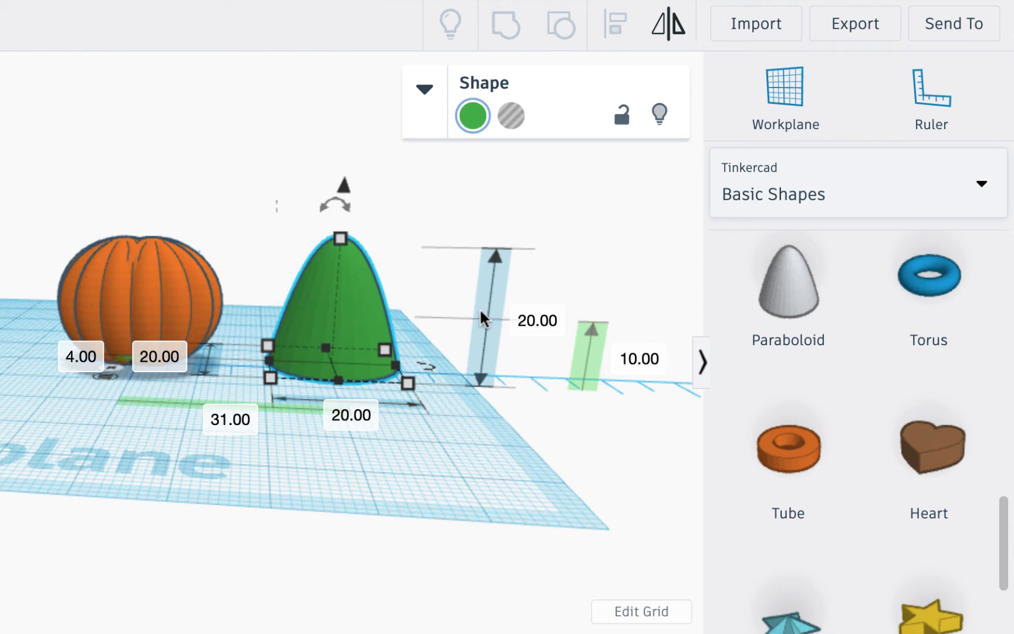
click(540, 322)
text(24)
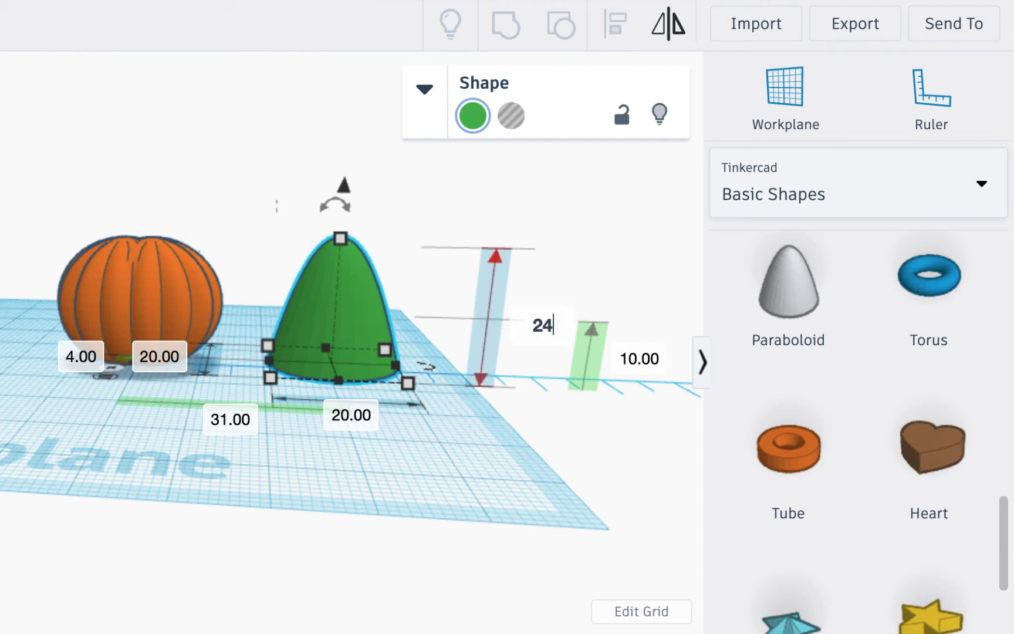
key(Return)
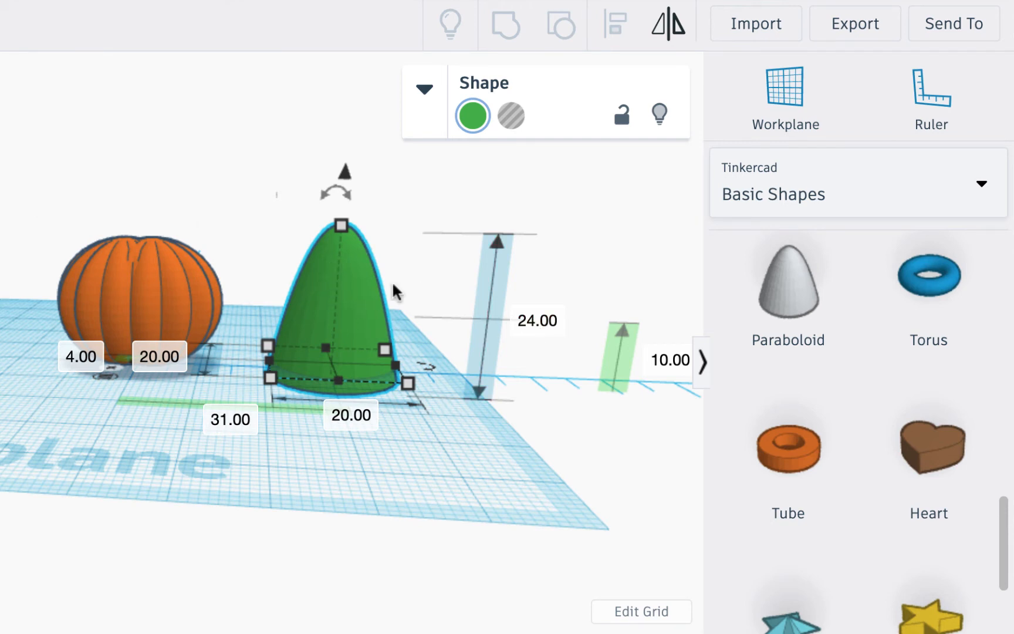
click(0, 126)
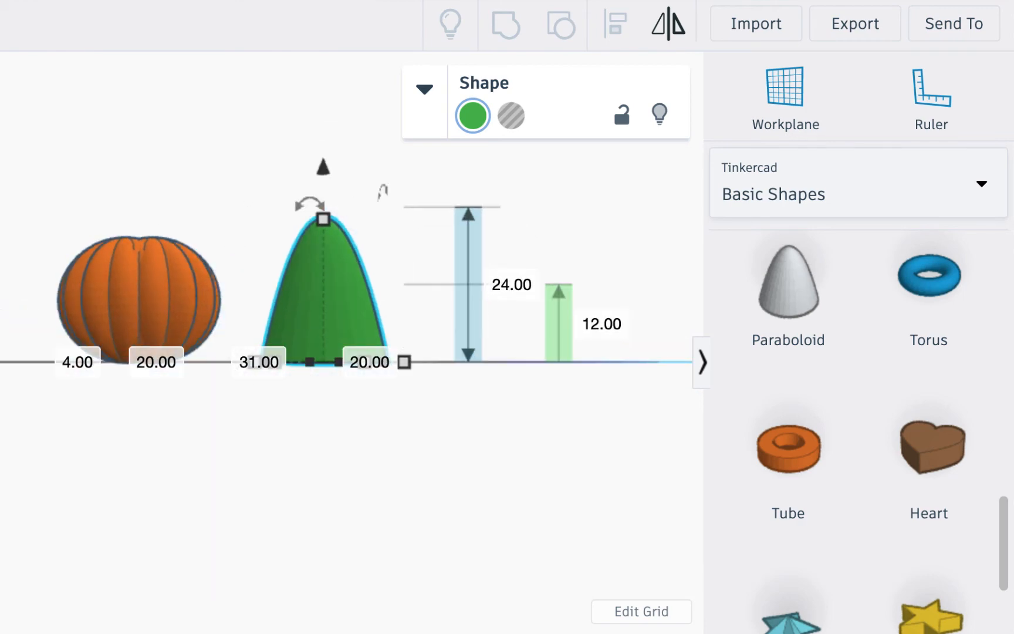
click(0, 193)
scroll(210, 537, up, 5)
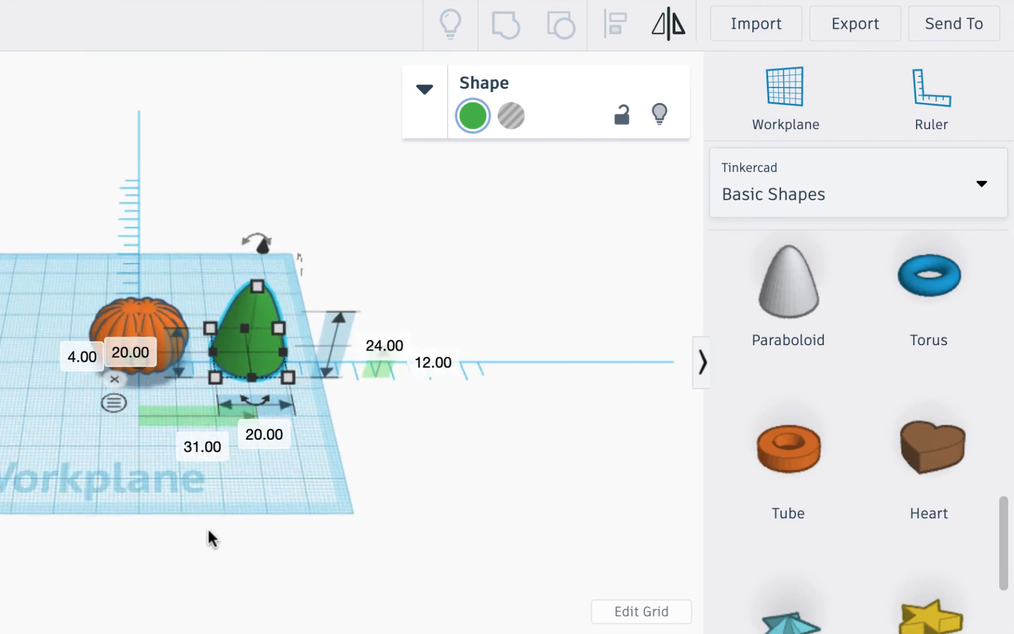
scroll(838, 440, down, 1)
scroll(821, 470, up, 15)
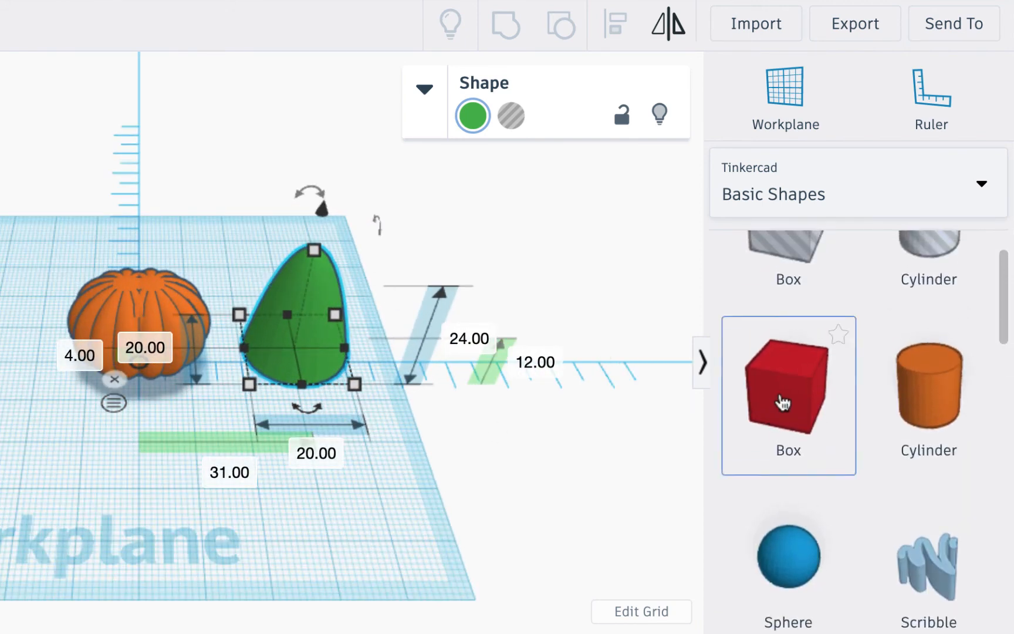
- Add a red 20 mm box and switch to an orthographic front view
drag(789, 388, 305, 466)
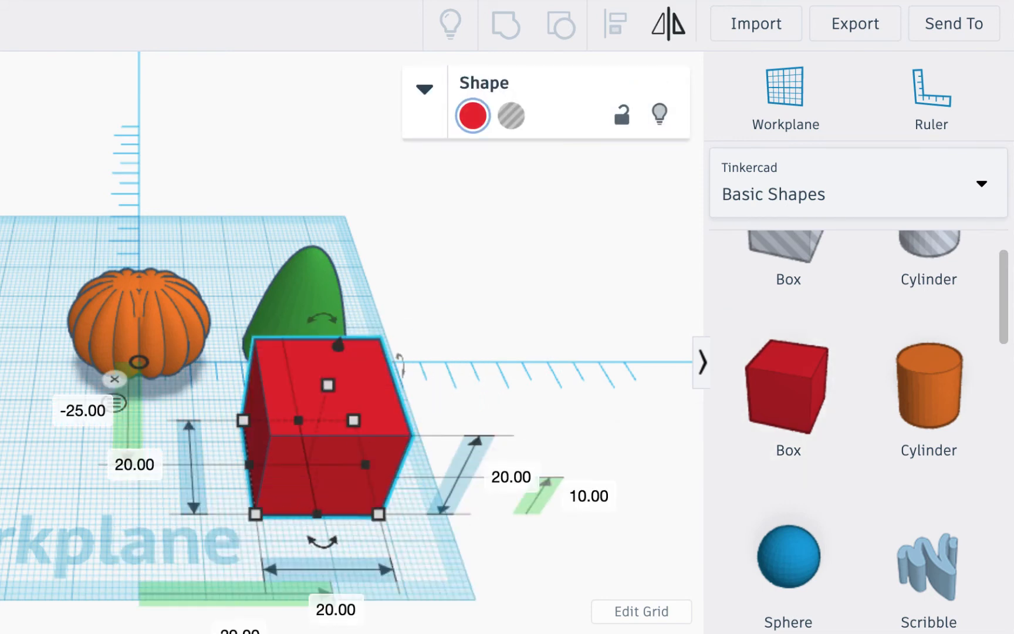
right_drag(352, 505, 347, 411)
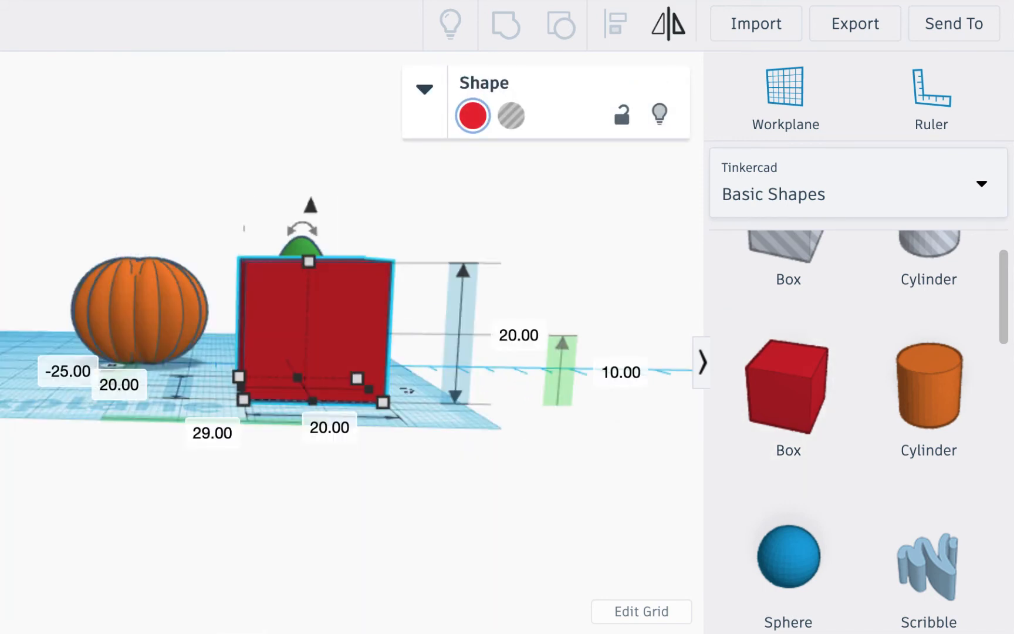
click(85, 420)
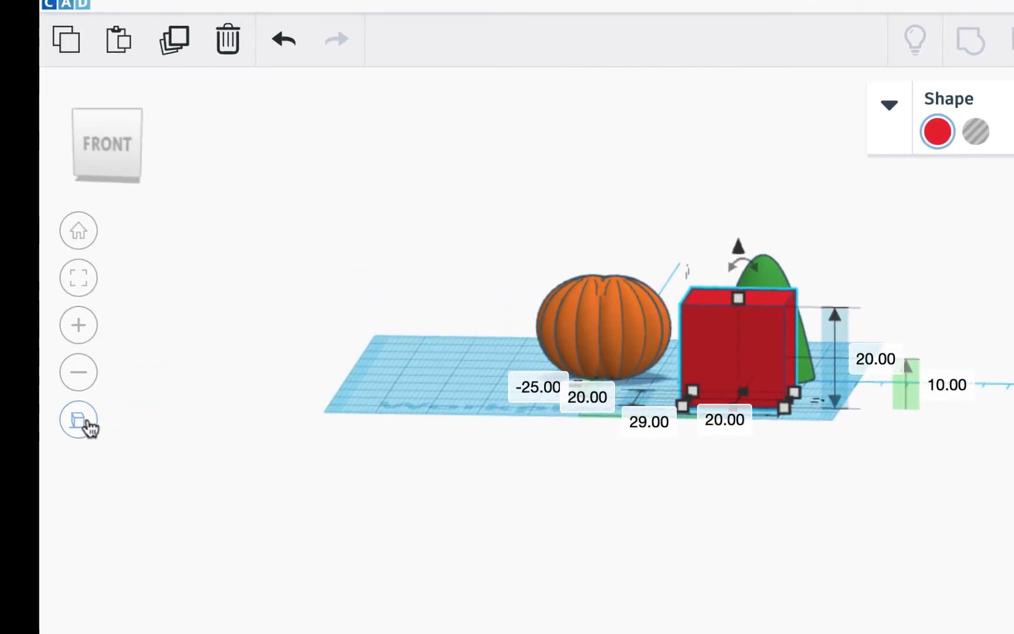
click(87, 421)
click(87, 422)
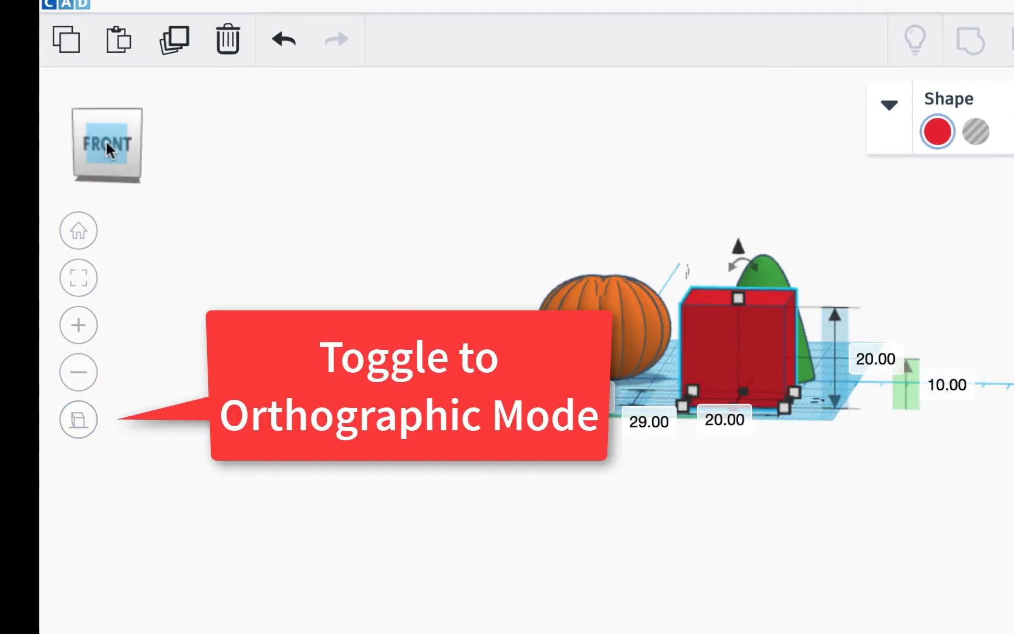
click(106, 143)
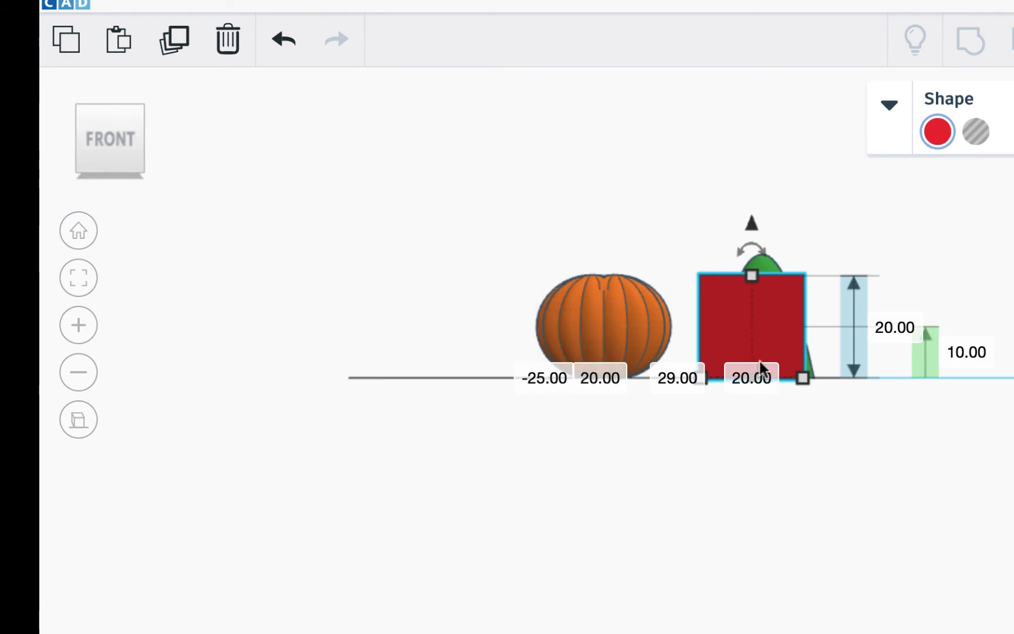
scroll(764, 363, up, 4)
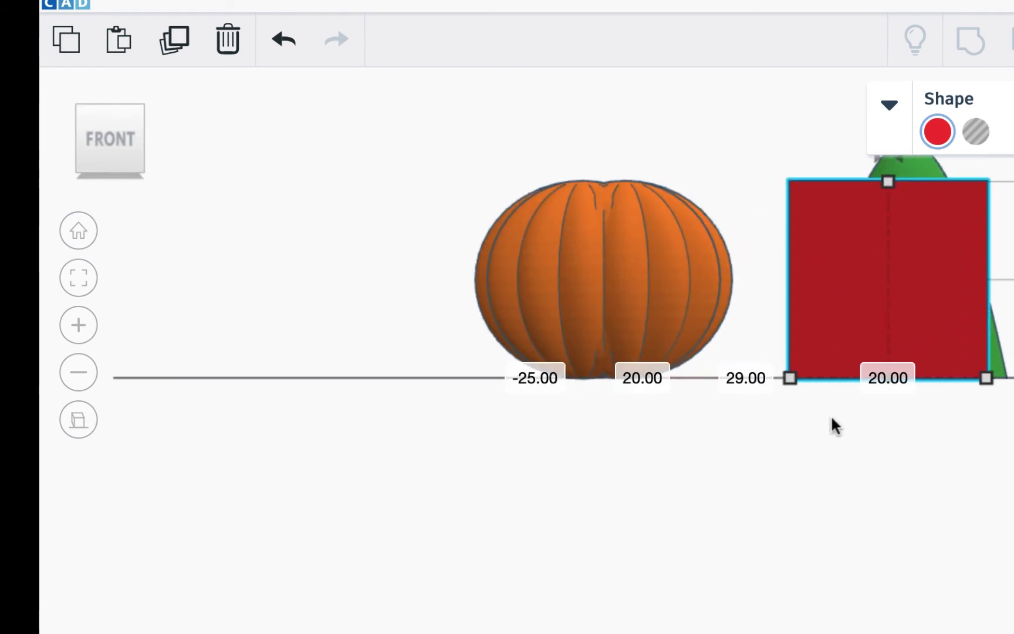
middle_drag(875, 427, 448, 543)
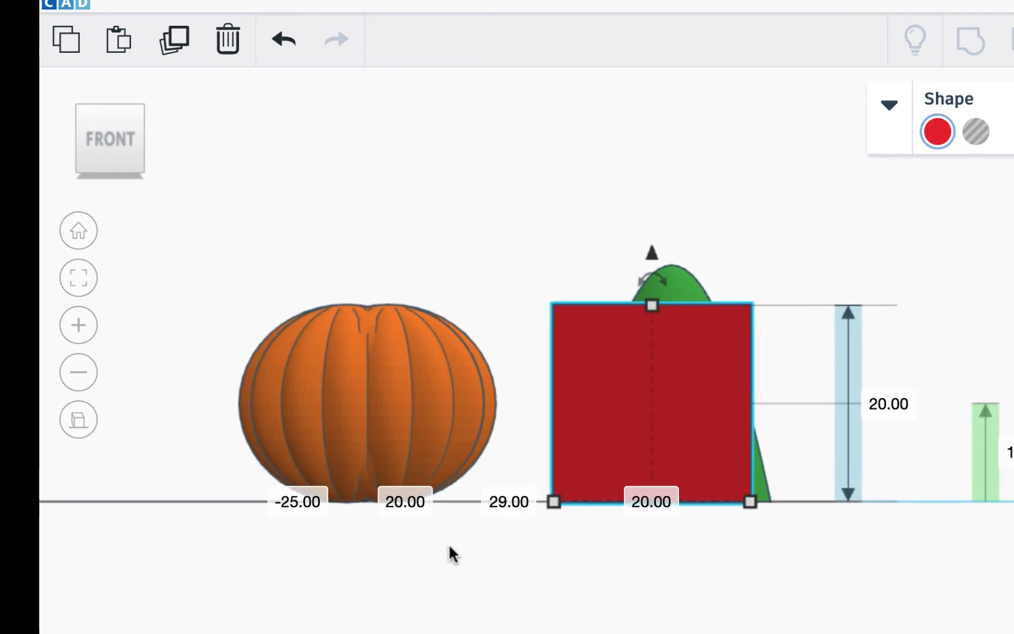
- Lift the box over the paraboloid's tip and centre it side-to-side and front-to-back
drag(652, 254, 713, 91)
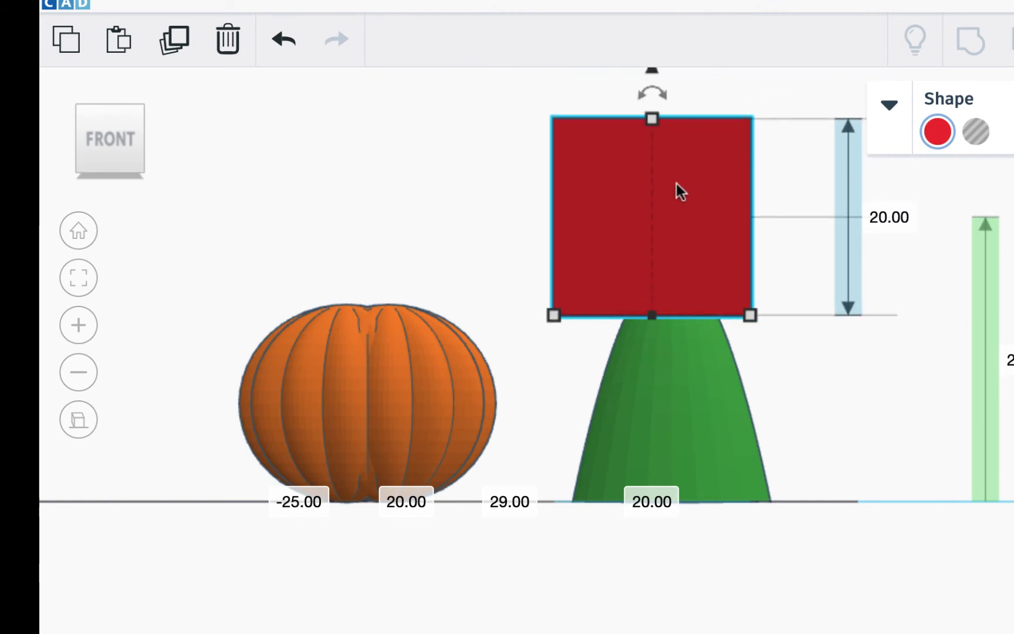
drag(677, 185, 700, 188)
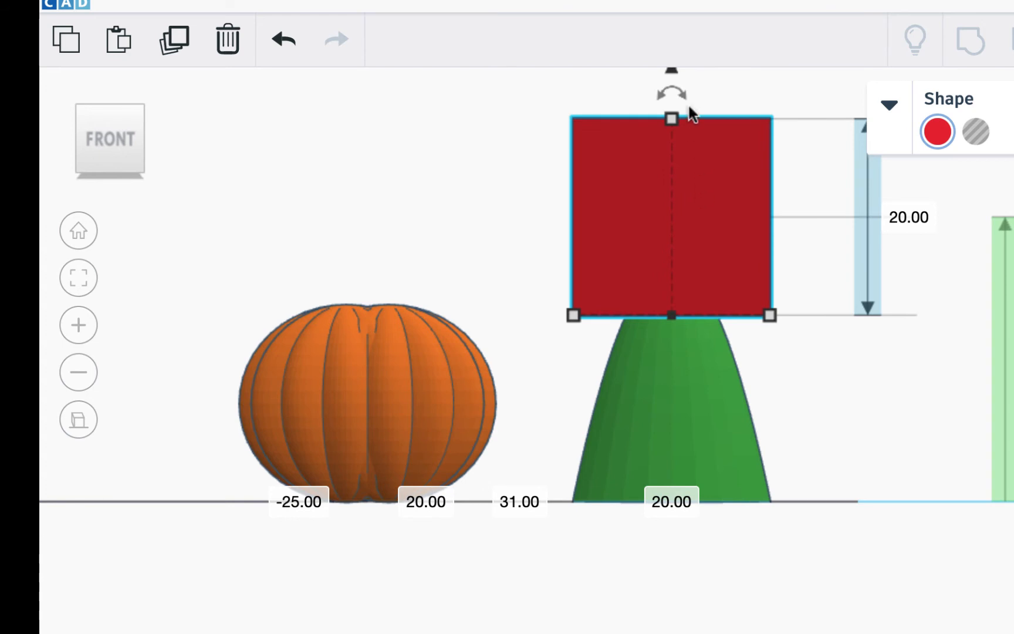
scroll(716, 302, down, 1)
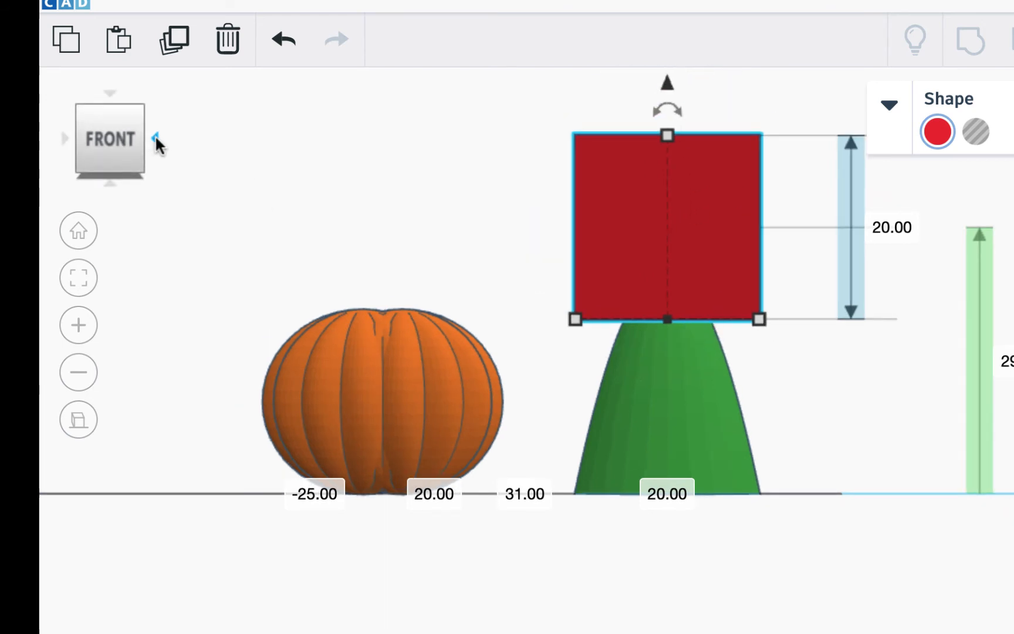
click(156, 139)
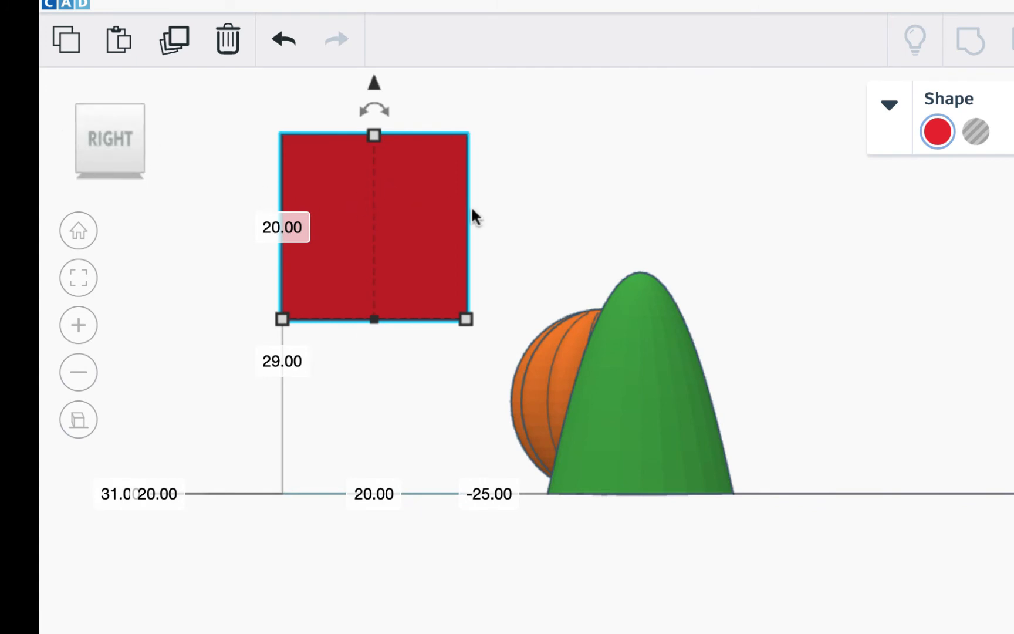
drag(434, 206, 694, 219)
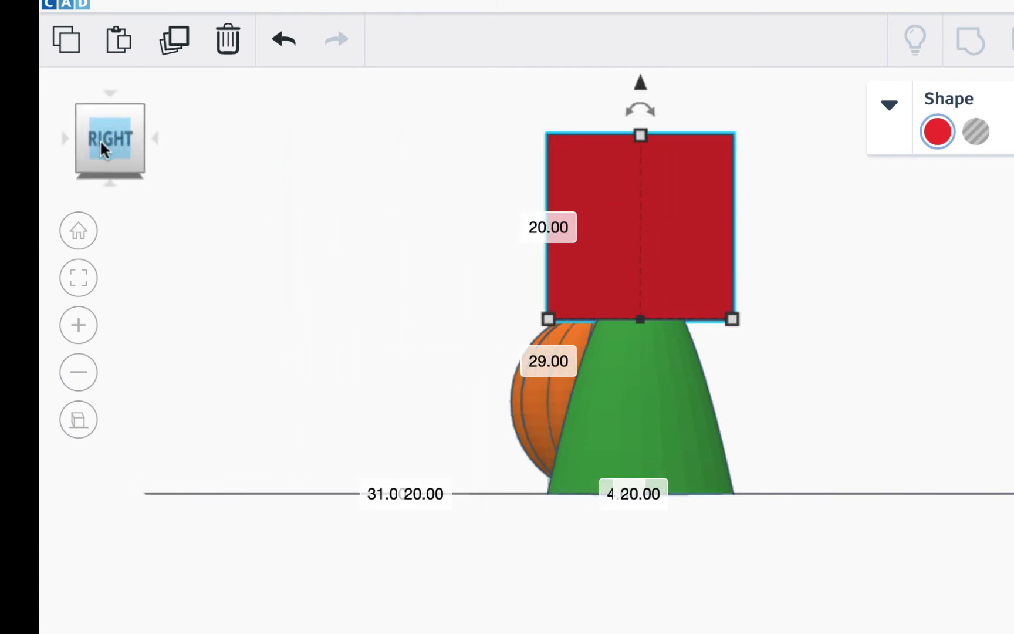
click(64, 138)
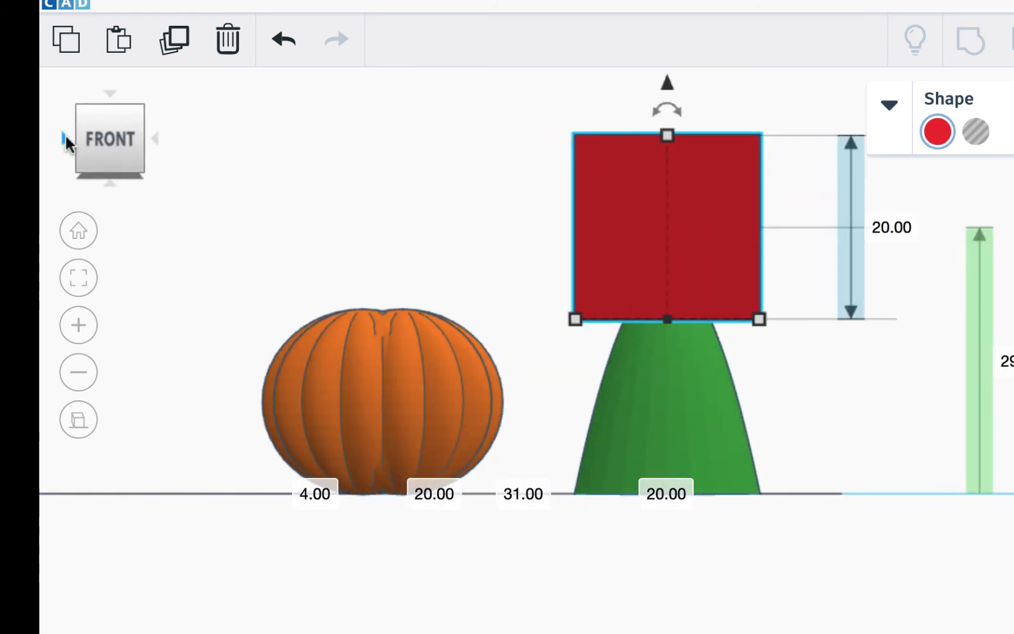
click(65, 138)
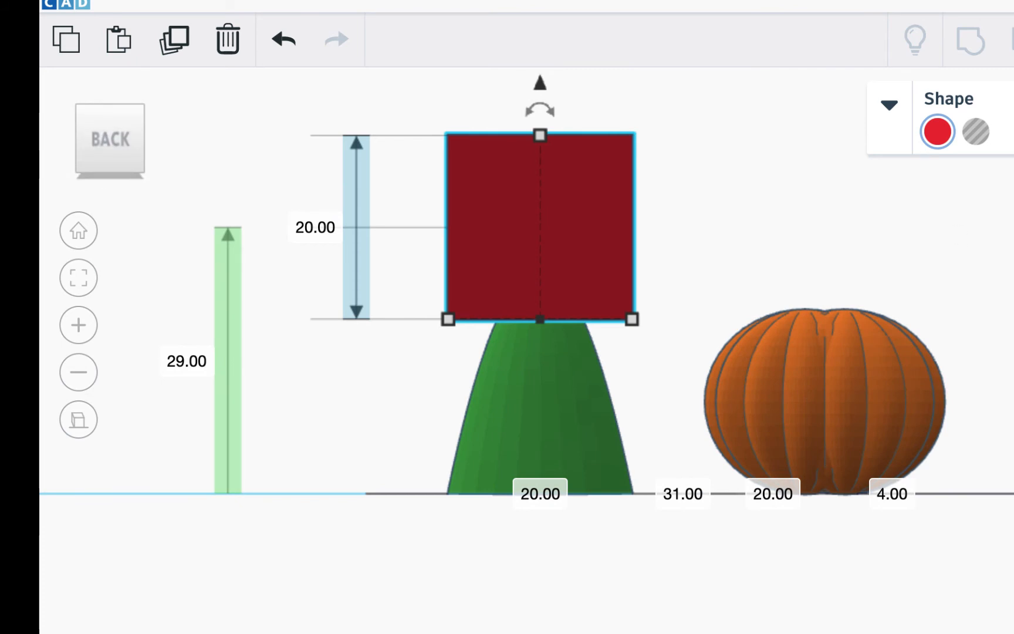
- Make the box a hole and group it with the paraboloid to flatten the tip
click(156, 139)
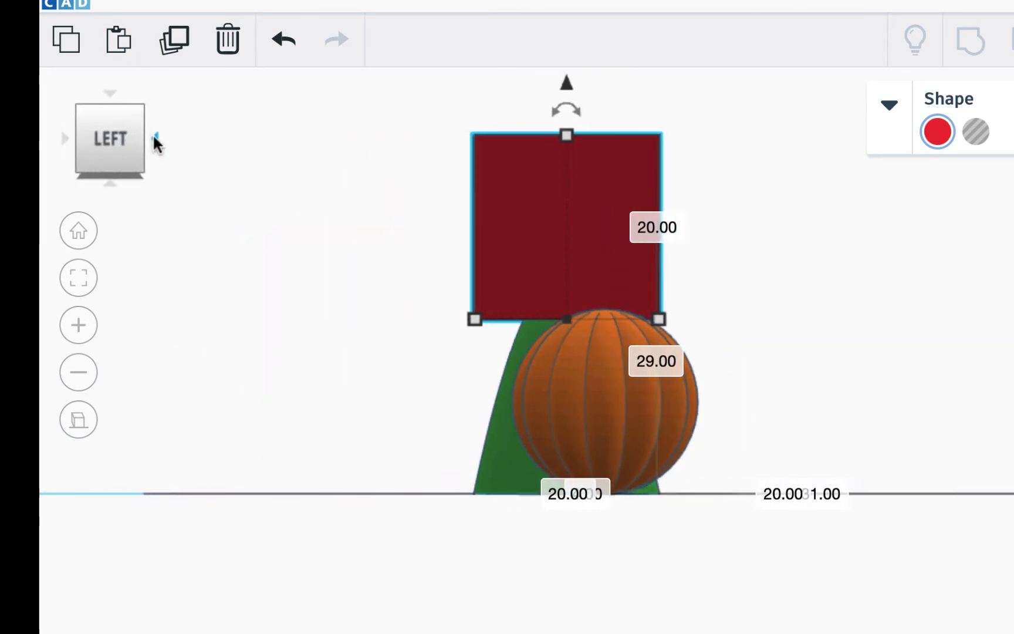
click(156, 139)
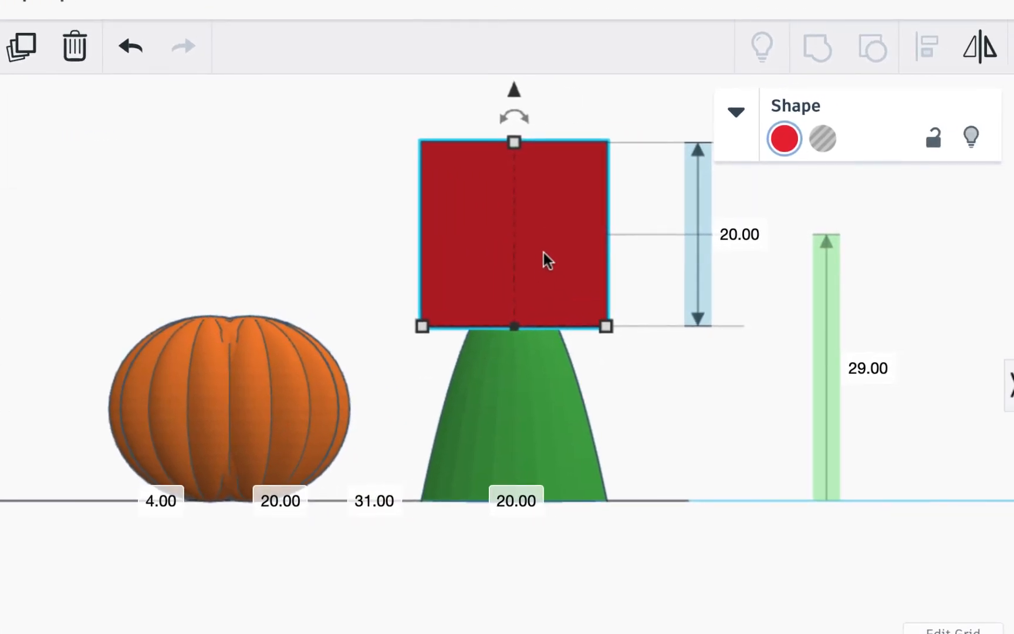
click(971, 133)
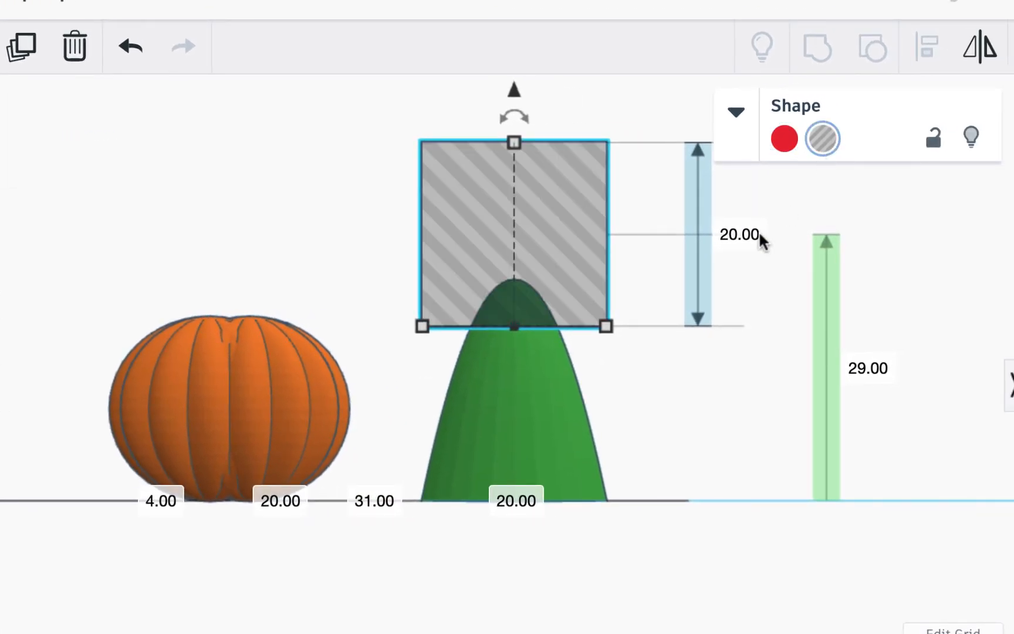
shift+click(539, 384)
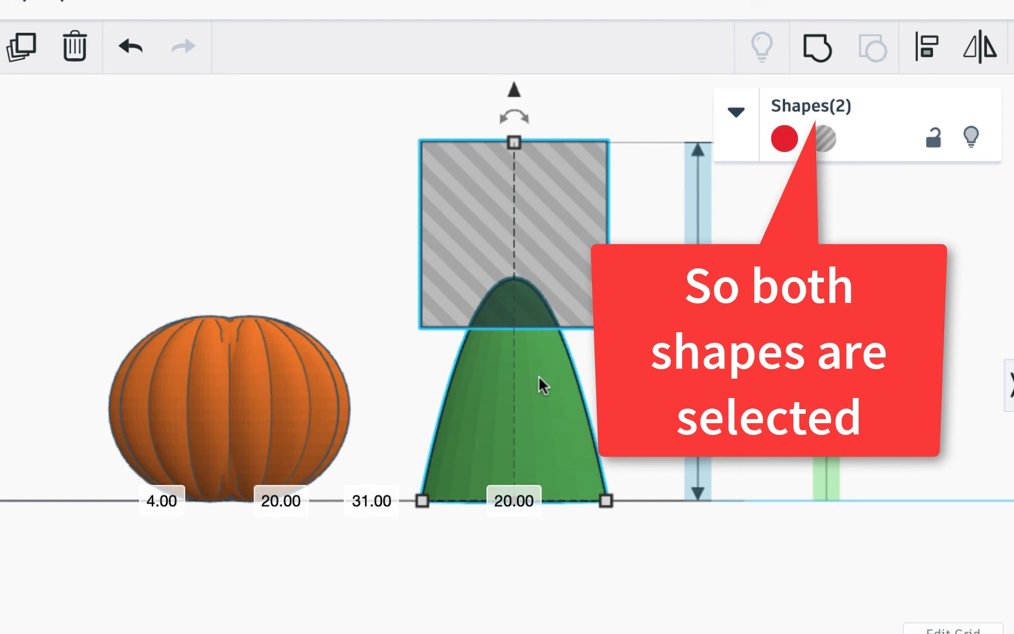
click(817, 49)
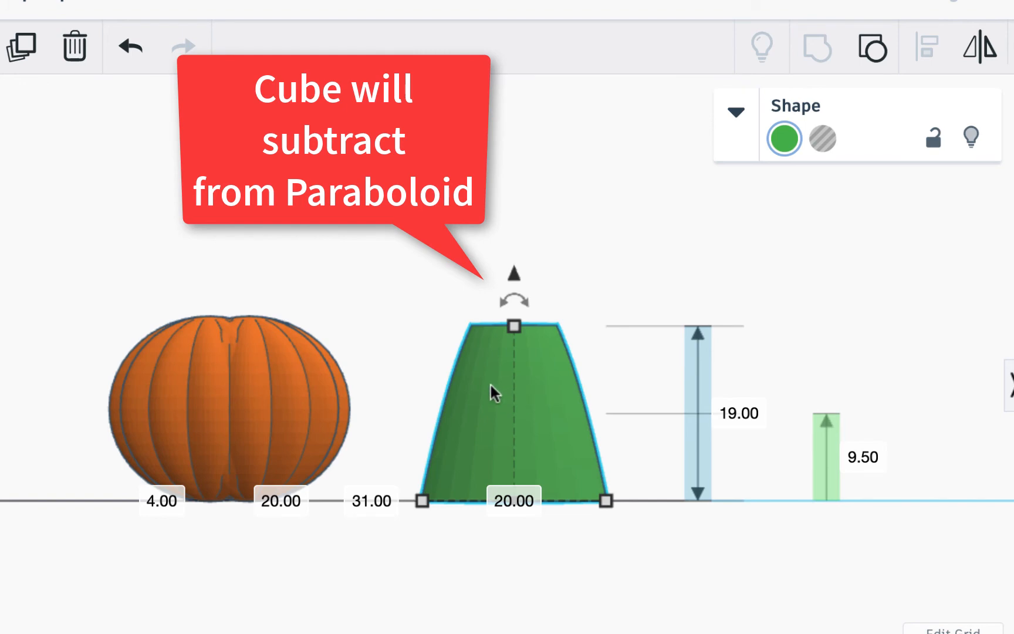
right_drag(492, 392, 496, 473)
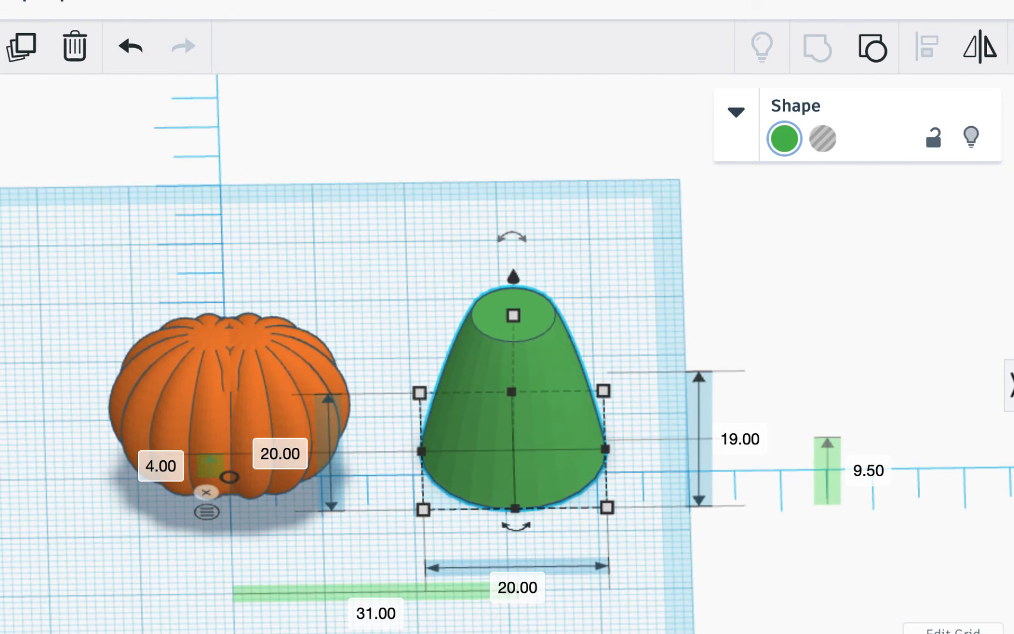
- Lift the trimmed green stem onto the centre of the pumpkin and view it at an angle
click(1, 145)
drag(515, 275, 516, 101)
drag(546, 243, 271, 212)
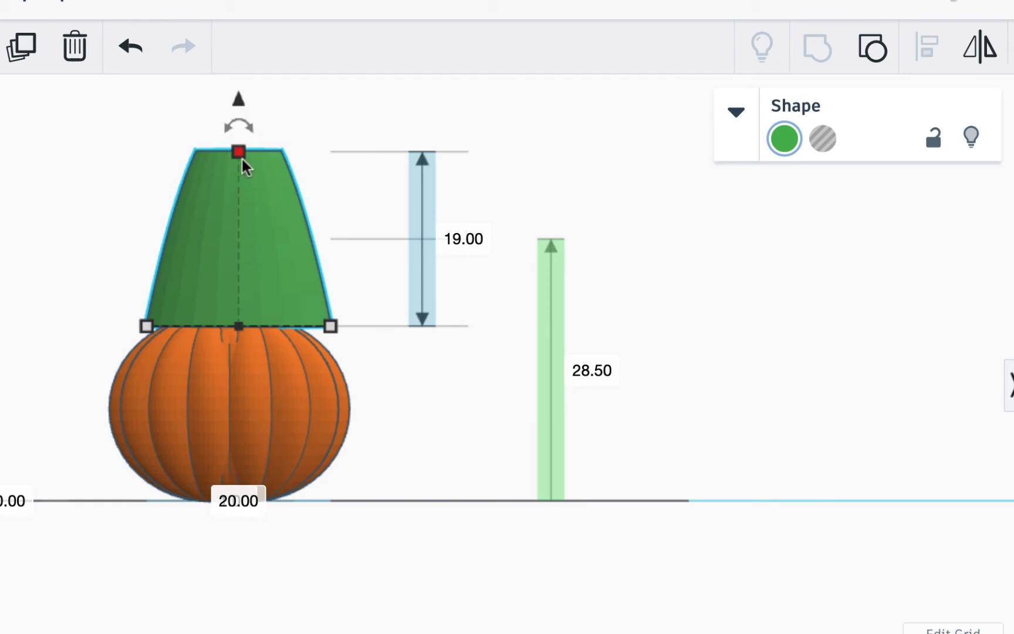
drag(239, 154, 239, 154)
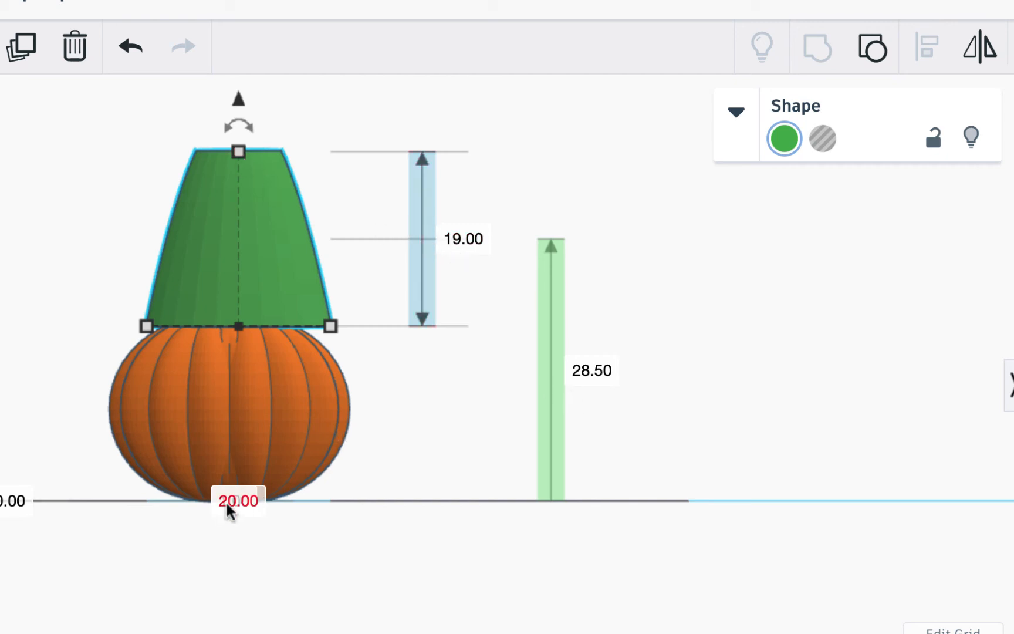
click(189, 545)
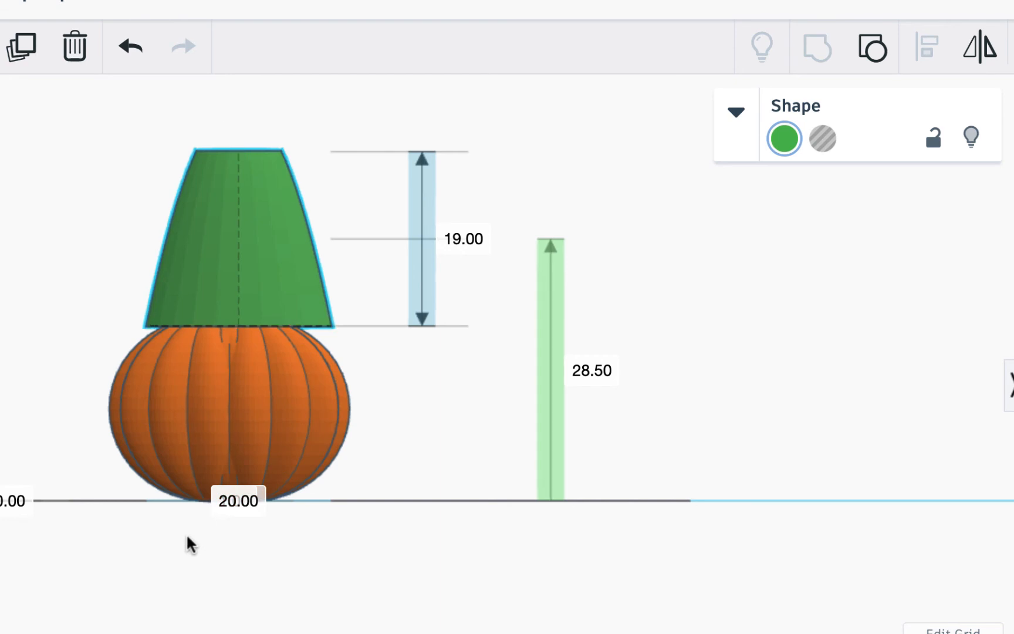
right_drag(189, 545, 222, 570)
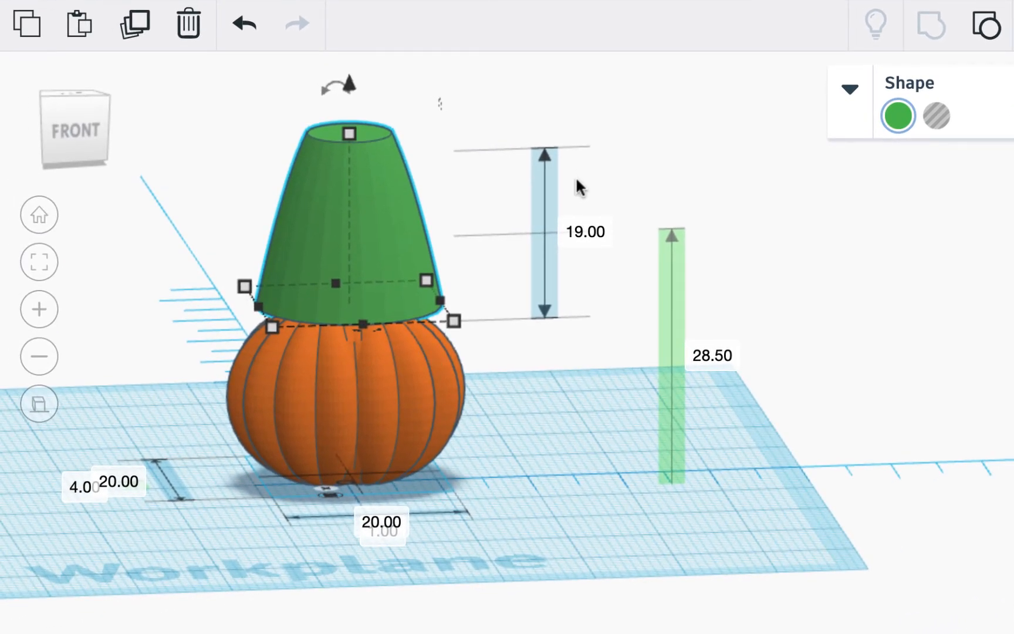
- Resize the green stem to 10 by 10 across and 9 tall
click(384, 525)
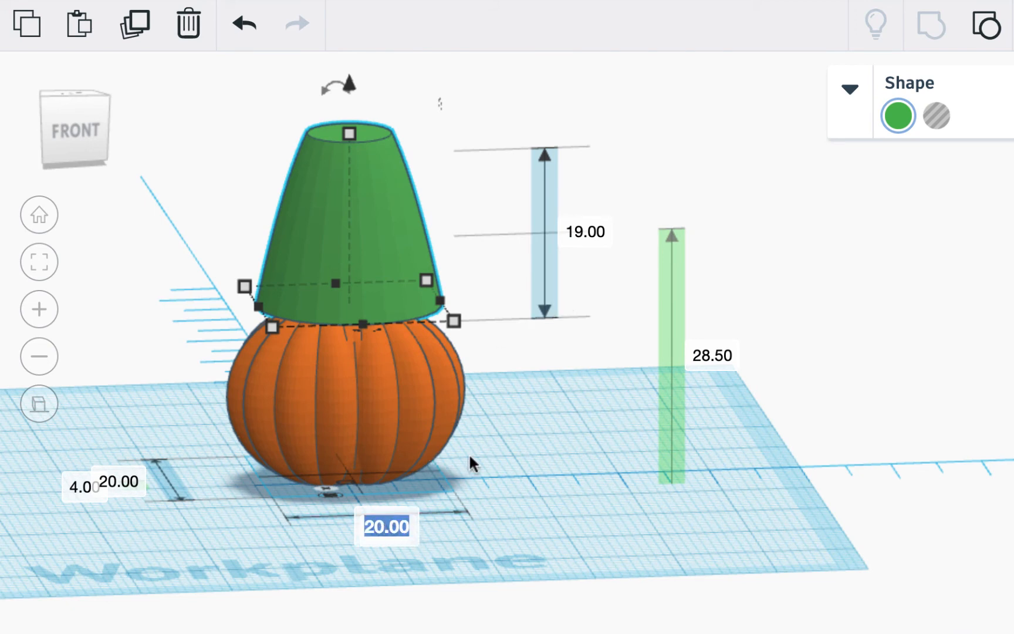
text(10)
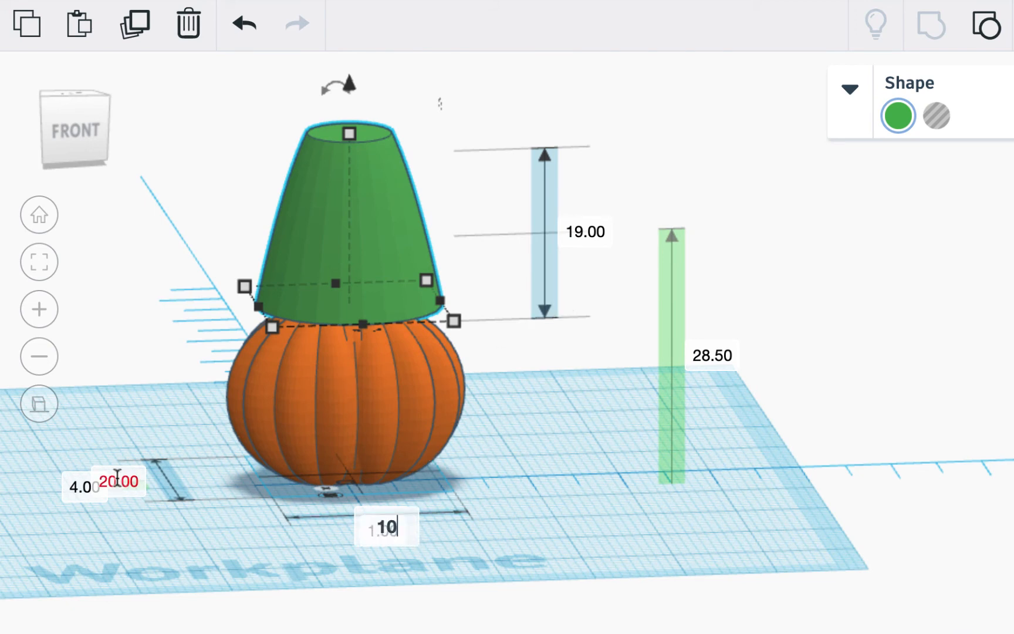
click(136, 482)
text(10)
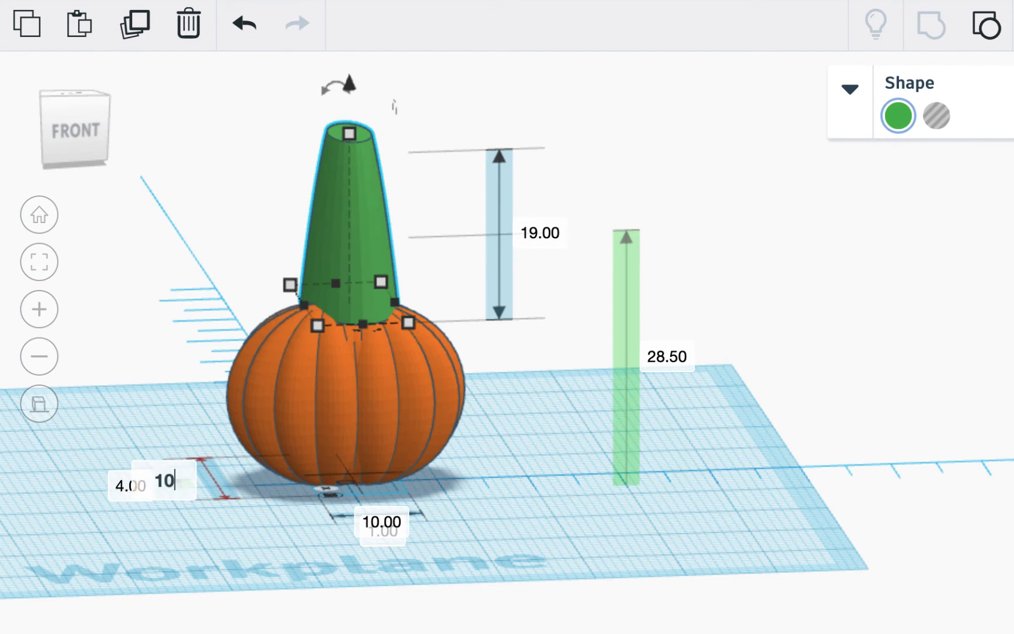
key(Return)
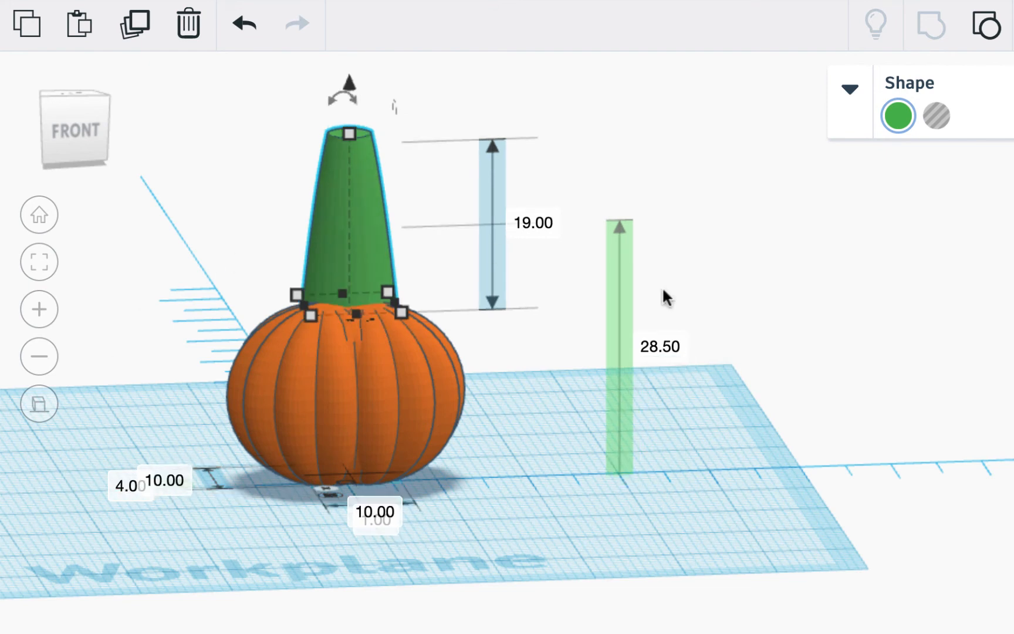
click(547, 229)
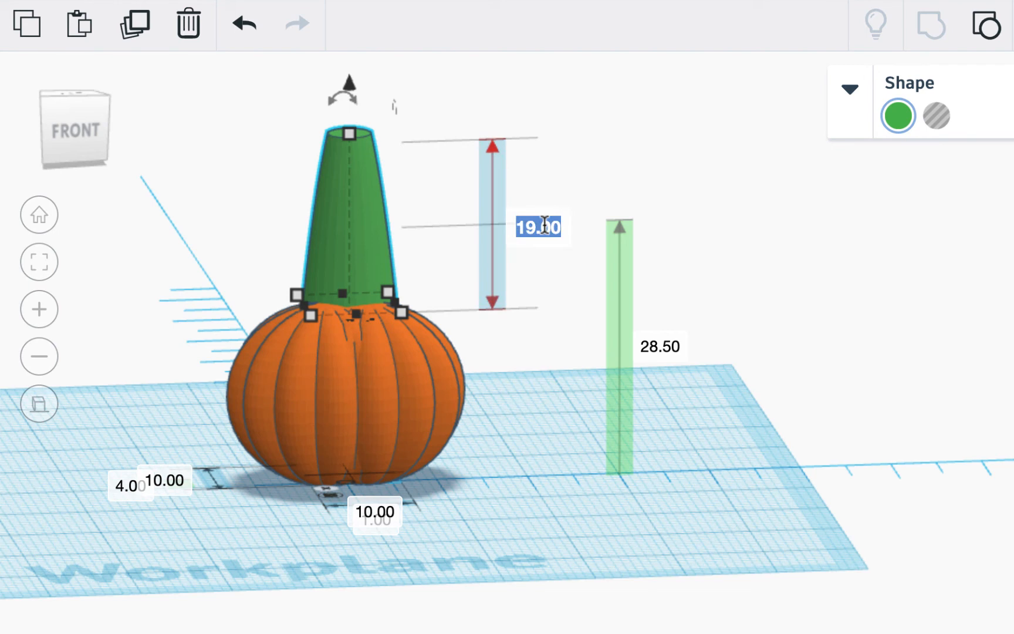
text(9)
key(Return)
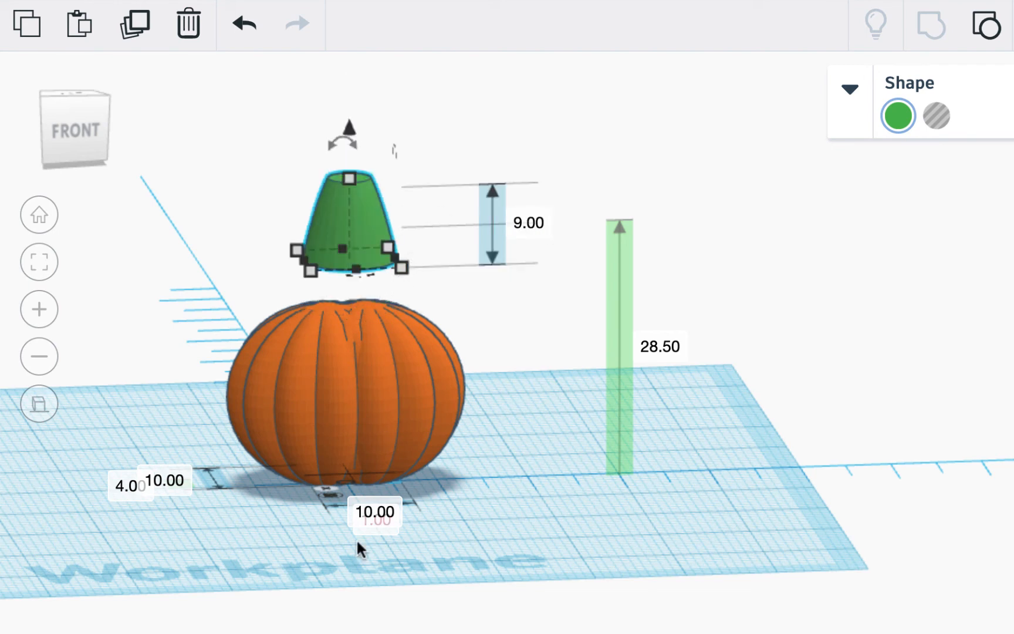
- Refine the stem to 9 by 9 across and 8 tall
click(374, 512)
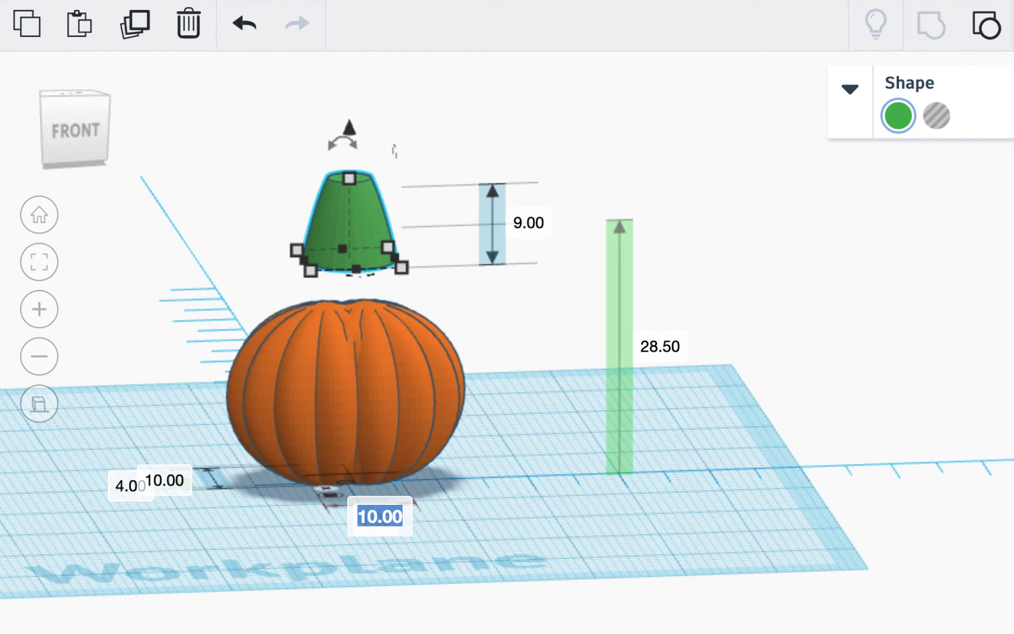
text(9)
key(Return)
click(176, 482)
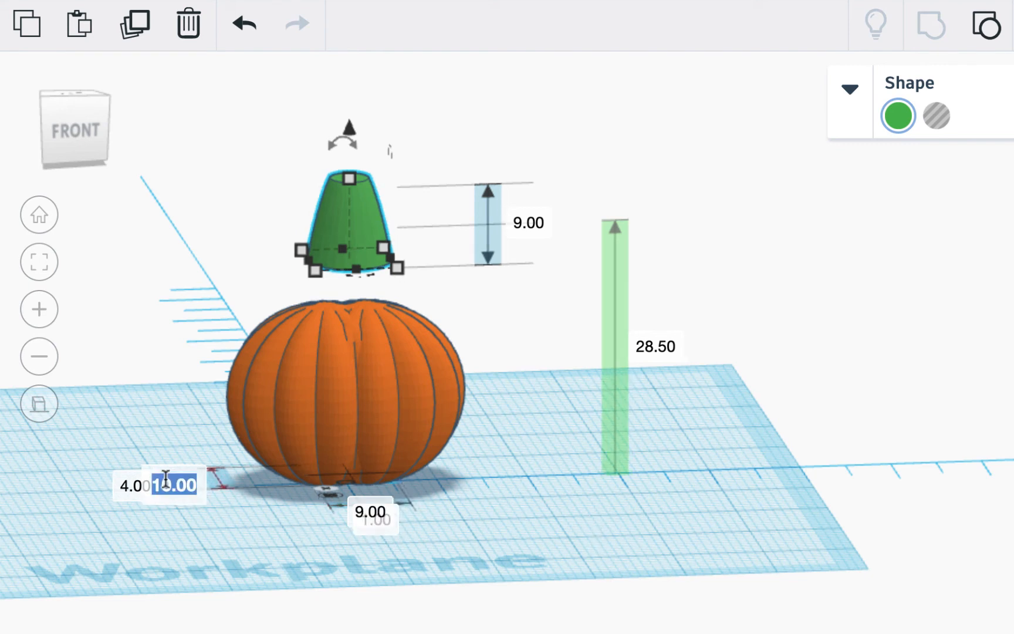
text(9)
click(528, 223)
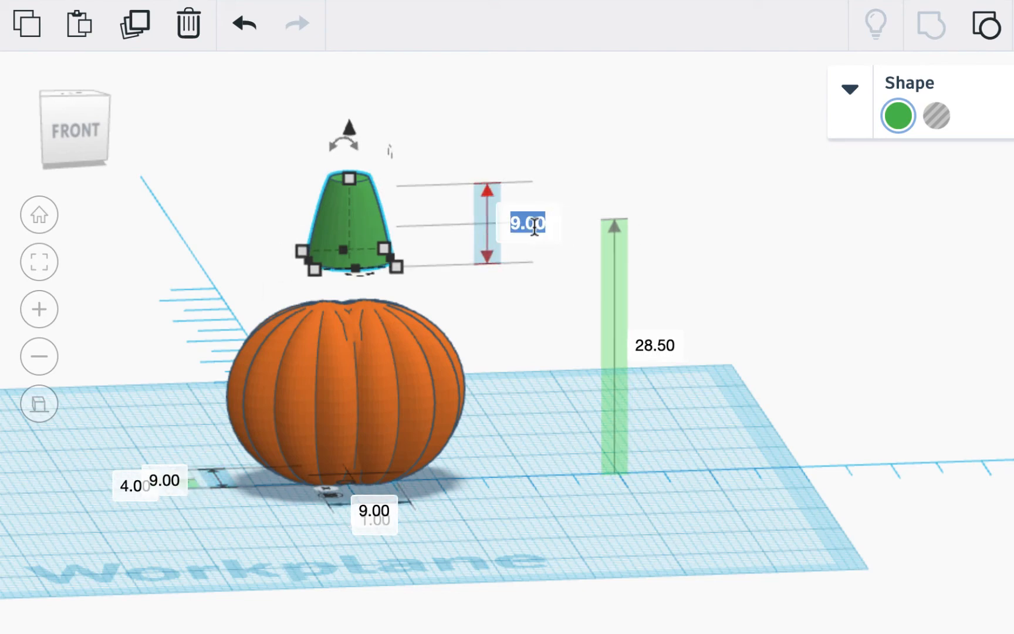
text(8)
key(Return)
click(63, 128)
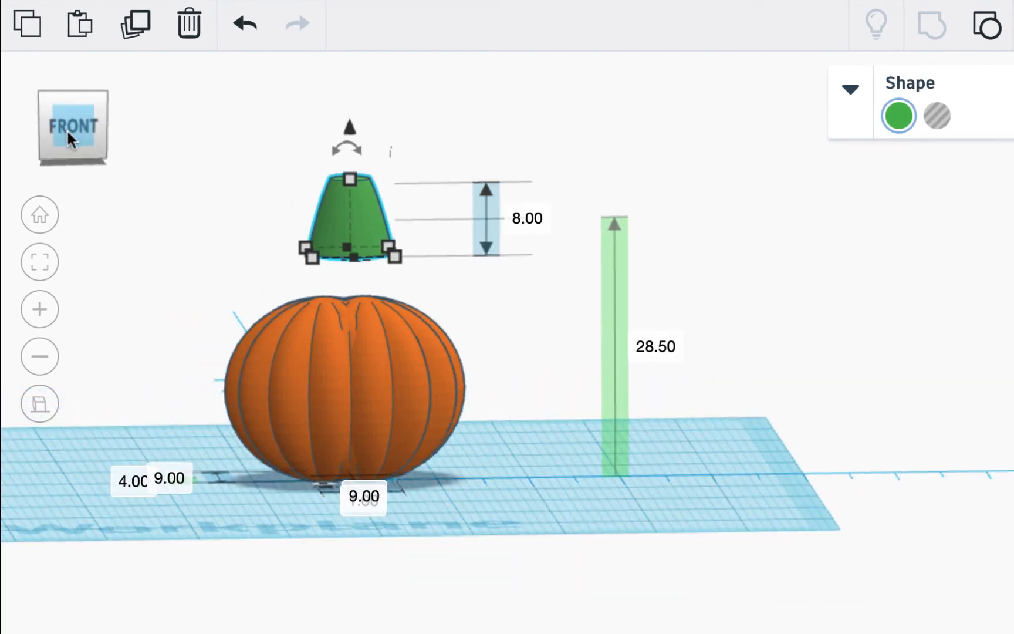
- Lower the stem onto the pumpkin and drag it toward the centre in top view
drag(353, 127, 365, 177)
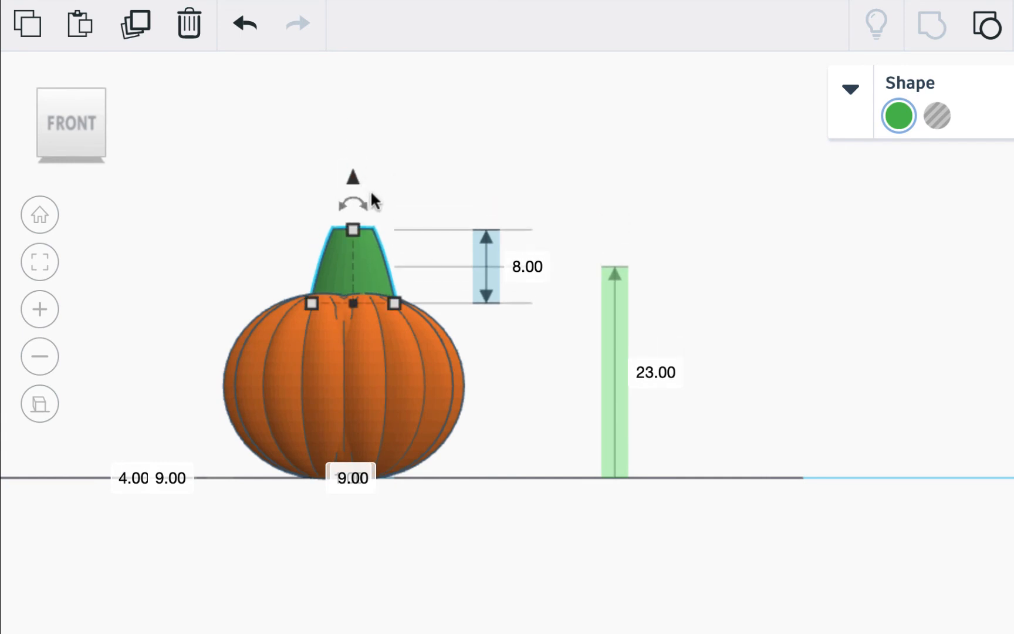
drag(361, 259, 358, 258)
key(ctrl+a)
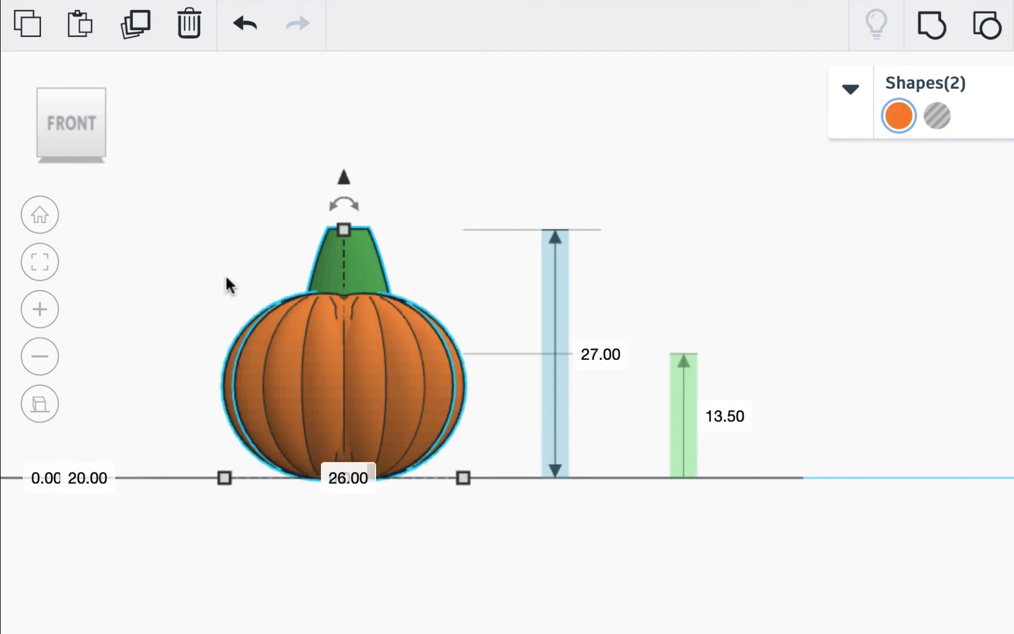
click(72, 80)
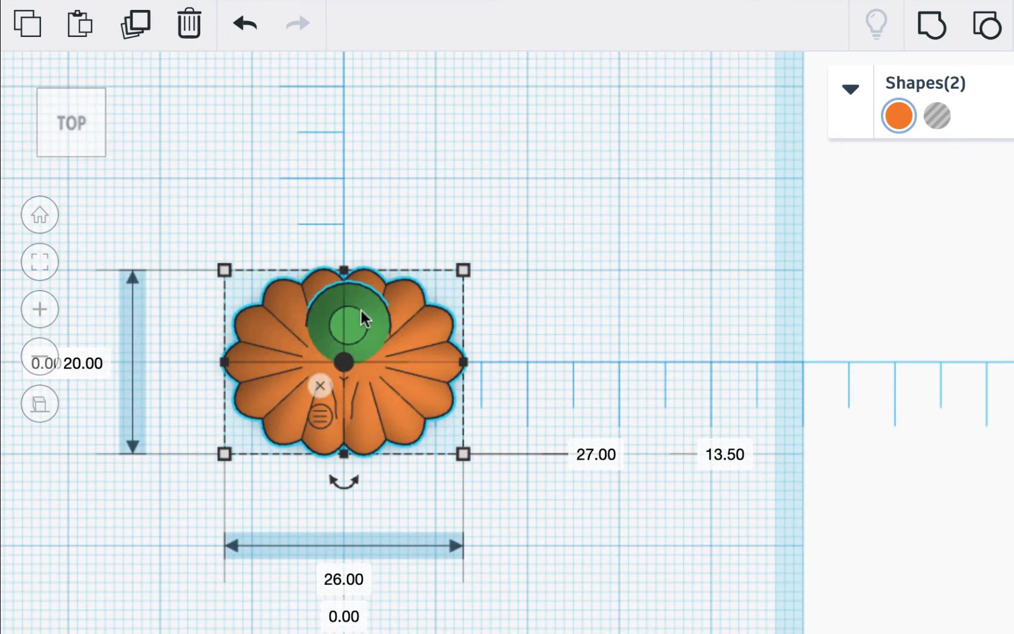
click(509, 179)
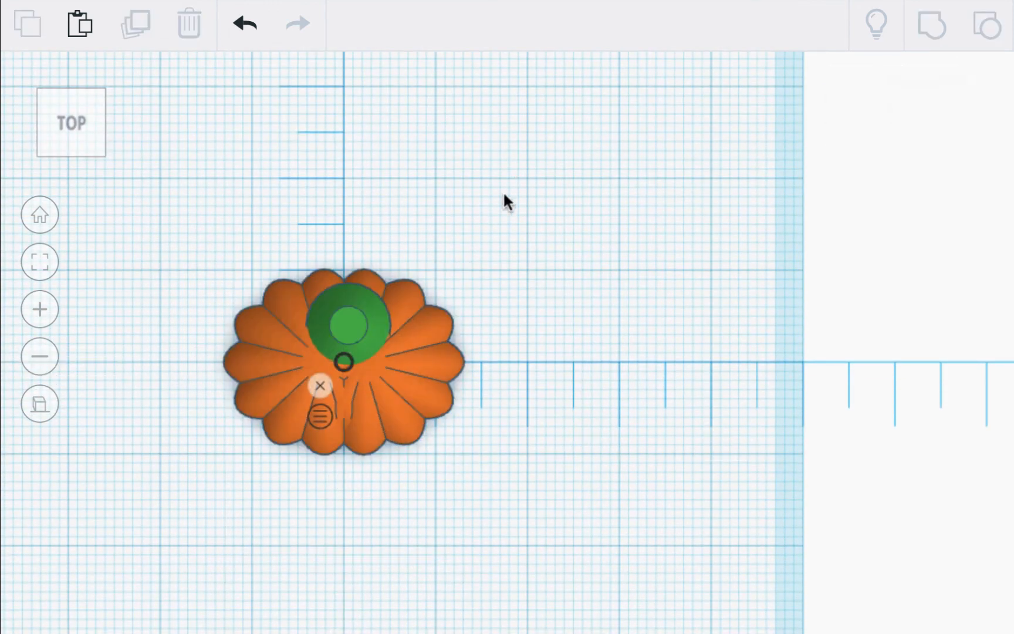
click(358, 325)
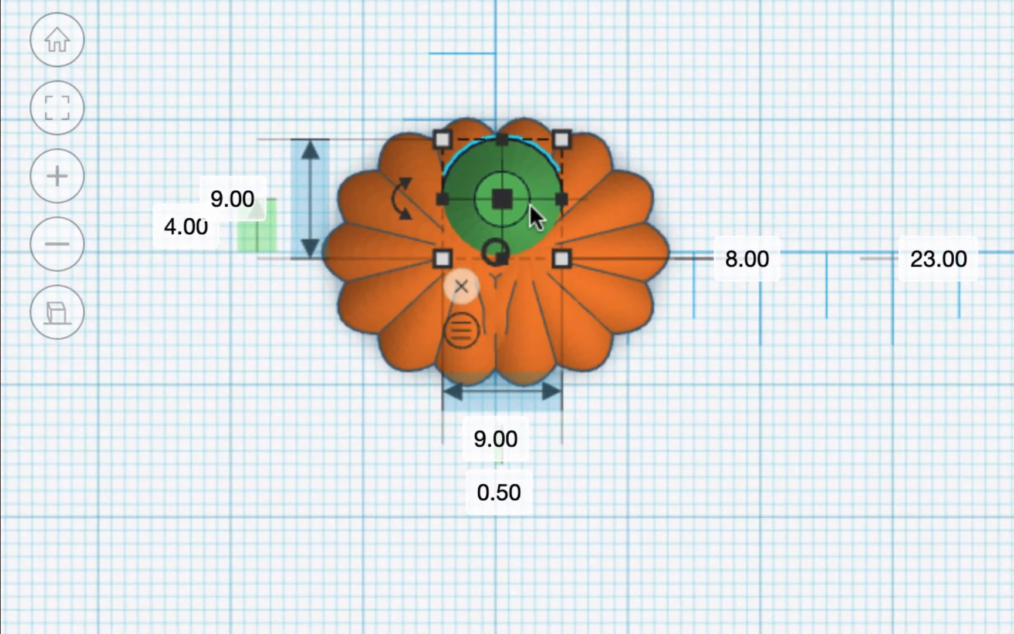
mouse_move(529, 203)
mouse_down()
mouse_move(529, 179)
mouse_move(520, 218)
mouse_move(529, 227)
mouse_up()
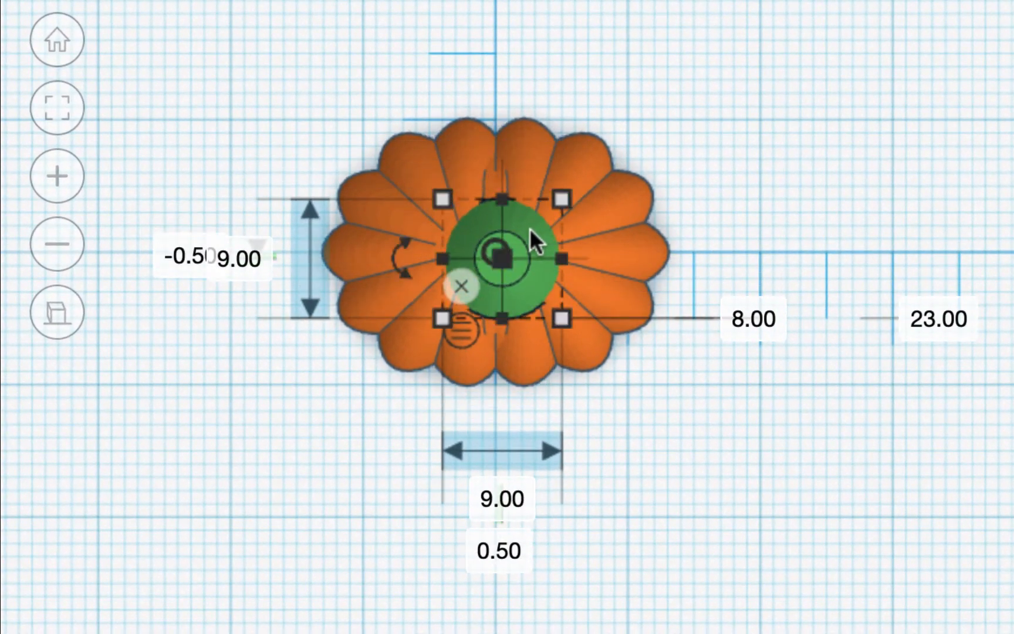
- Set both of the stem's position offsets to 0 to centre it on the pumpkin
click(515, 550)
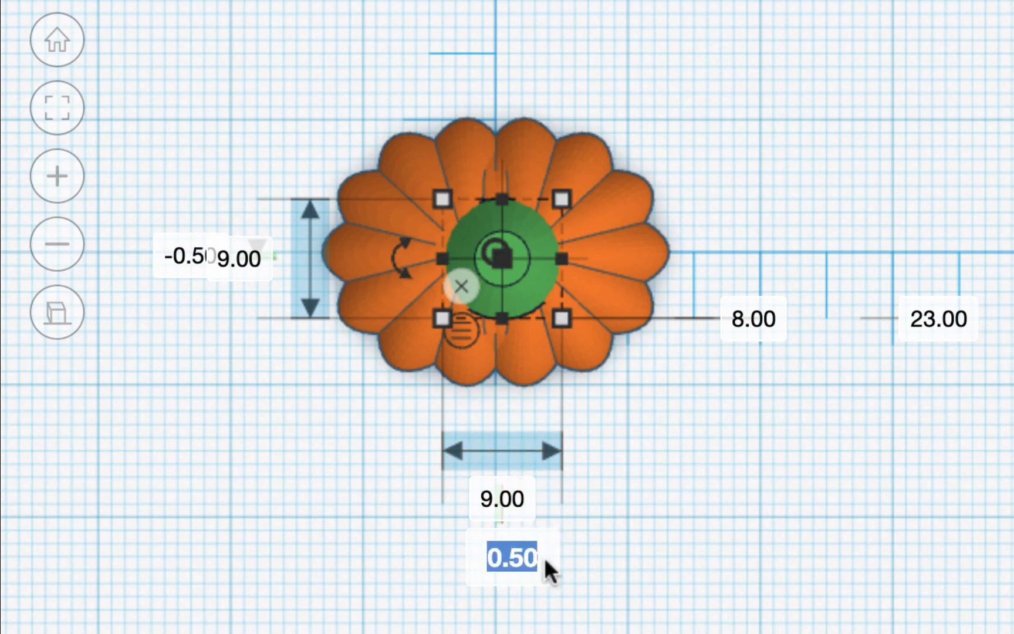
text(0)
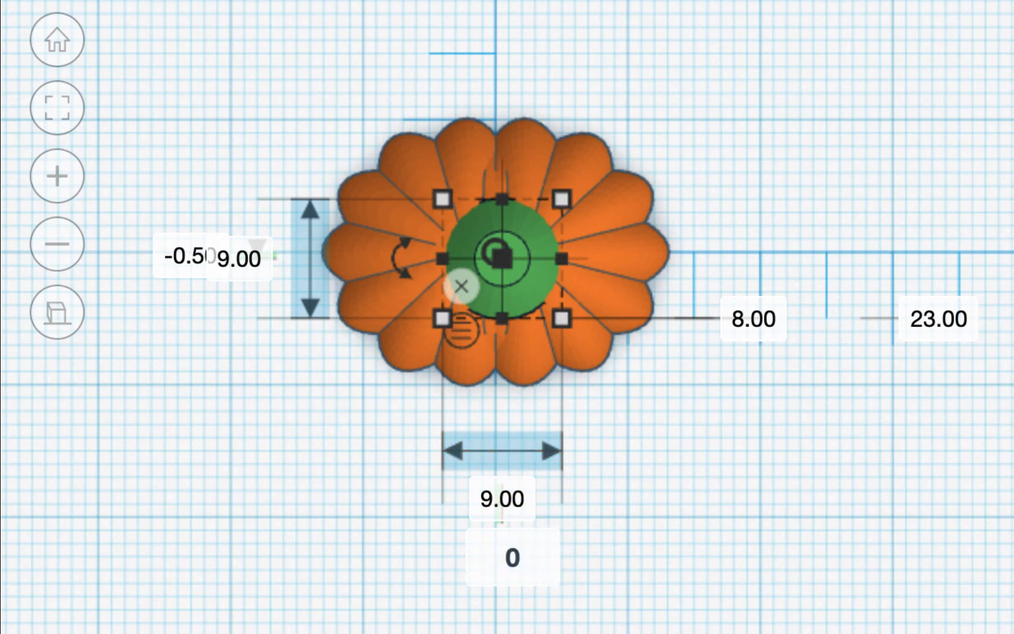
key(Return)
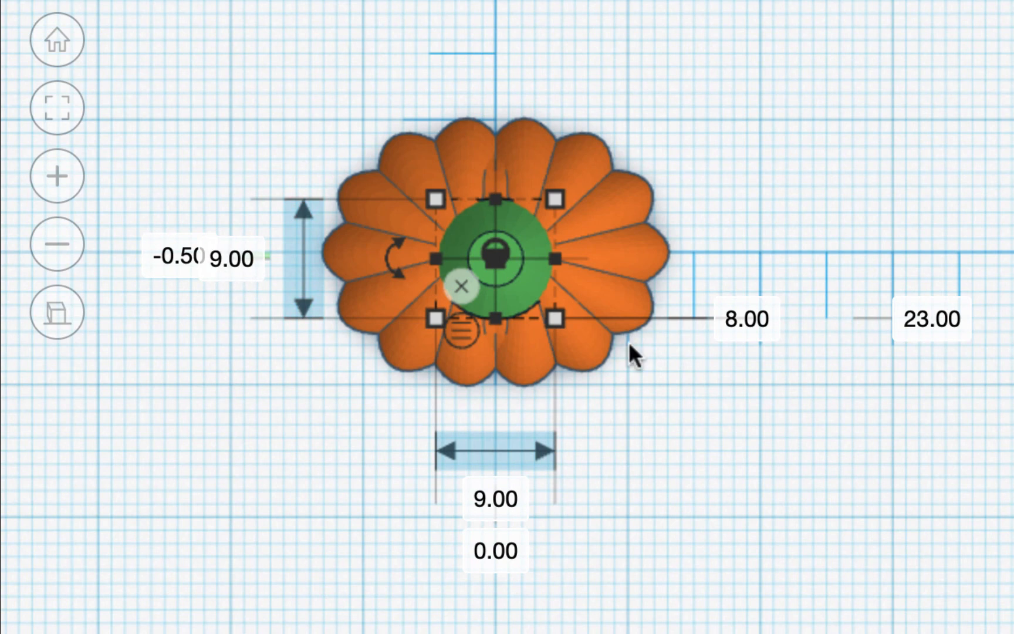
click(176, 255)
text(0)
key(Return)
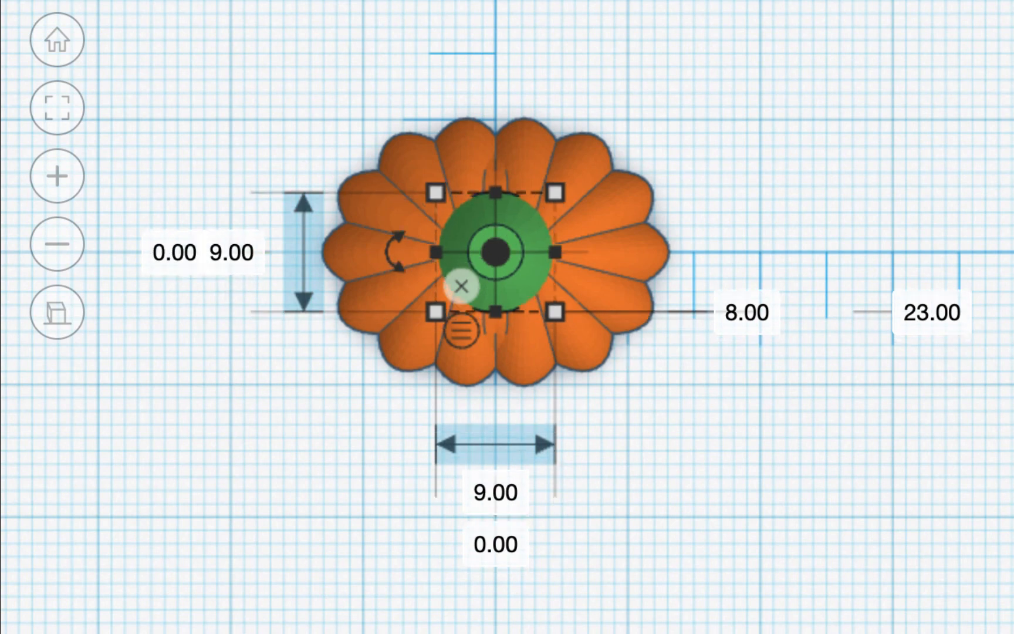
right_drag(613, 367, 618, 115)
- Tilt the stem about 6 degrees and sink it slightly into the pumpkin
mouse_move(511, 18)
mouse_down()
mouse_move(525, 23)
mouse_move(507, 12)
mouse_up()
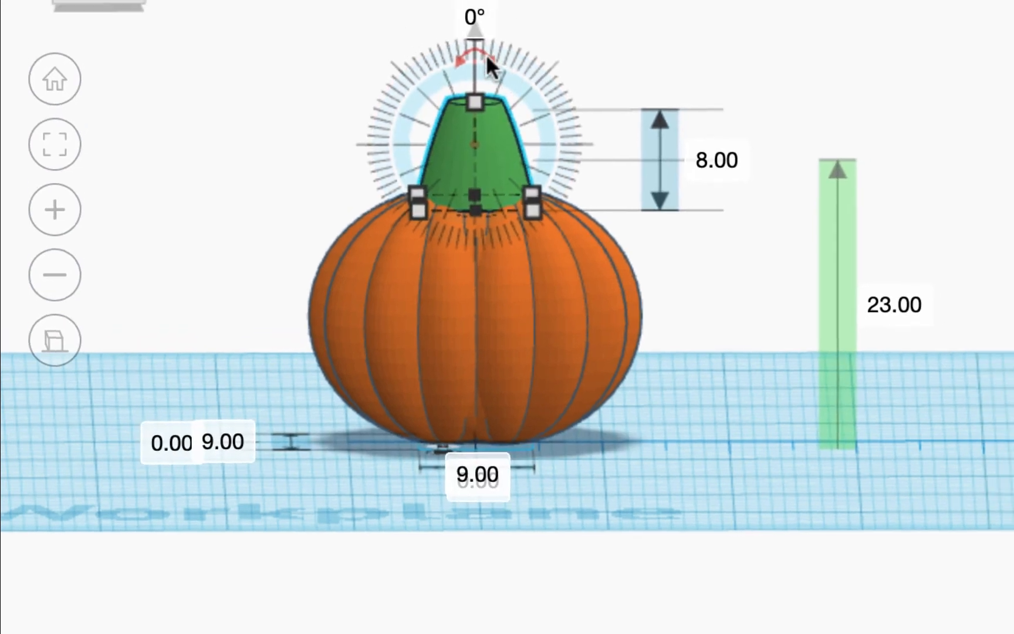
drag(486, 52, 494, 67)
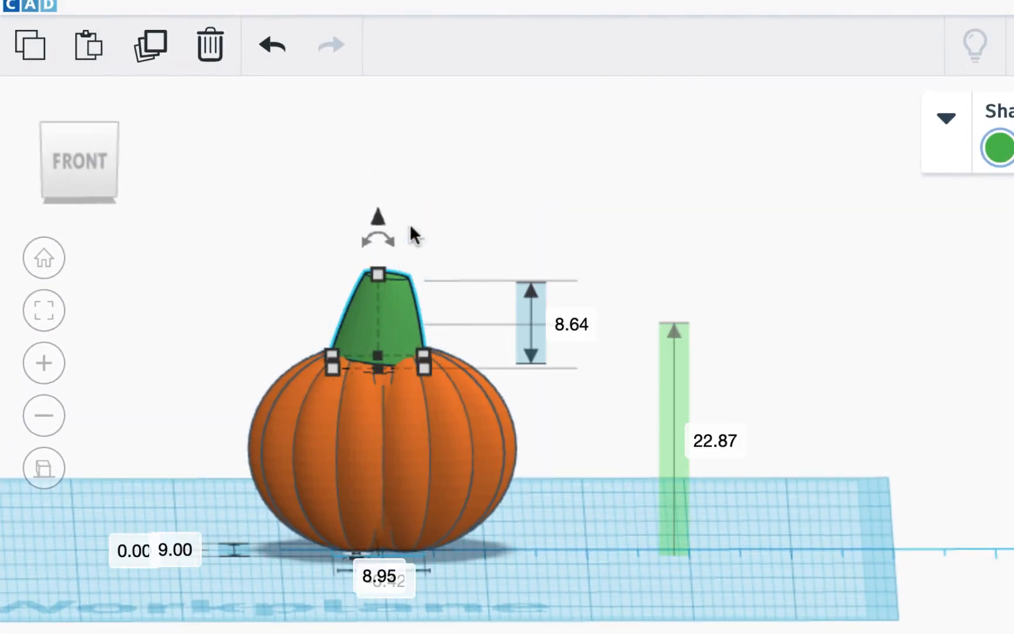
drag(375, 210, 377, 224)
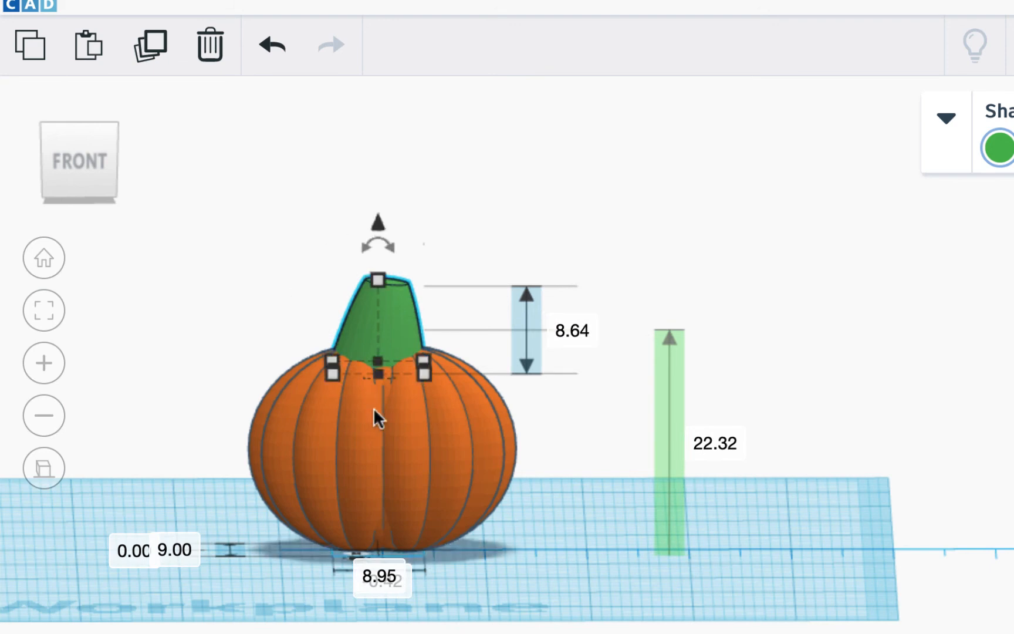
- Slim the stem to 7 by 7 across and deselect it
click(382, 572)
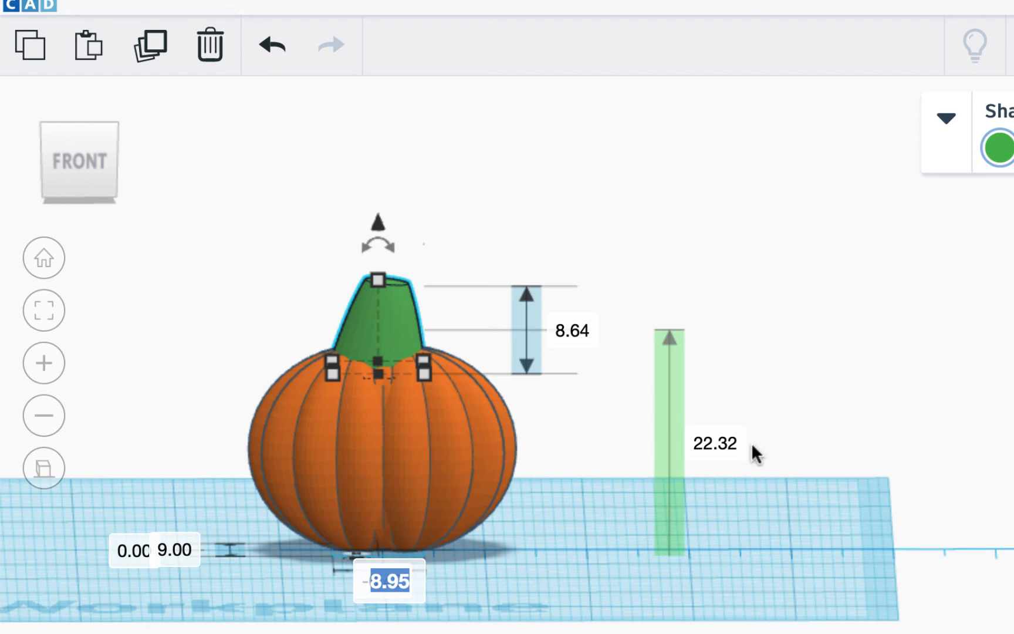
text(7)
key(Return)
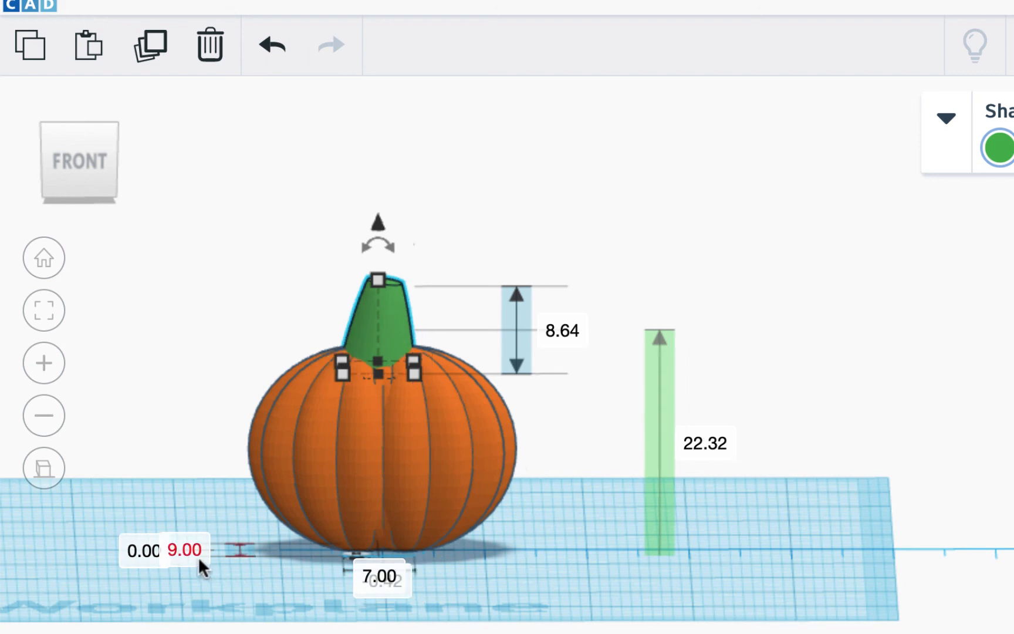
click(198, 553)
text(7)
key(Return)
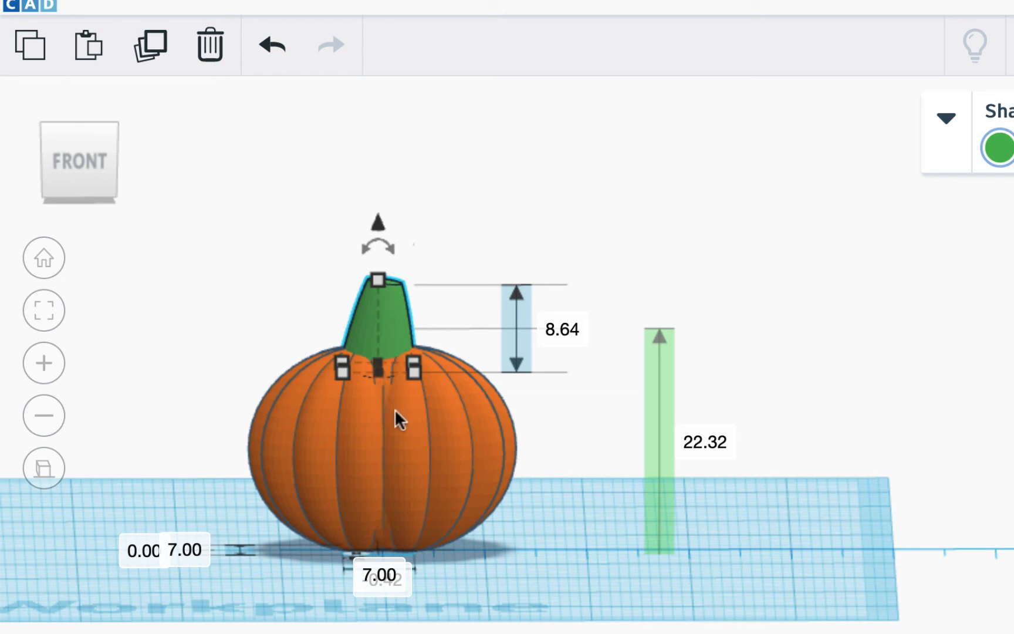
click(531, 358)
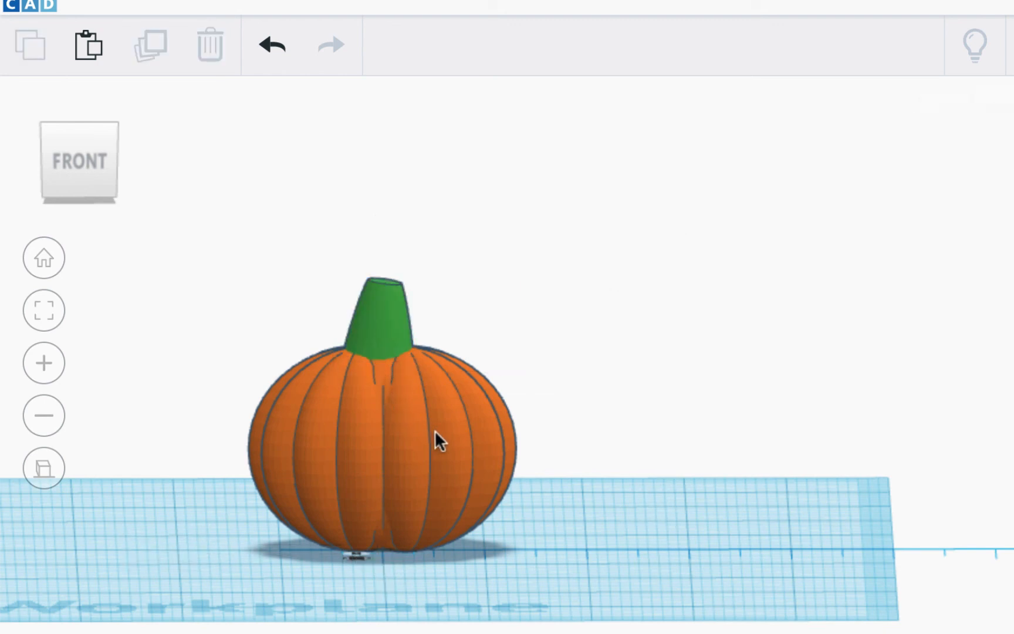